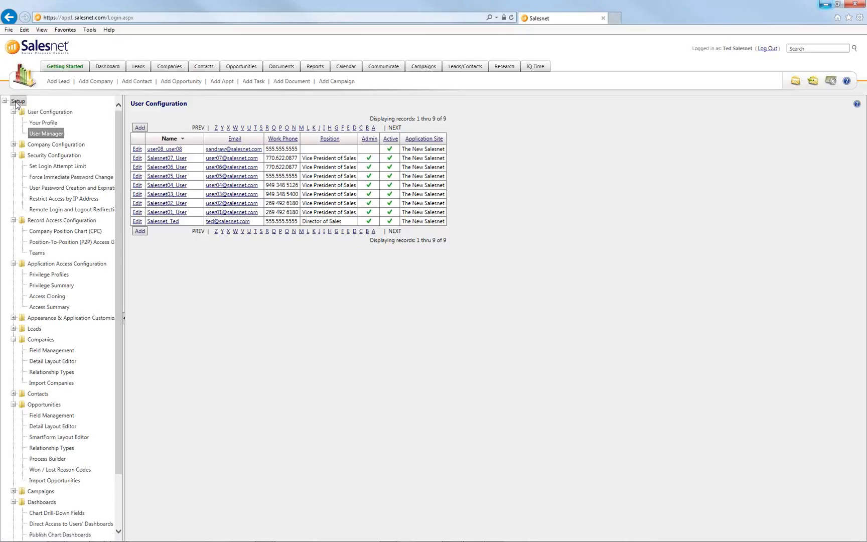
# - Collapse the entire Setup tree, widen its pane, and open Field Management for contacts
pyautogui.rightClick(18, 103)
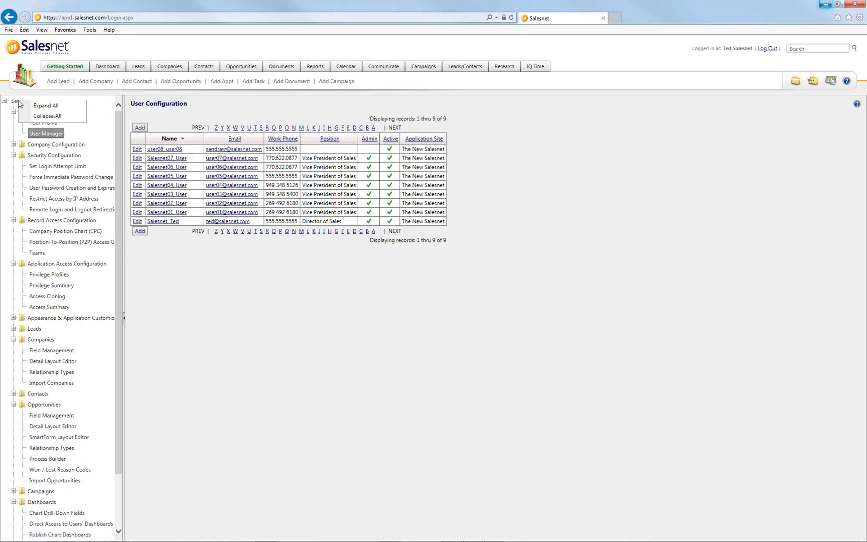
pyautogui.click(47, 117)
pyautogui.moveTo(124, 150); pyautogui.dragTo(166, 150)
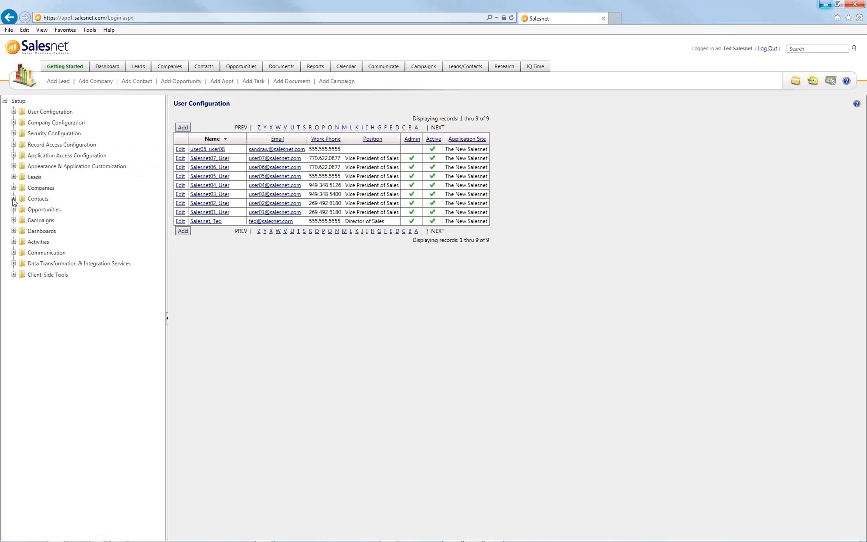
pyautogui.click(13, 199)
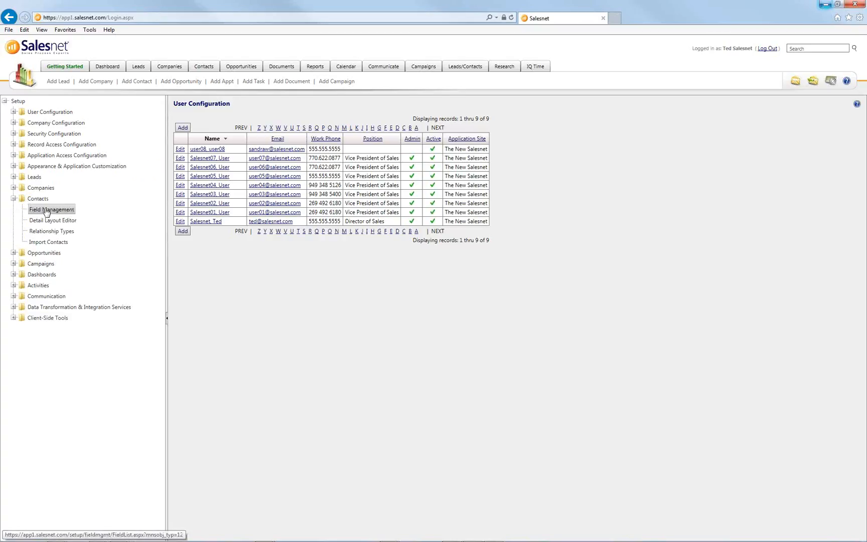
pyautogui.click(52, 210)
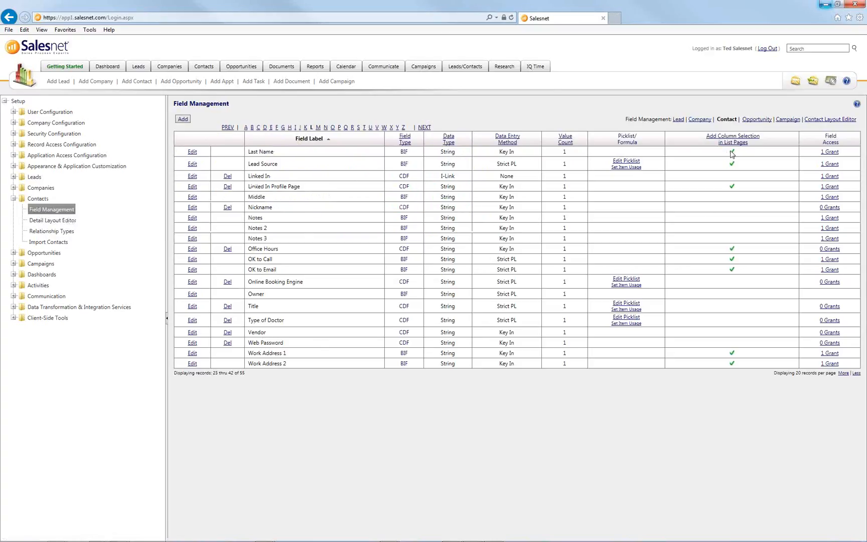
# - Review the contact fields' column selection settings for list pages and their field access grants
pyautogui.moveTo(731, 162); pyautogui.dragTo(729, 262)
pyautogui.click(729, 209)
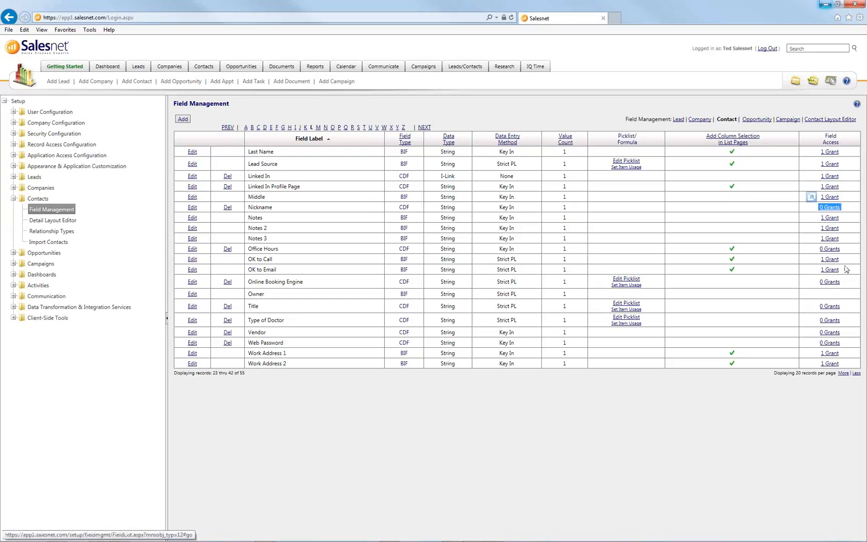
pyautogui.moveTo(843, 251); pyautogui.dragTo(825, 252)
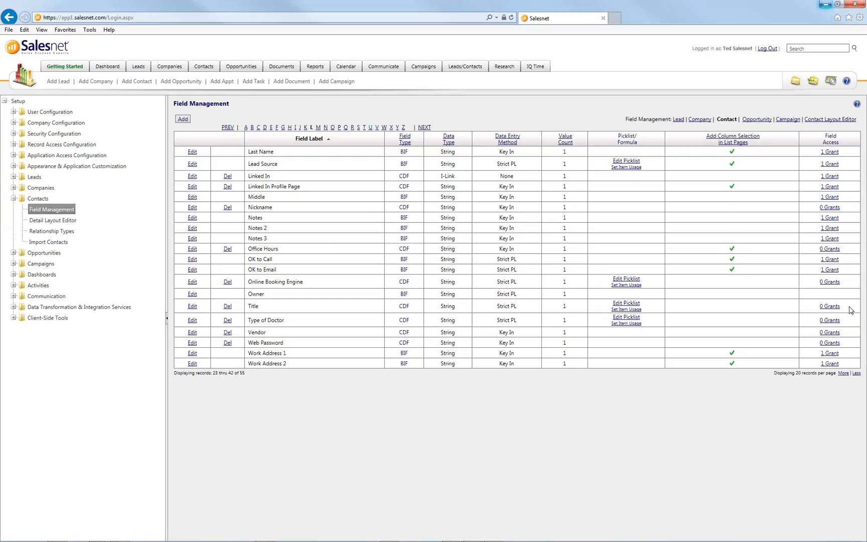
pyautogui.moveTo(847, 306); pyautogui.dragTo(818, 282)
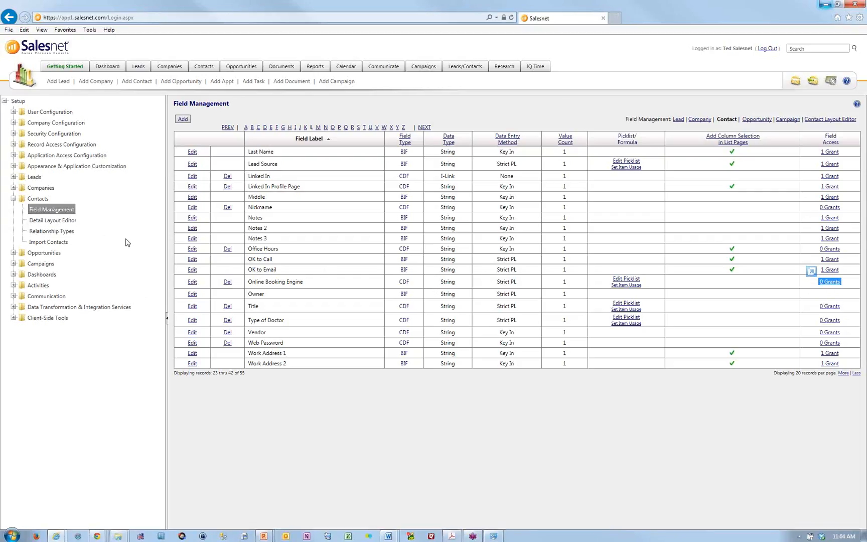
# - Open the Detail Layout Editor for contacts and check the usage grants of the two layouts
pyautogui.click(59, 223)
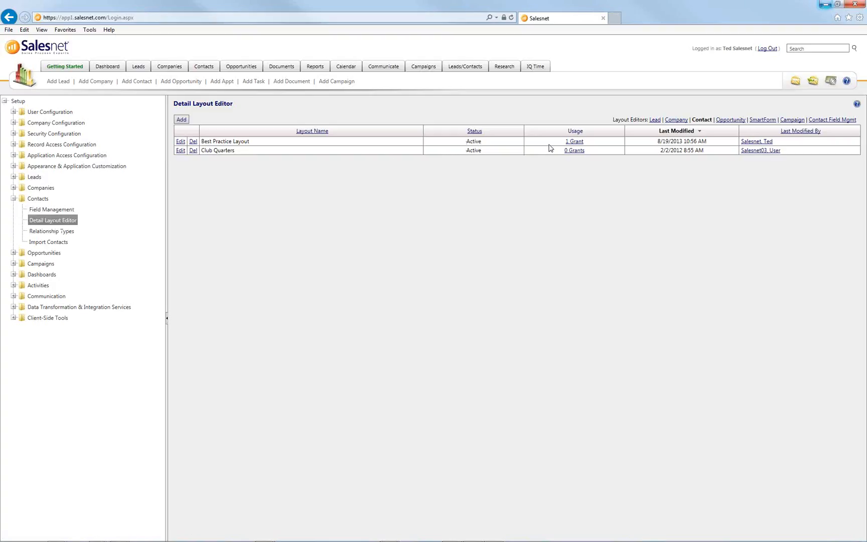
pyautogui.moveTo(565, 140)
pyautogui.mouseDown()
pyautogui.moveTo(584, 144)
pyautogui.moveTo(562, 155)
pyautogui.mouseUp()
pyautogui.click(553, 186)
pyautogui.moveTo(584, 153); pyautogui.dragTo(564, 157)
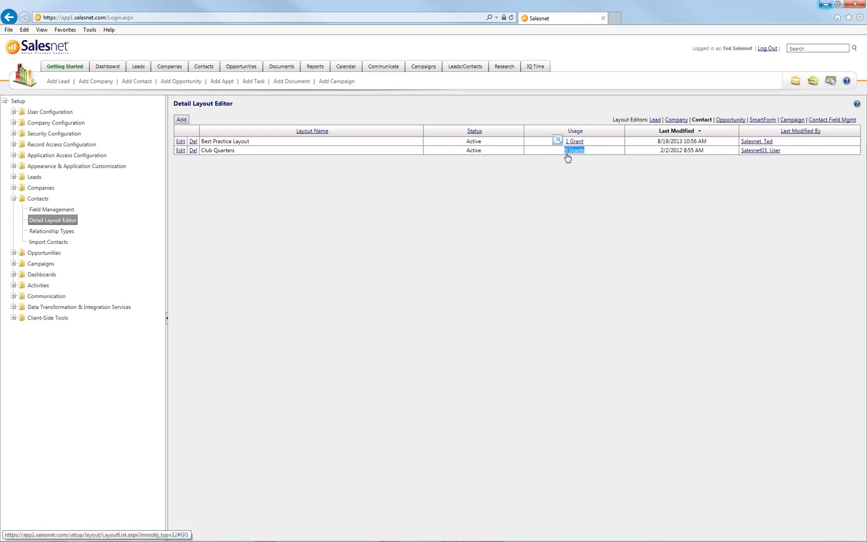
pyautogui.click(590, 159)
# - Grant all users view, create and edit usage of the Club Quarters contact layout and return to the contact layout list
pyautogui.click(575, 151)
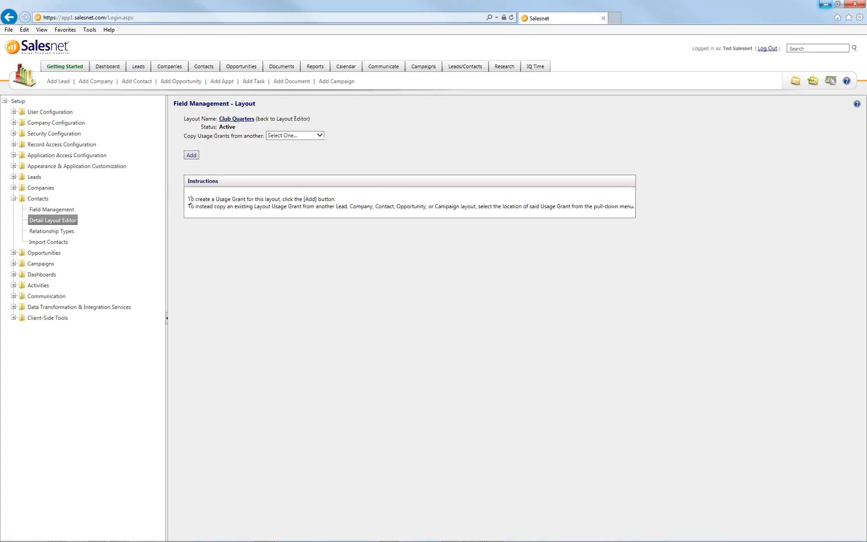
pyautogui.moveTo(189, 200); pyautogui.dragTo(395, 207)
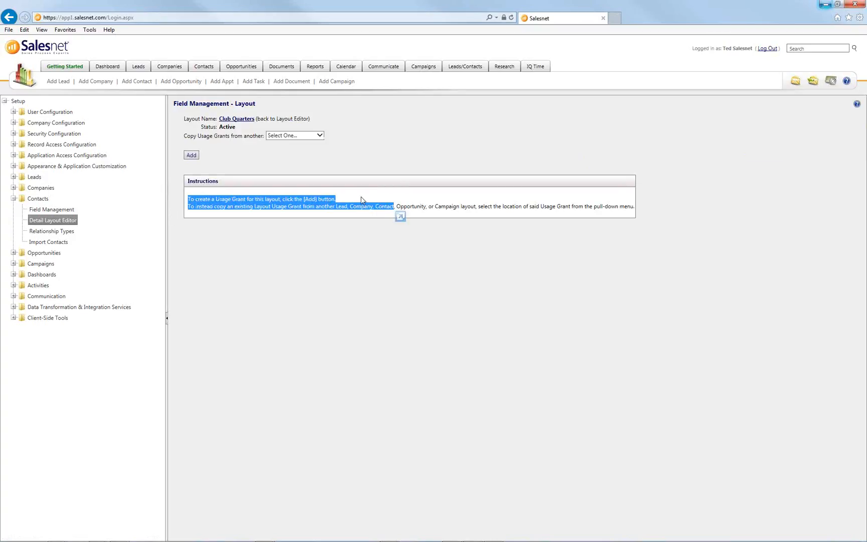
pyautogui.click(362, 200)
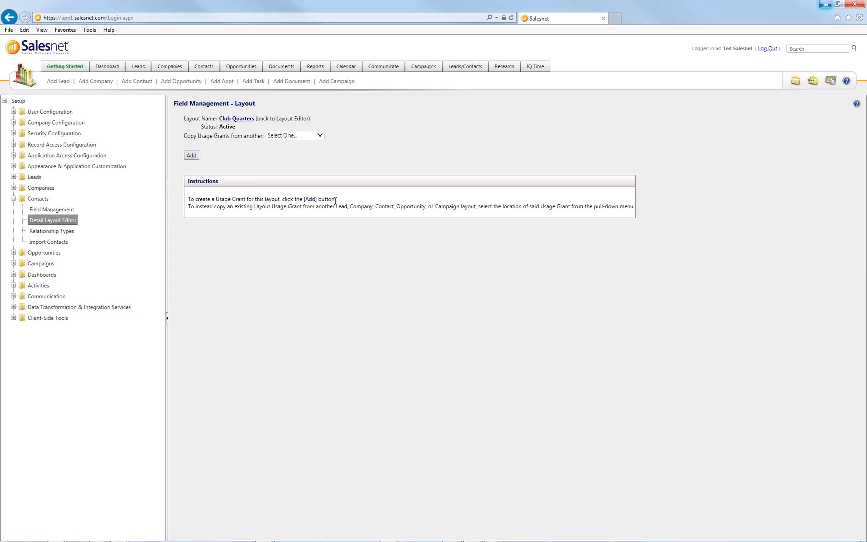
pyautogui.click(191, 156)
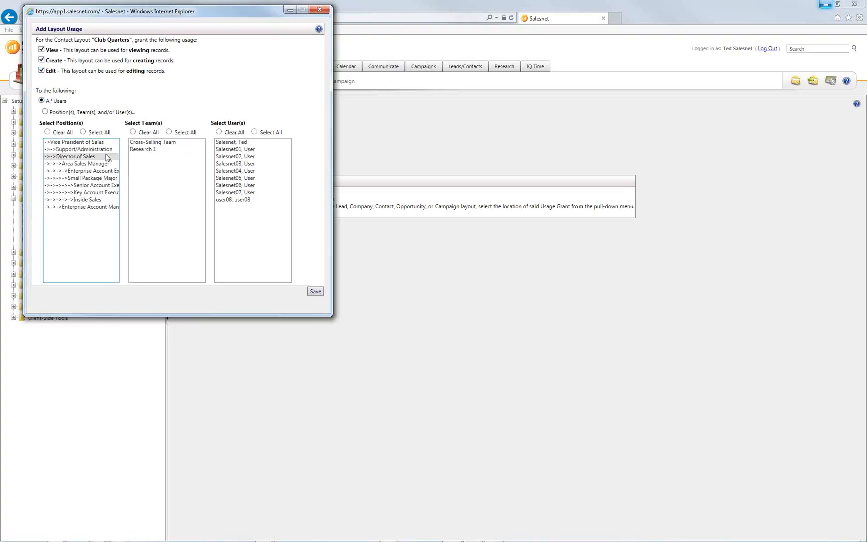
pyautogui.click(89, 200)
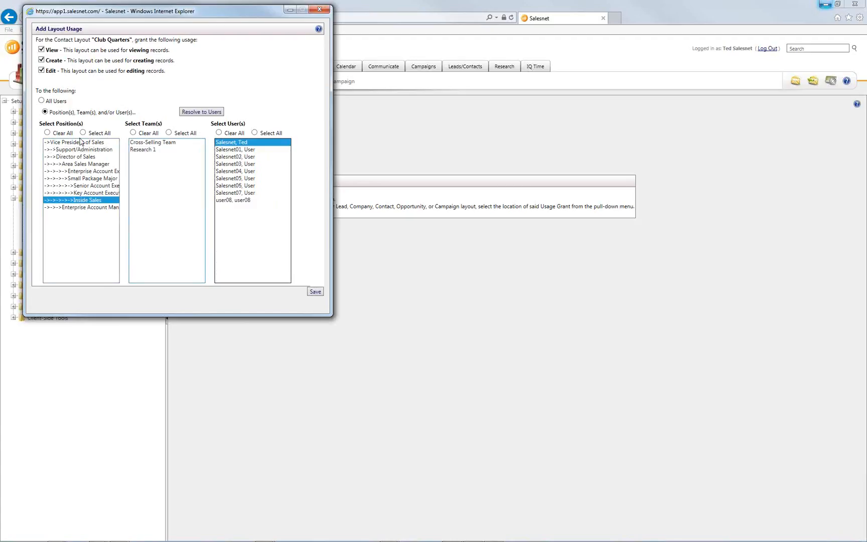
pyautogui.click(42, 101)
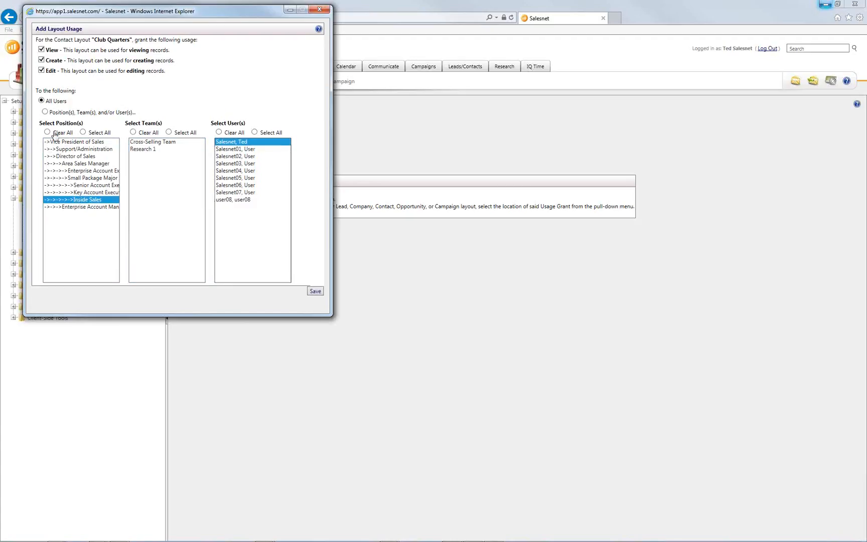
pyautogui.click(54, 133)
pyautogui.click(224, 134)
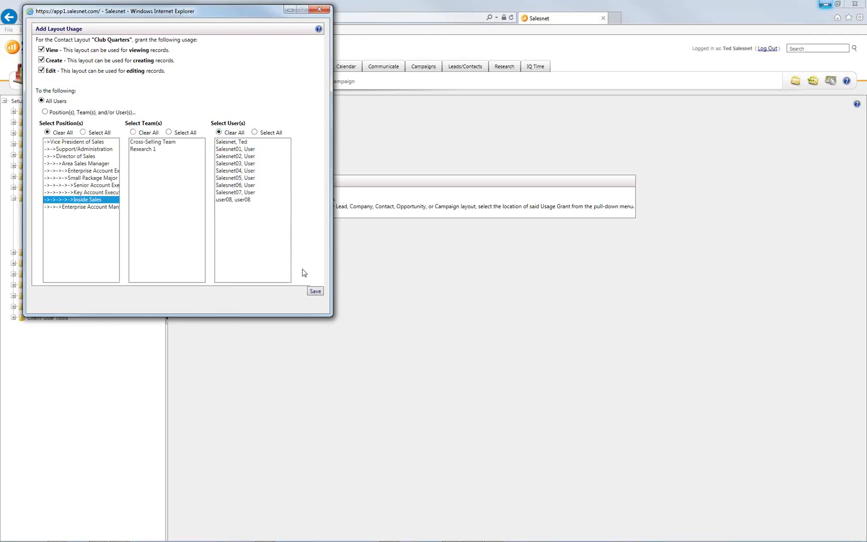
pyautogui.click(320, 296)
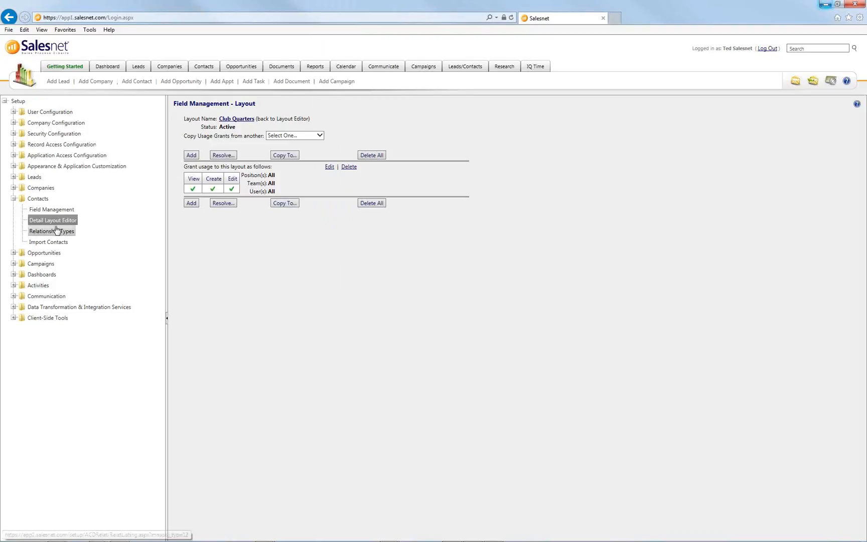
pyautogui.click(37, 220)
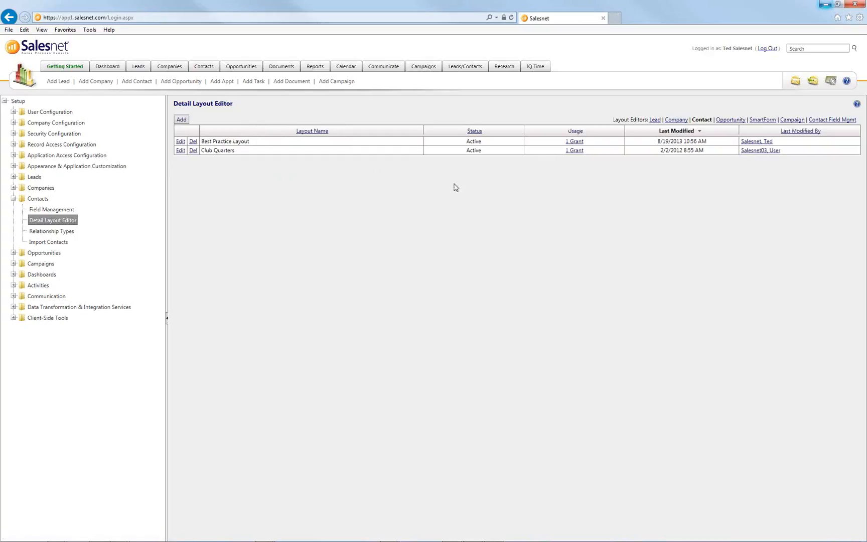
# - Open the A&P Corporate contact's record from the contact list and check which layout it uses
pyautogui.click(205, 69)
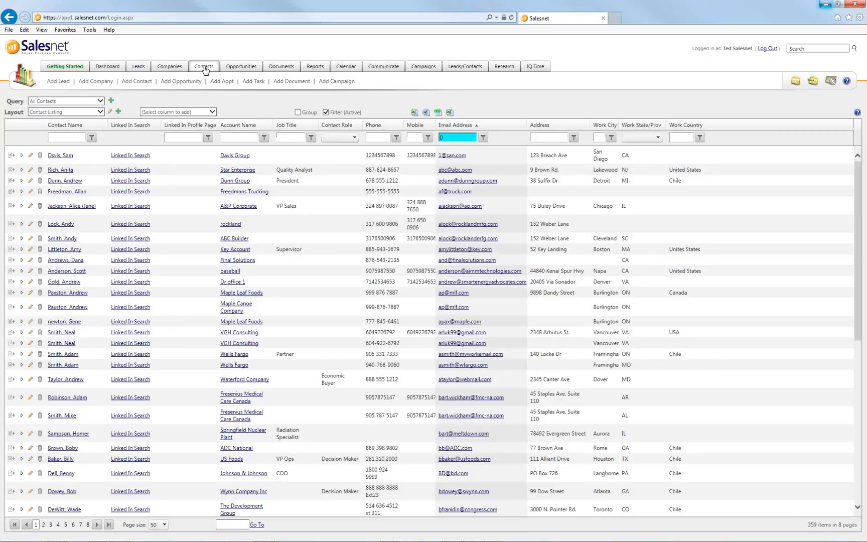
pyautogui.click(78, 206)
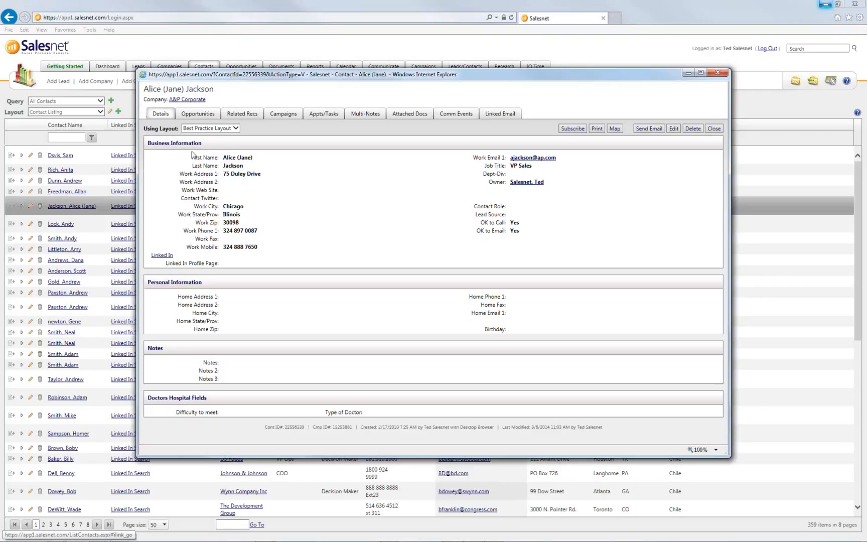
pyautogui.moveTo(144, 89); pyautogui.dragTo(215, 91)
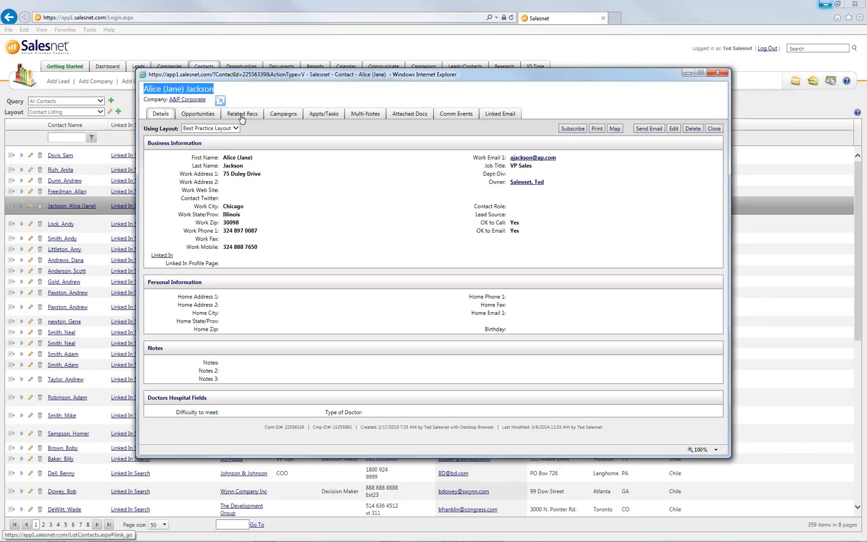
pyautogui.click(274, 138)
pyautogui.moveTo(143, 129); pyautogui.dragTo(257, 130)
pyautogui.click(259, 131)
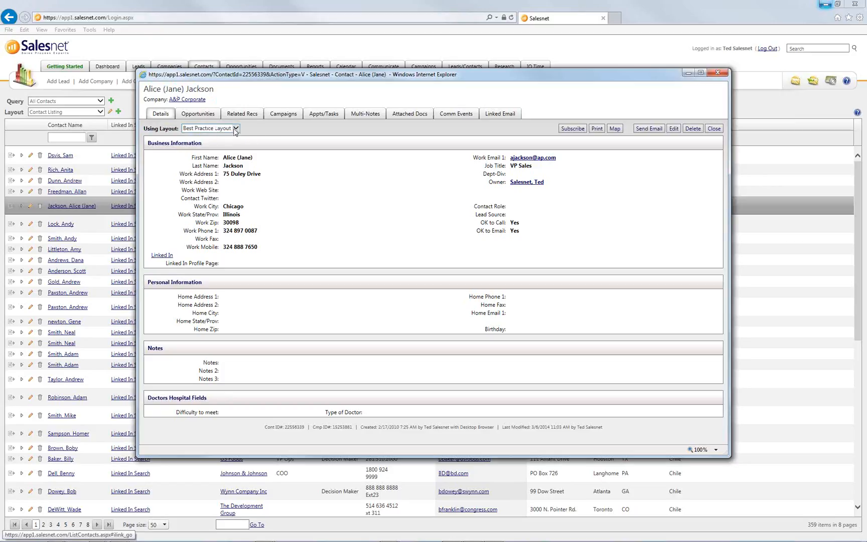
# - Switch the contact record to the Club Quarters layout and back to Best Practice Layout, and close the record
pyautogui.click(235, 129)
pyautogui.click(212, 141)
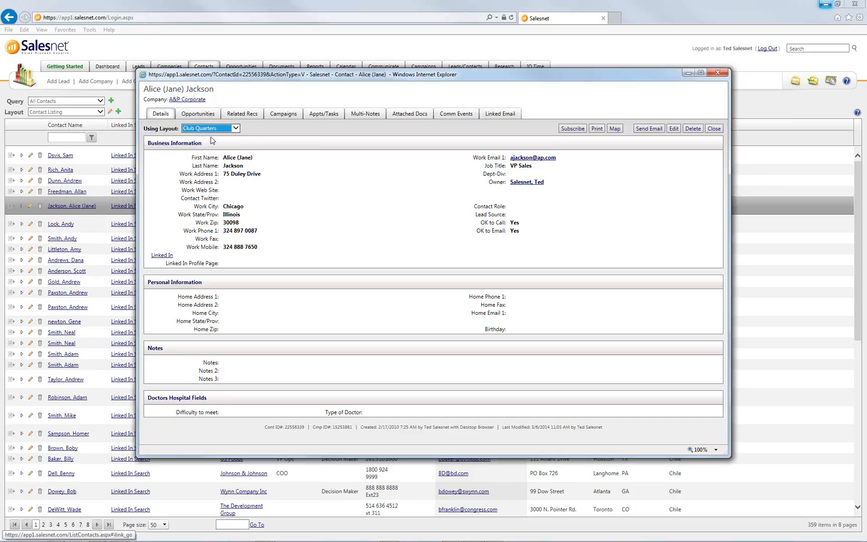
pyautogui.click(236, 129)
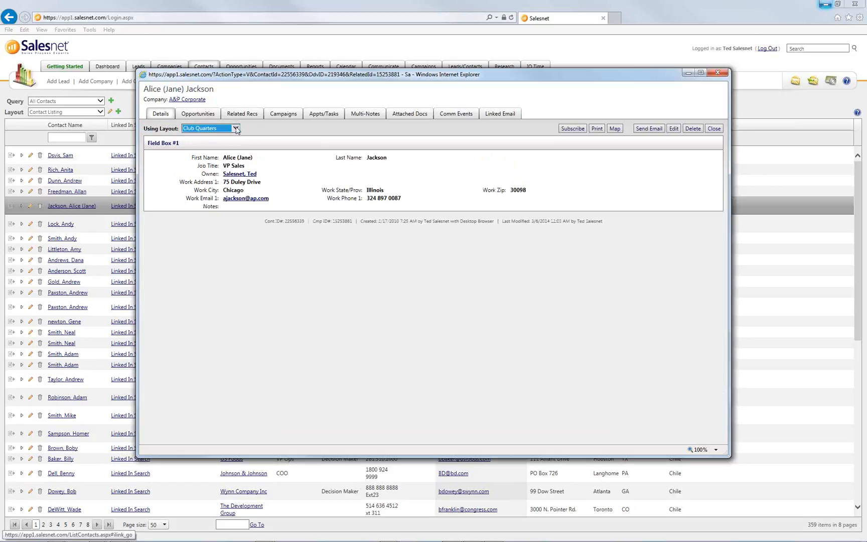
pyautogui.click(223, 121)
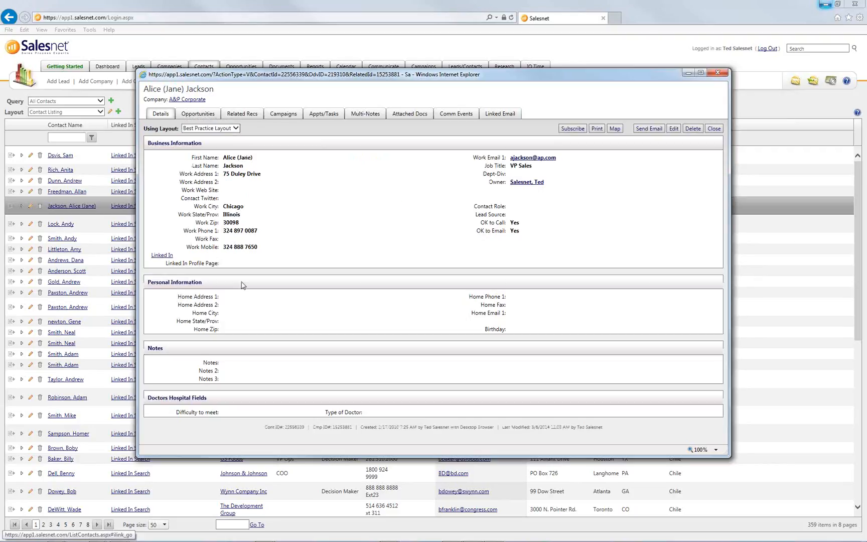
pyautogui.click(235, 129)
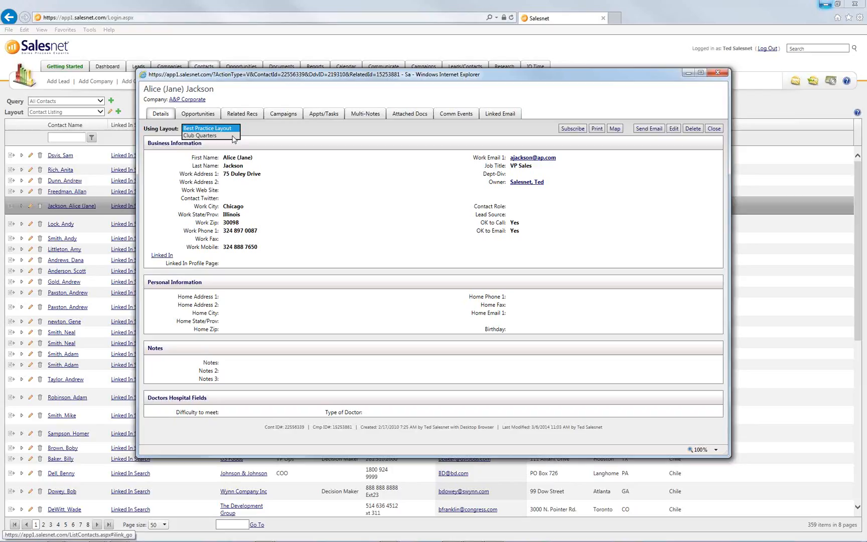
pyautogui.click(277, 135)
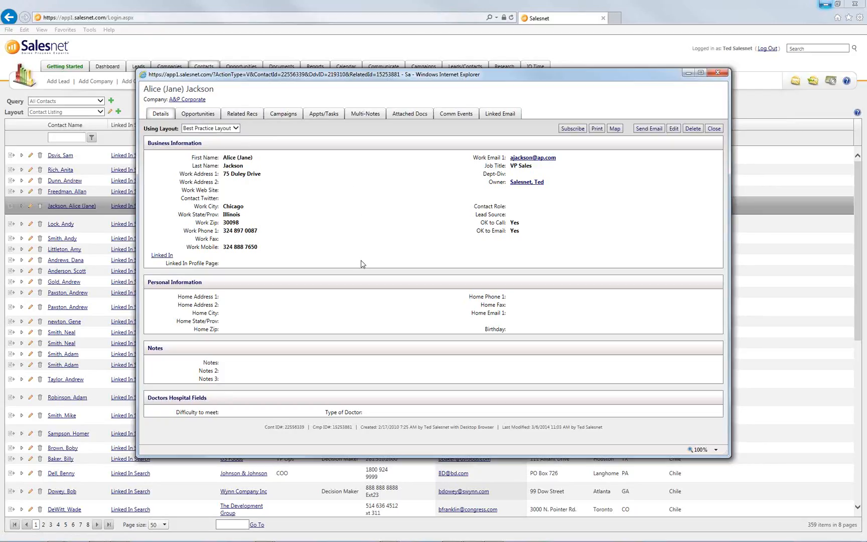
pyautogui.click(713, 129)
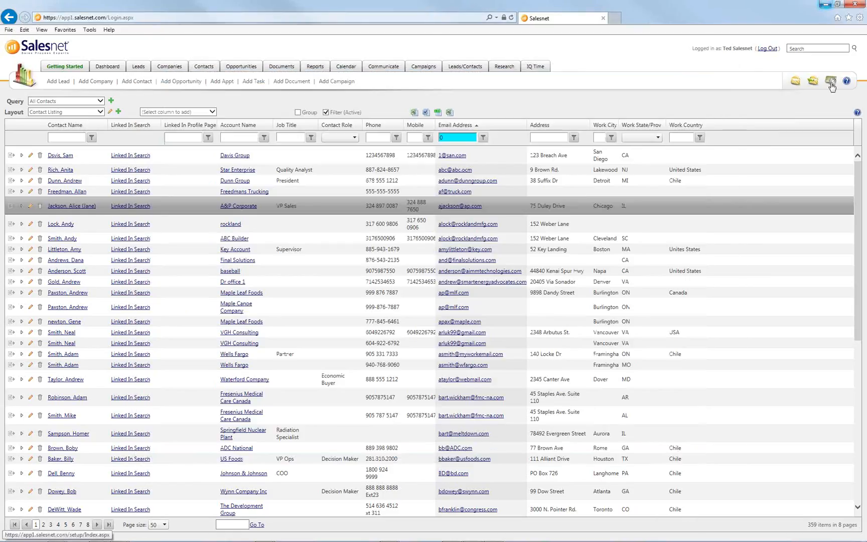
# - Return to Setup and open Best Practice Layout for editing in the contact Detail Layout Editor
pyautogui.click(831, 83)
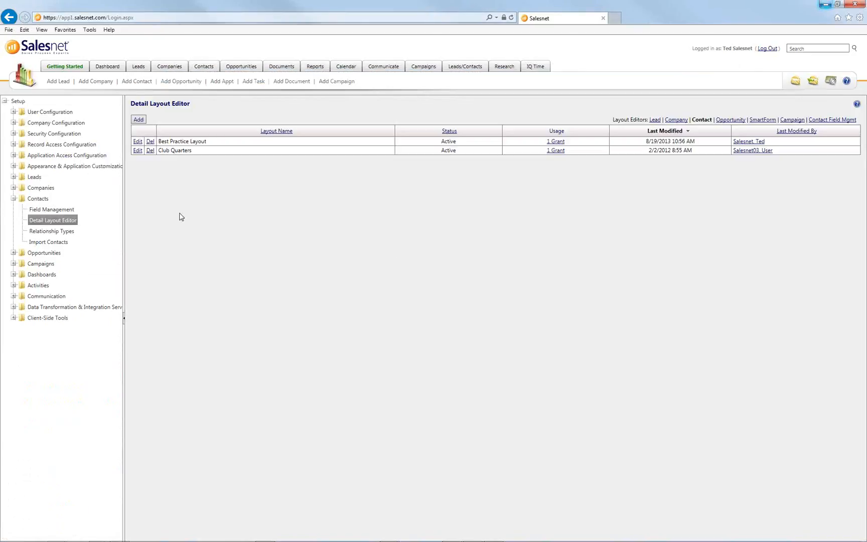
pyautogui.click(137, 141)
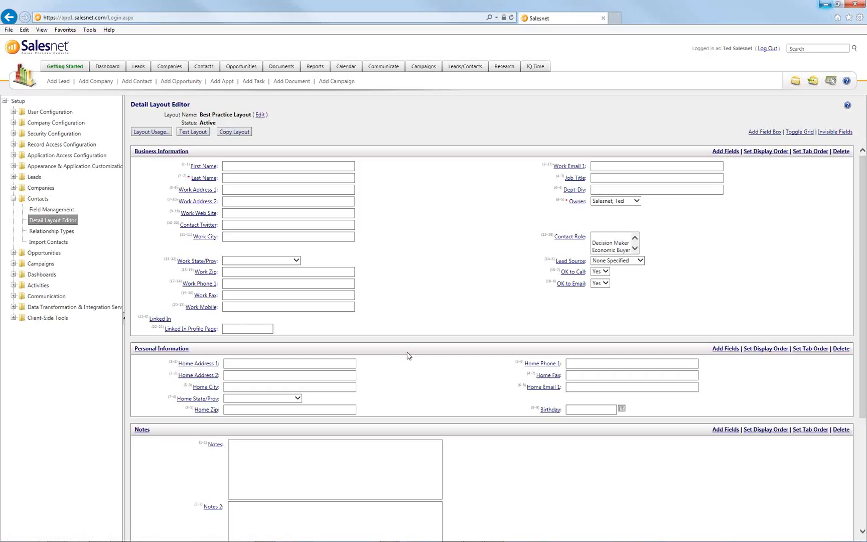
pyautogui.moveTo(159, 115); pyautogui.dragTo(269, 125)
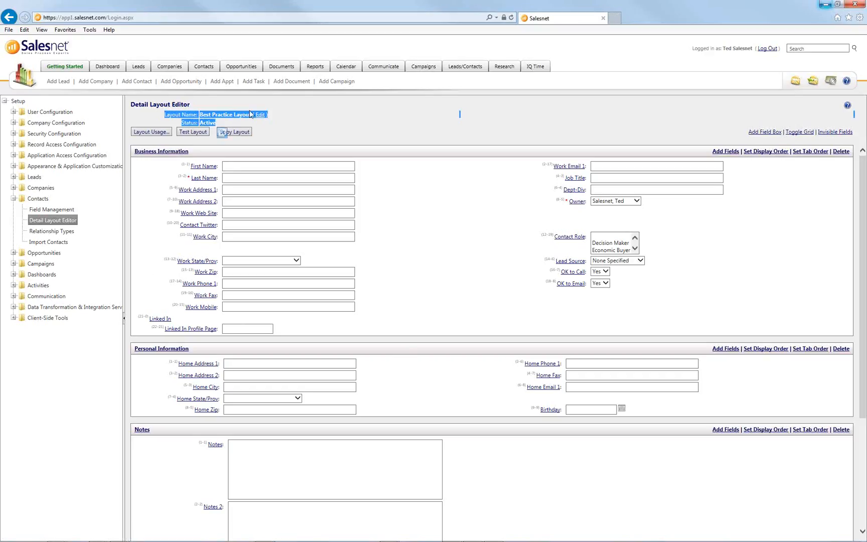
pyautogui.click(282, 116)
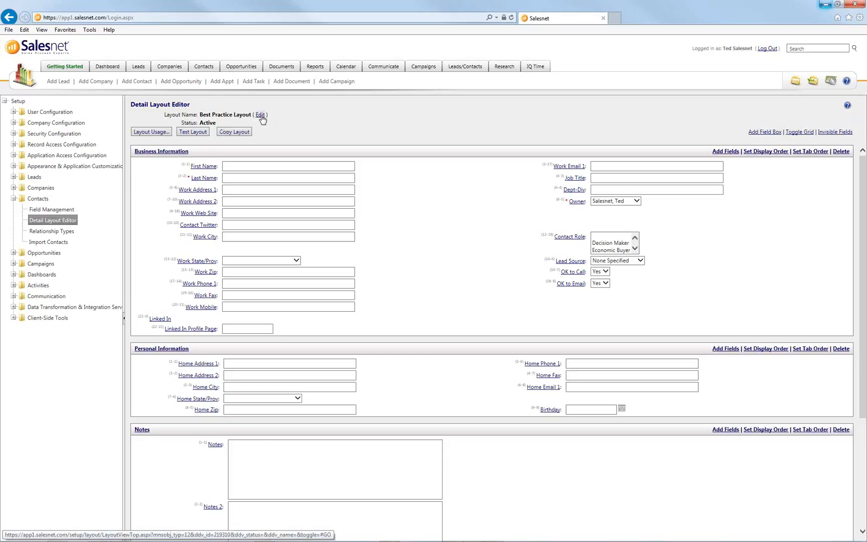
# - Open the properties of Best Practice Layout, review the available status options, and close them without saving
pyautogui.click(261, 115)
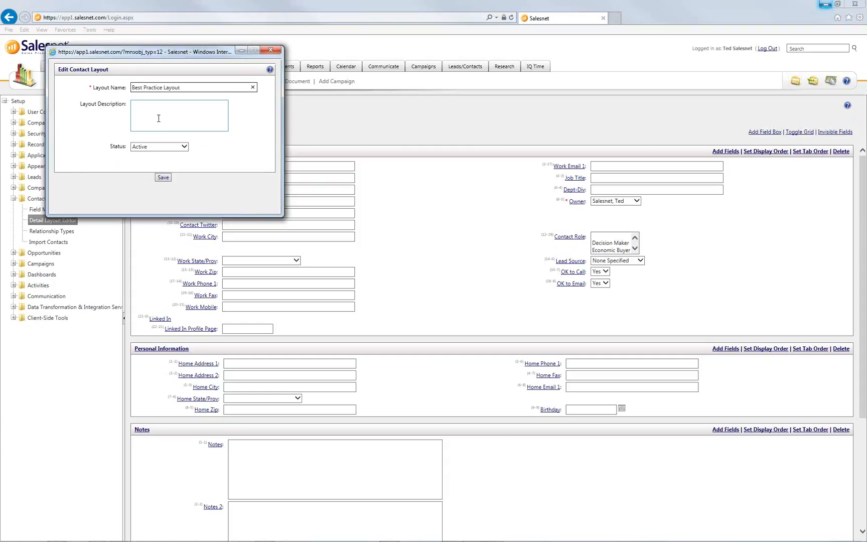
pyautogui.click(182, 147)
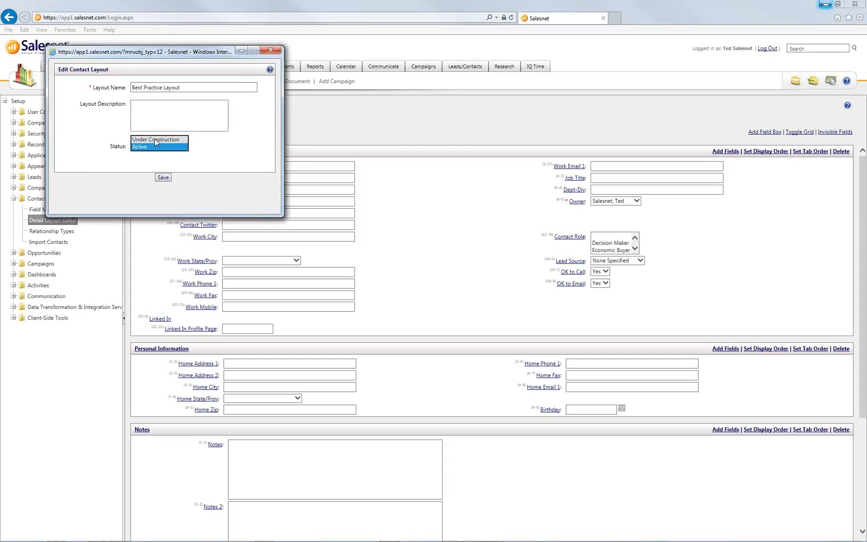
pyautogui.click(204, 166)
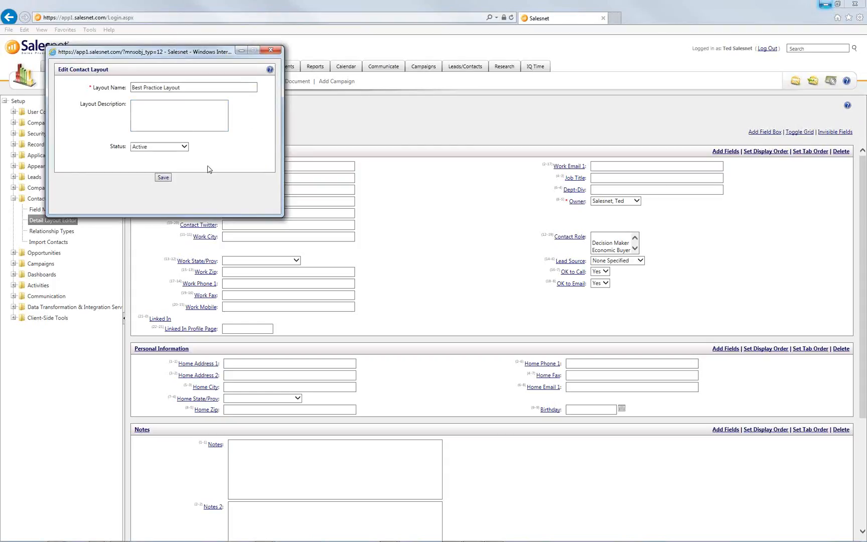
pyautogui.click(272, 52)
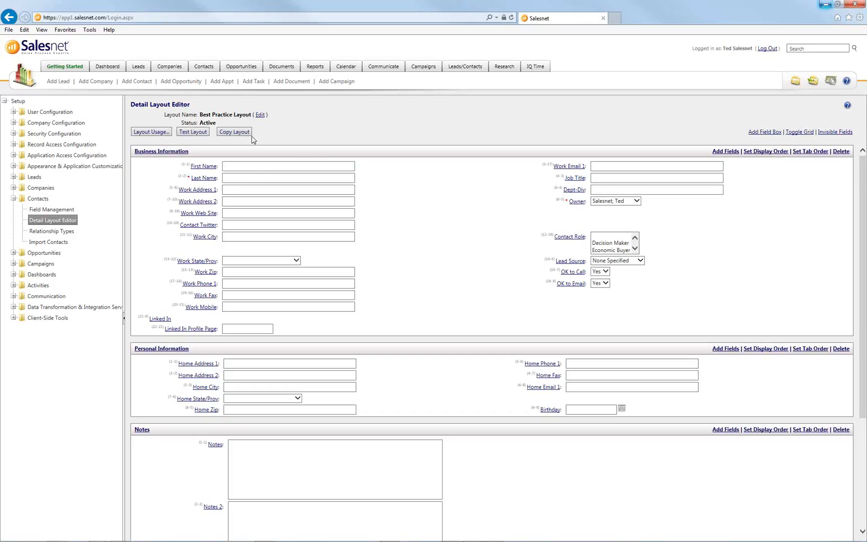
# - Review the usage grants of Best Practice Layout, return to the contact layout list, and reopen the layout for editing
pyautogui.click(151, 133)
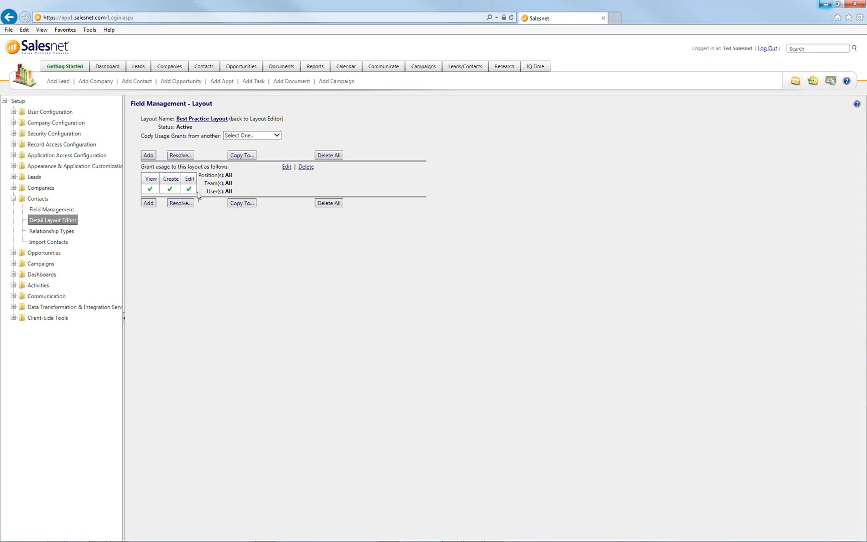
pyautogui.click(70, 221)
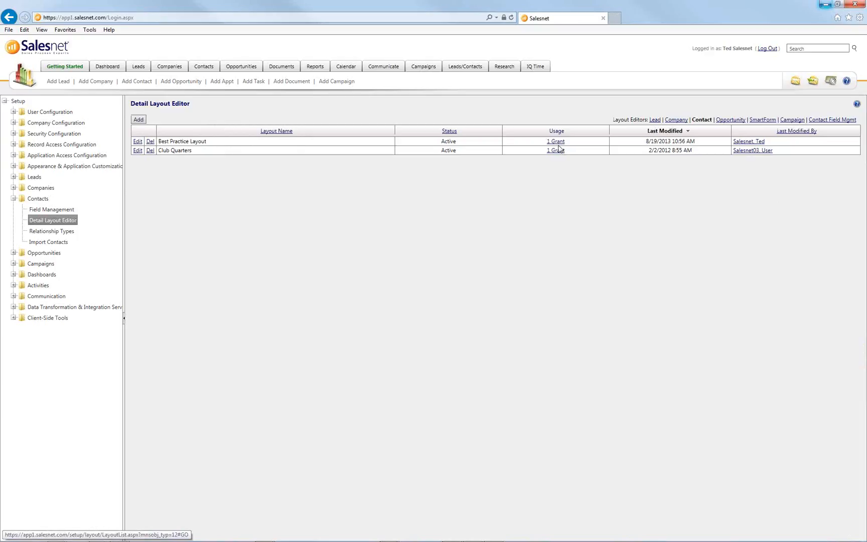
pyautogui.click(137, 142)
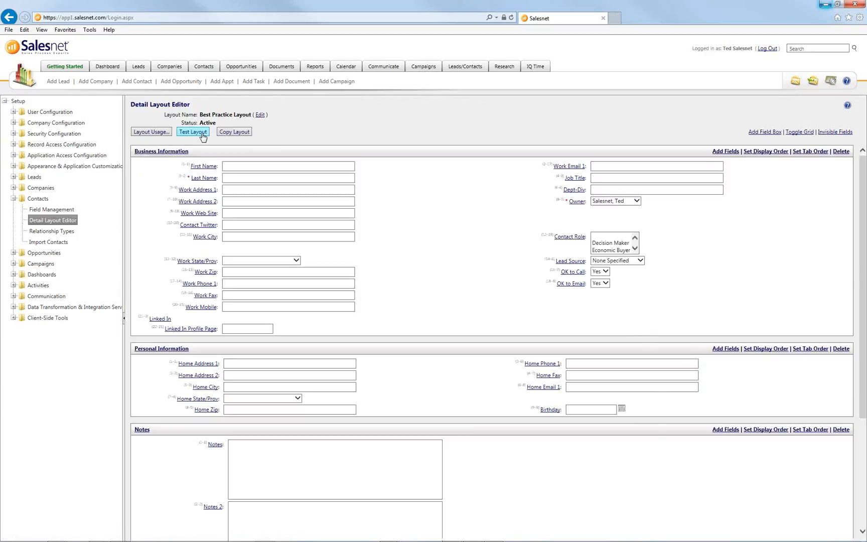
# - Test Best Practice Layout as user08 for viewing and for editing, and close the test window
pyautogui.click(203, 135)
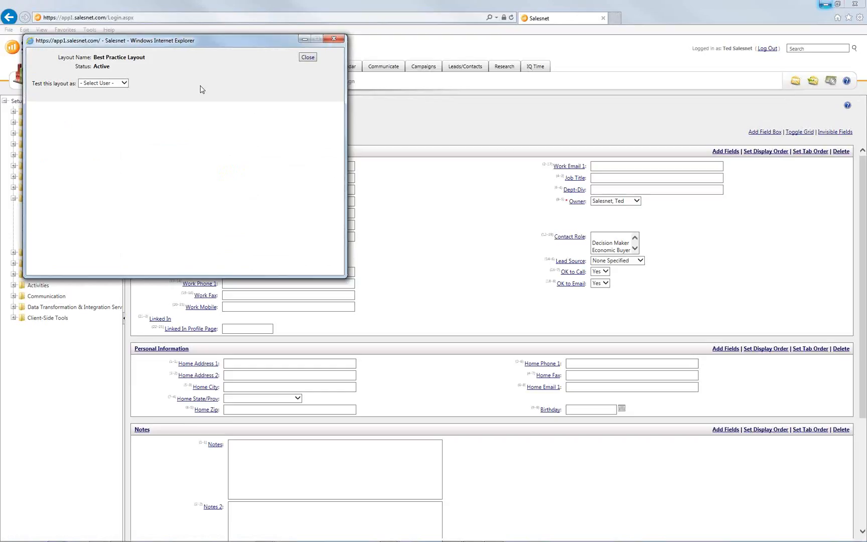
pyautogui.click(124, 84)
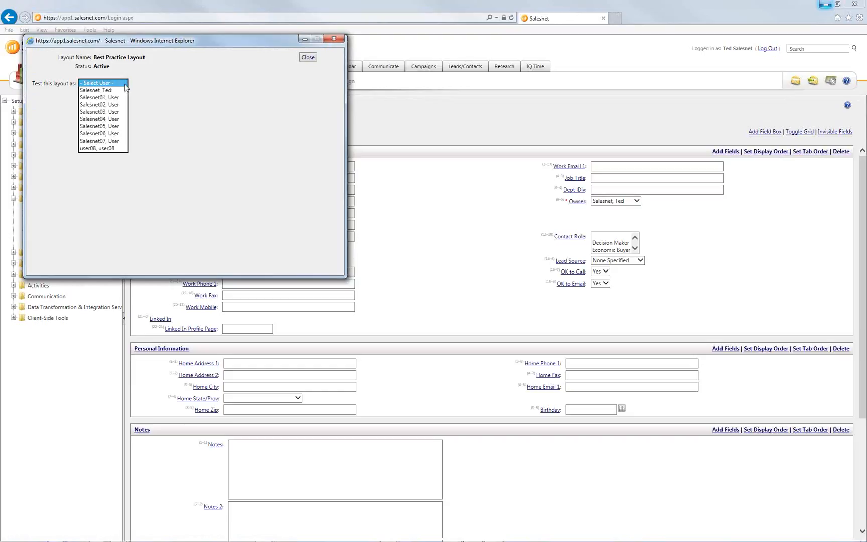
pyautogui.click(110, 149)
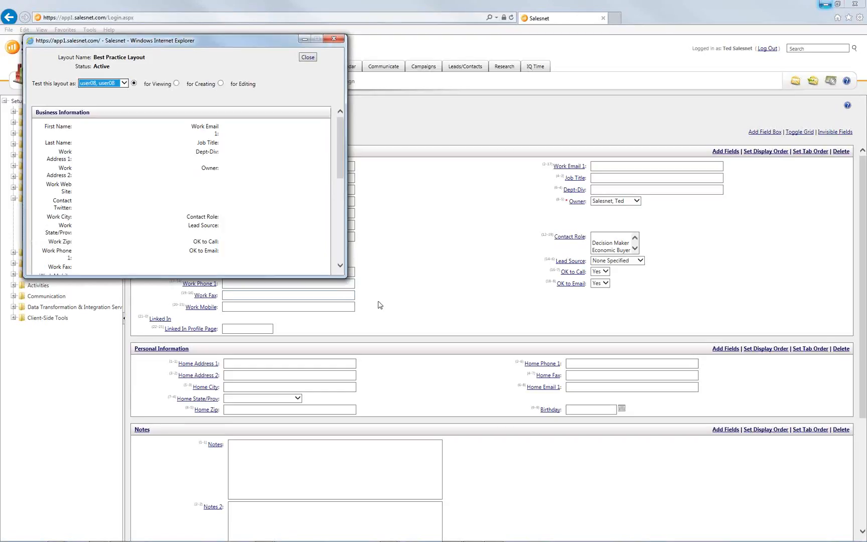
pyautogui.click(221, 84)
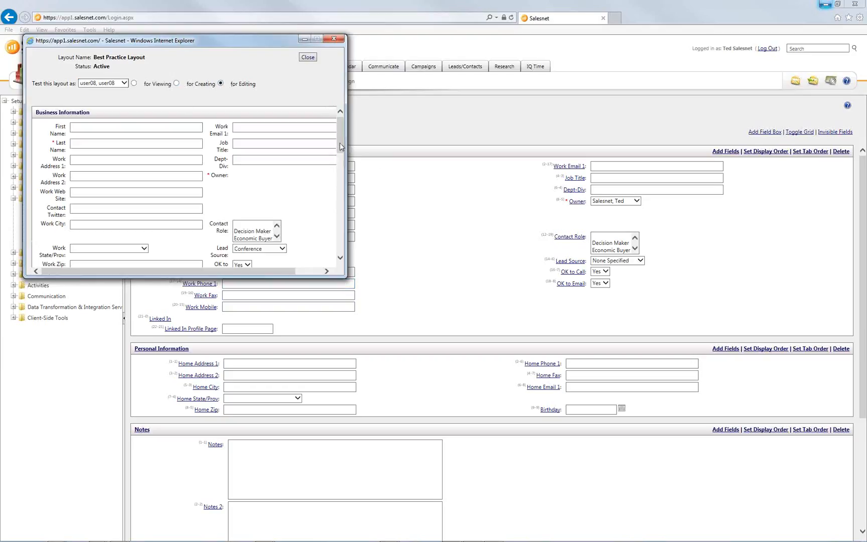
pyautogui.scroll(-3, 337, 147)
pyautogui.moveTo(337, 146); pyautogui.dragTo(358, 143)
pyautogui.click(308, 57)
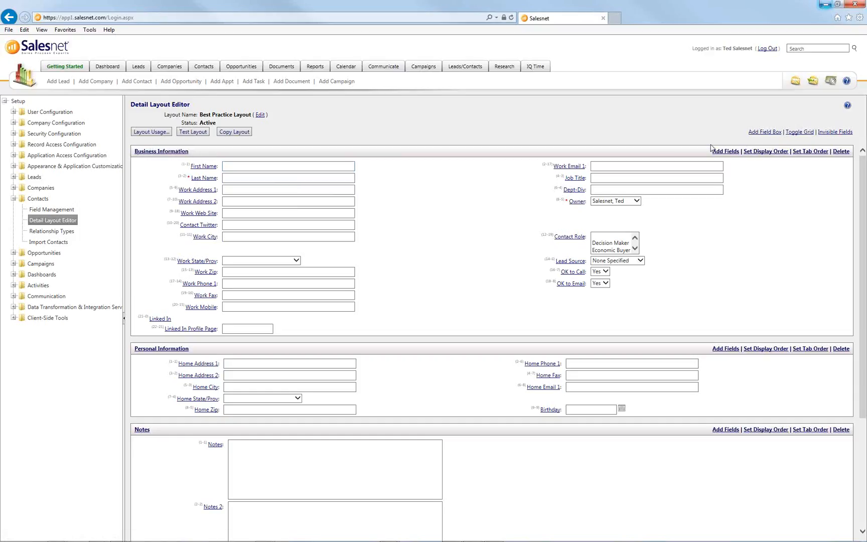
# - Add a field box labelled "Added Info" at position 1 of the layout and delete its duplicate
pyautogui.click(769, 133)
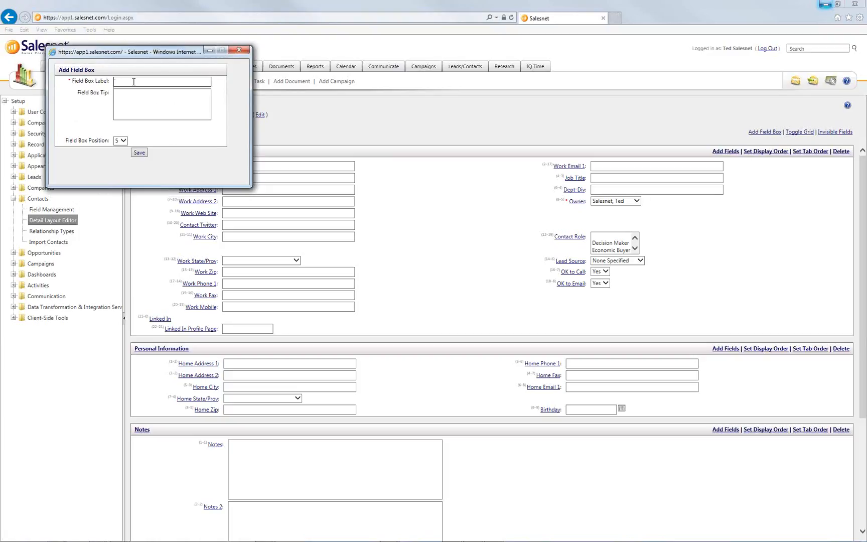
pyautogui.write('Added Info')
pyautogui.click(124, 141)
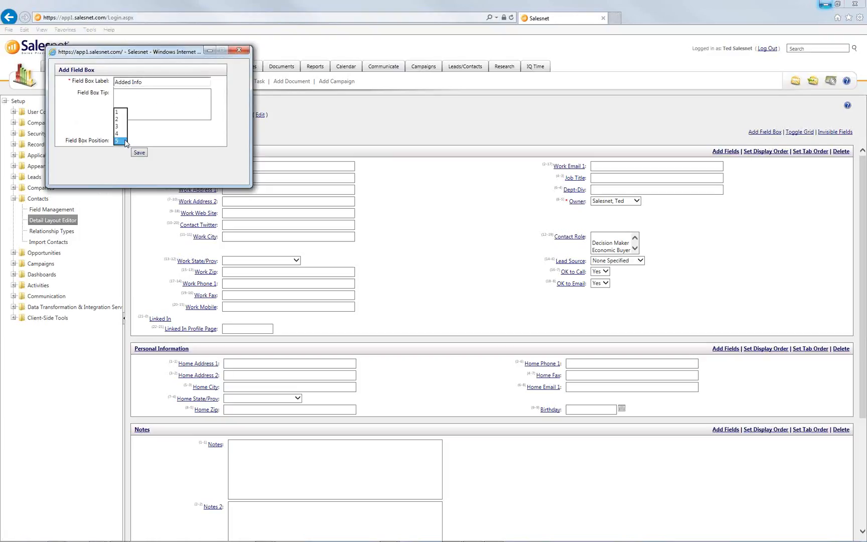
pyautogui.click(122, 141)
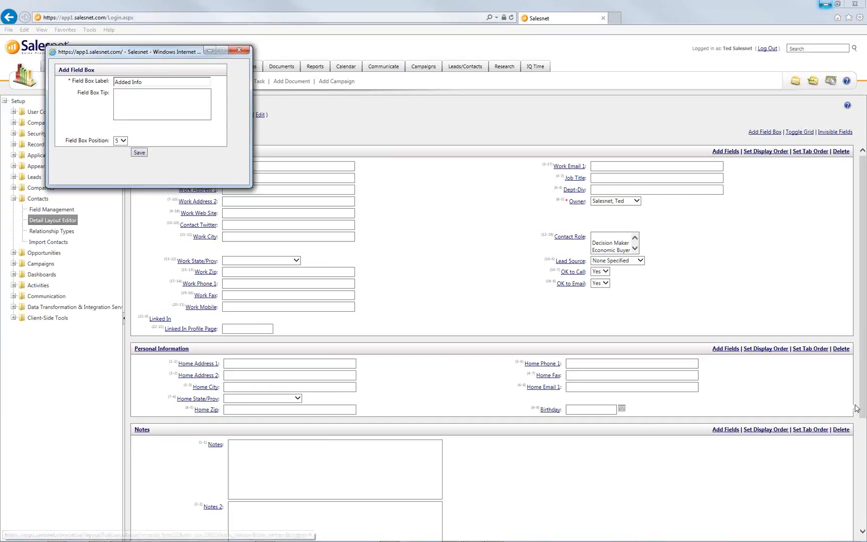
pyautogui.click(121, 141)
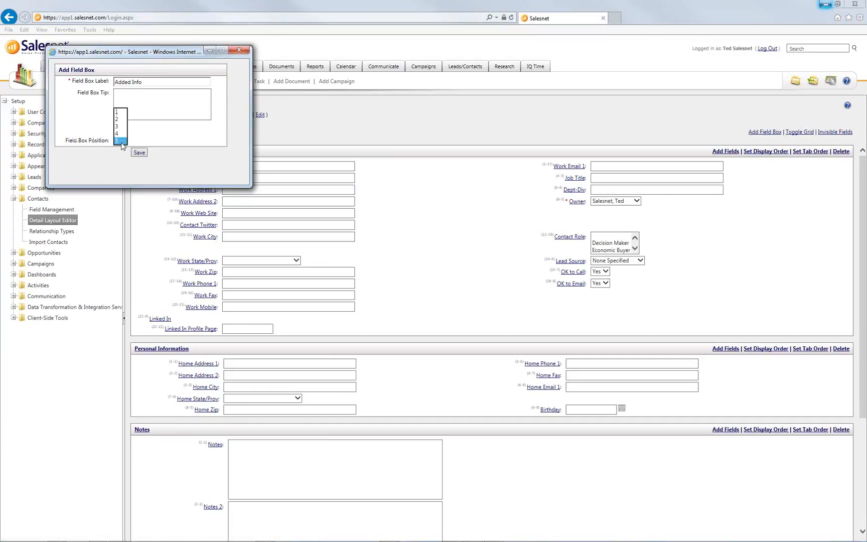
pyautogui.click(119, 111)
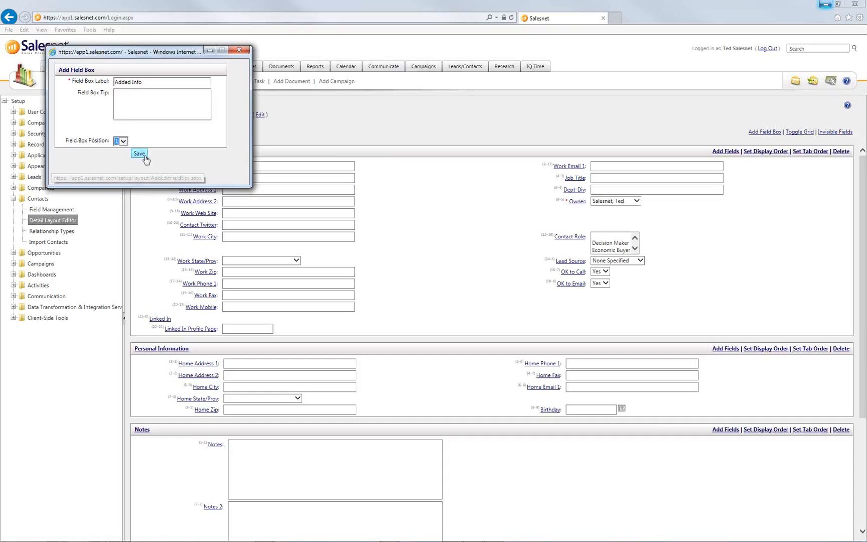
pyautogui.click(139, 154)
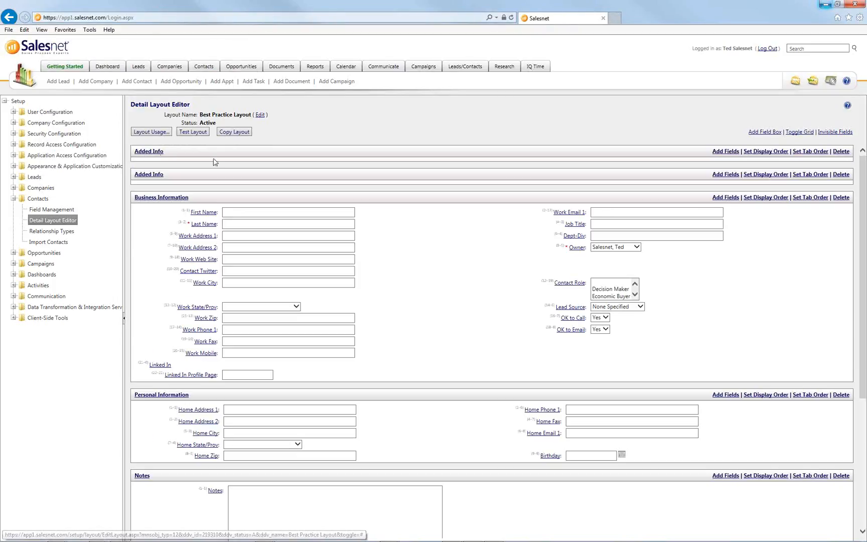
pyautogui.click(841, 151)
pyautogui.click(454, 316)
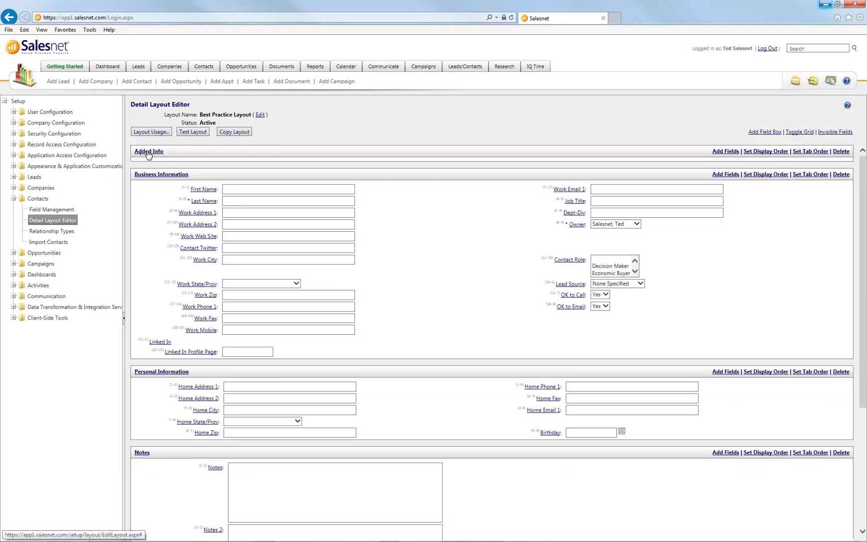
# - Give the Added Info field box the tip "This is where additional info will be placed." and check its tip on the layout
pyautogui.click(148, 152)
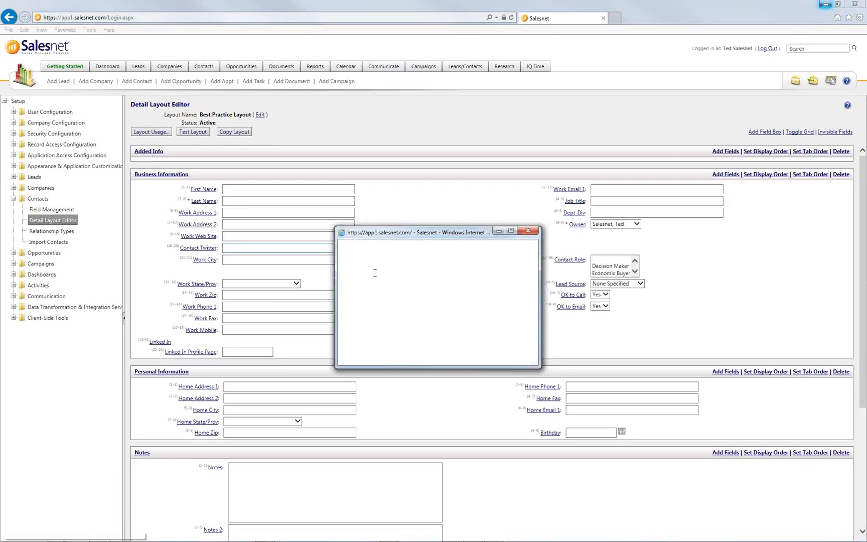
pyautogui.moveTo(430, 265); pyautogui.dragTo(405, 263)
pyautogui.click(446, 286)
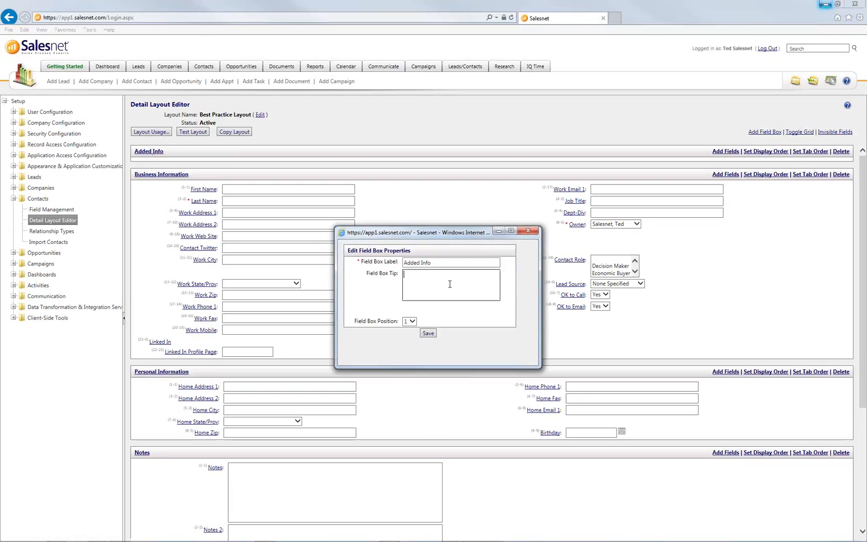
pyautogui.write('This is where additional info will be placed.')
pyautogui.click(428, 333)
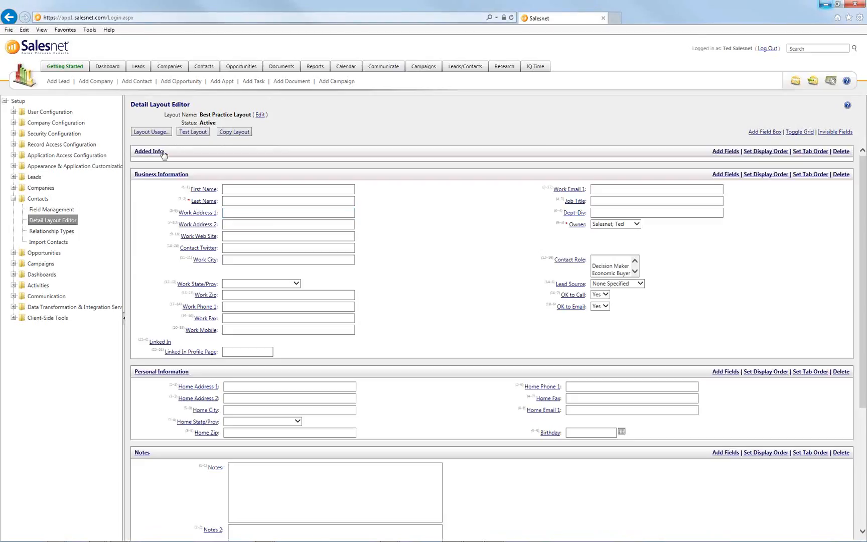
pyautogui.moveTo(157, 156)
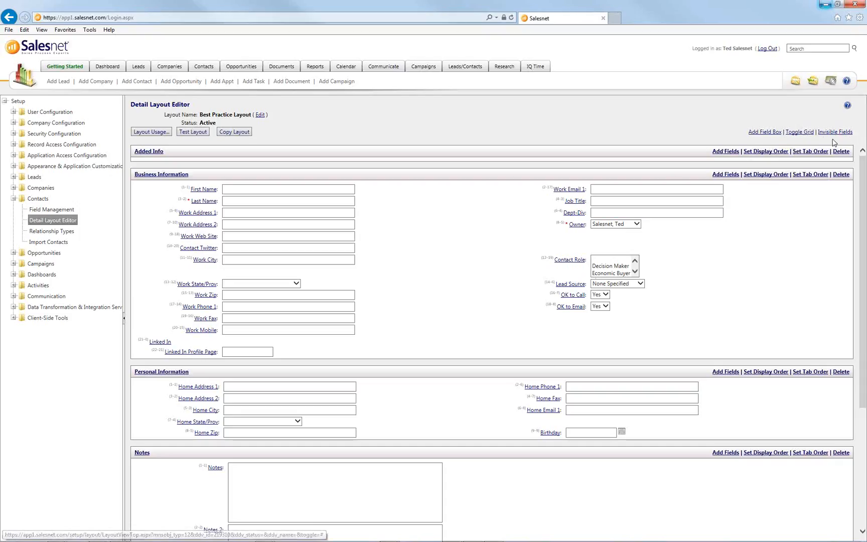
# - Toggle the layout grid on, off and on again so that the column grid is displayed
pyautogui.click(811, 133)
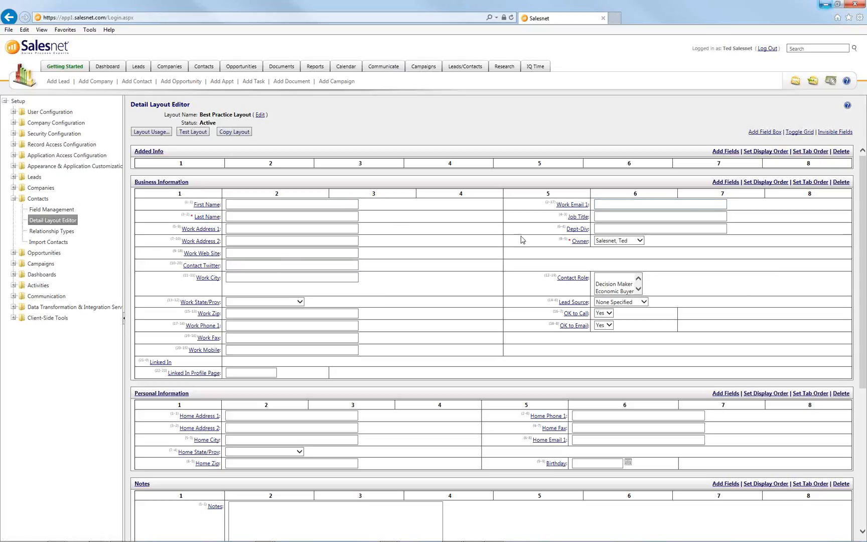
pyautogui.moveTo(205, 229)
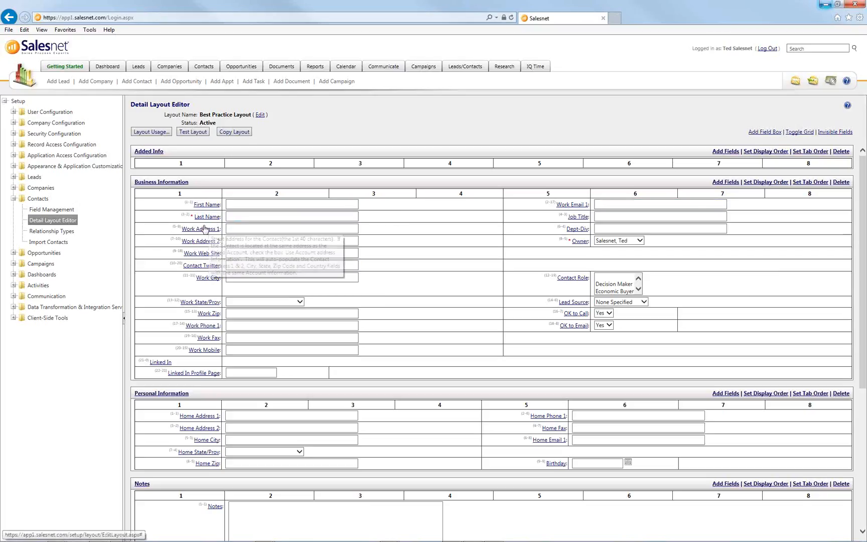
pyautogui.click(800, 133)
pyautogui.click(801, 133)
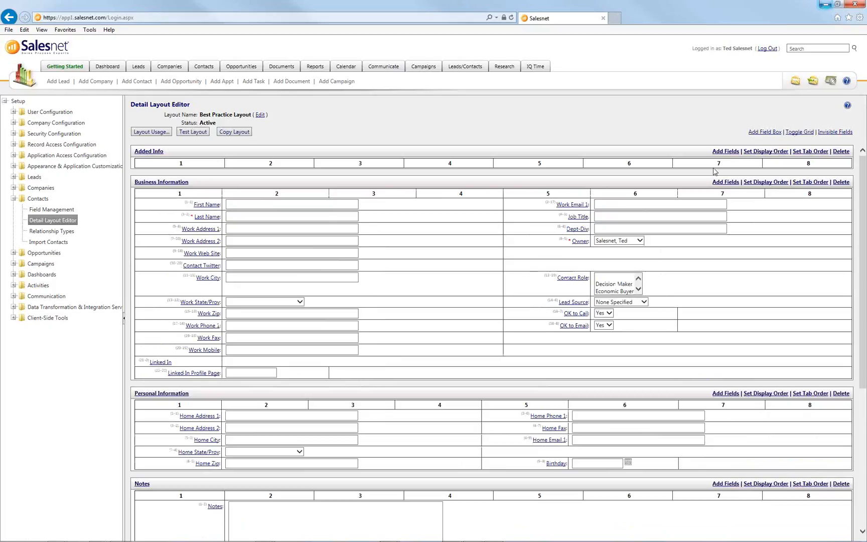
# - Examine the grid column numbers and the display and tab order numbers beside the Business Information fields
pyautogui.moveTo(174, 194); pyautogui.dragTo(812, 195)
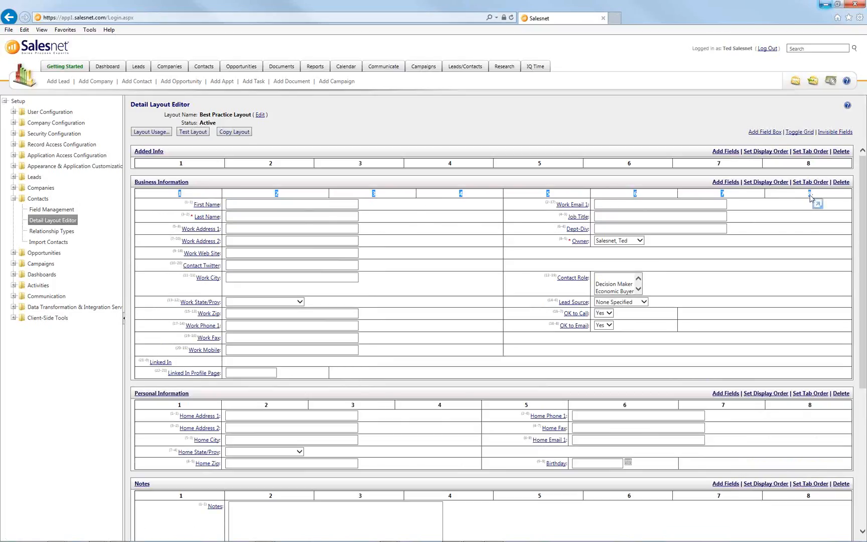
pyautogui.click(763, 265)
pyautogui.moveTo(185, 203); pyautogui.dragTo(191, 208)
pyautogui.moveTo(181, 214); pyautogui.dragTo(194, 221)
pyautogui.click(184, 210)
pyautogui.doubleClick(186, 203)
pyautogui.doubleClick(547, 202)
pyautogui.doubleClick(184, 214)
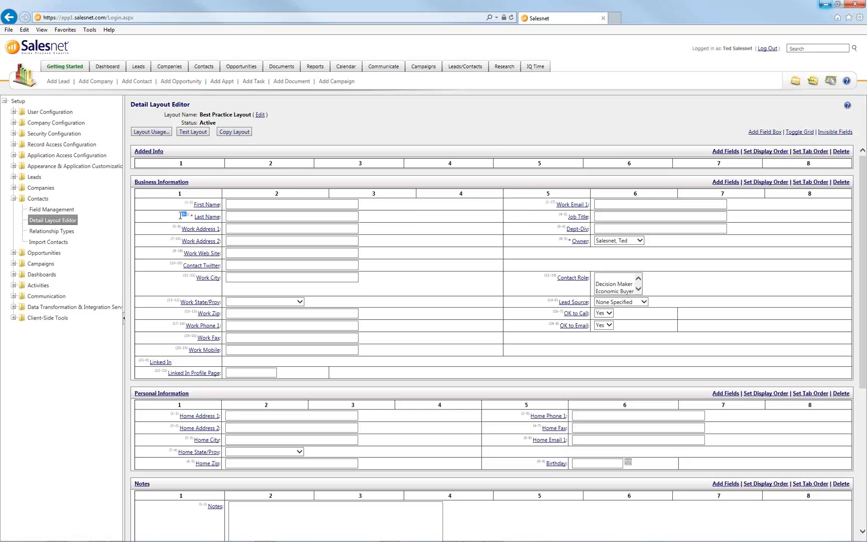
pyautogui.doubleClick(560, 214)
pyautogui.doubleClick(175, 227)
pyautogui.click(595, 276)
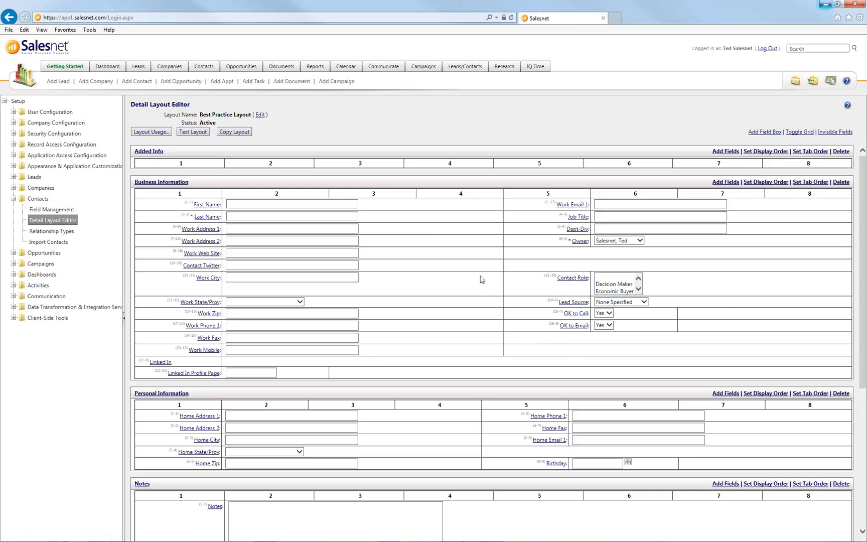
# - In the tab order of the Business Information box, move Work Address 1 up to directly after Last Name
pyautogui.click(807, 183)
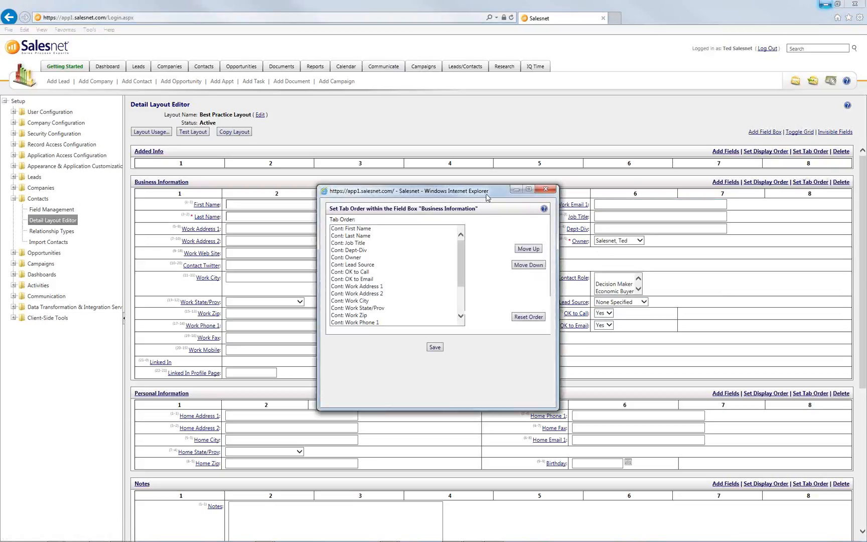
pyautogui.moveTo(485, 194); pyautogui.dragTo(497, 218)
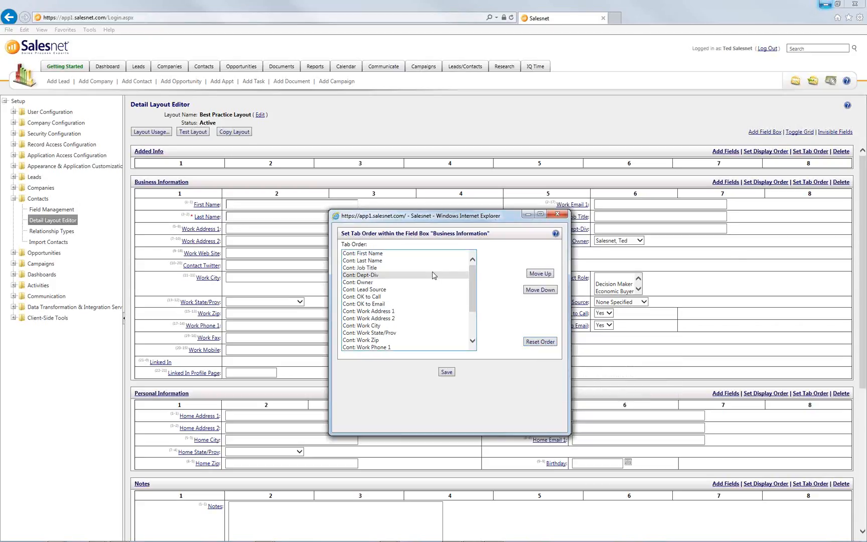
pyautogui.click(421, 311)
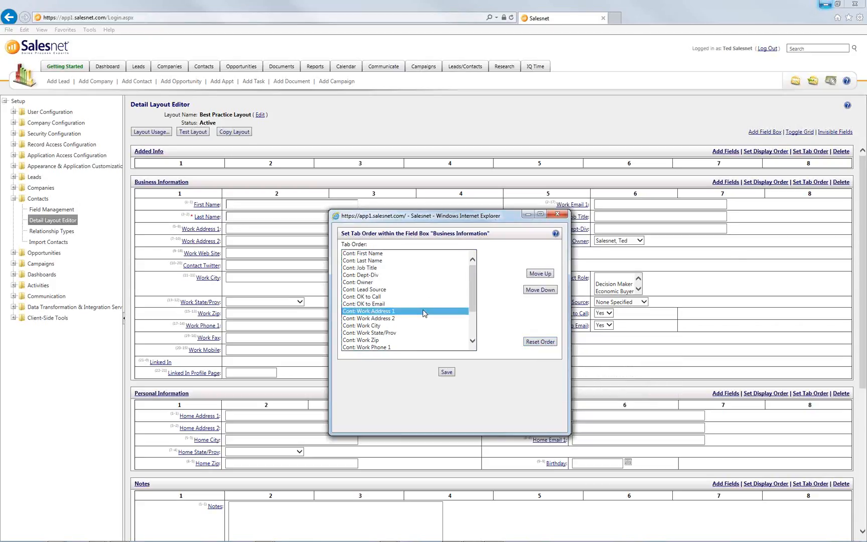
pyautogui.click(536, 274)
pyautogui.click(536, 274)
pyautogui.click(537, 274)
pyautogui.click(536, 274)
pyautogui.click(536, 274)
pyautogui.click(536, 273)
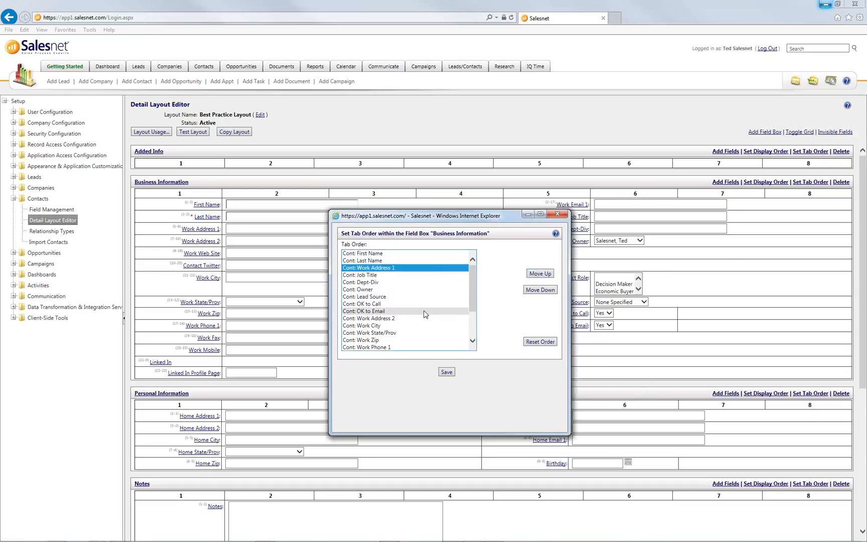
# - Move Work Address 2 up to directly after Work Address 1 and save the Business Information tab order
pyautogui.click(382, 318)
pyautogui.click(540, 274)
pyautogui.click(540, 274)
pyautogui.click(540, 274)
pyautogui.click(540, 273)
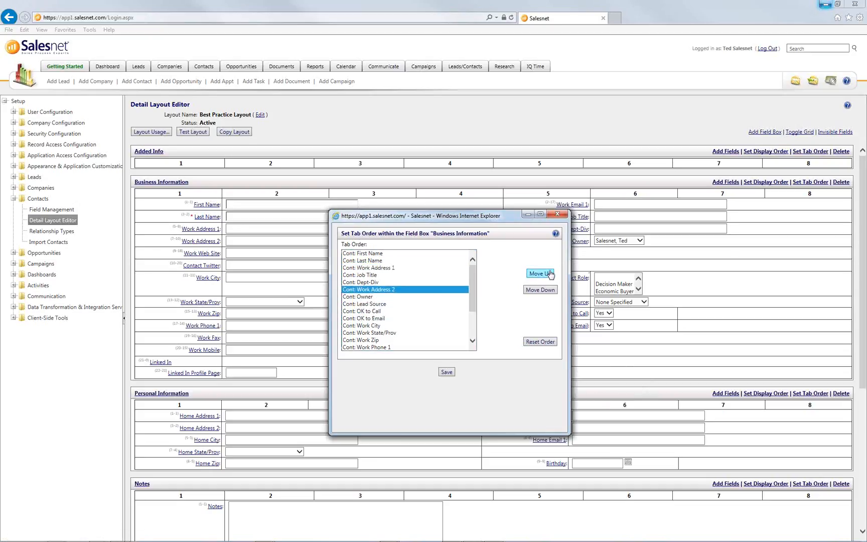
pyautogui.click(540, 273)
pyautogui.click(540, 273)
pyautogui.click(447, 373)
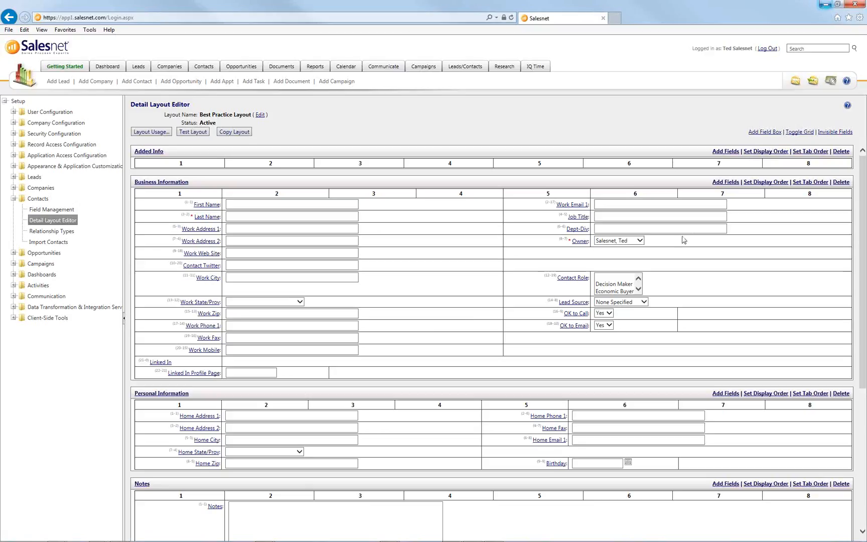
# - Add the seven contact fields from Home Country through Home Web Site to the Added Info field box and save
pyautogui.click(725, 152)
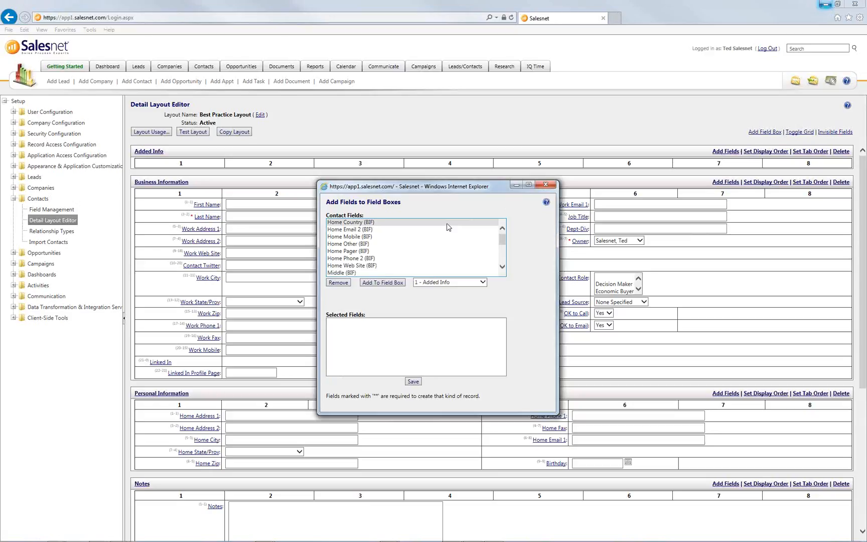
pyautogui.moveTo(503, 239)
pyautogui.mouseDown()
pyautogui.moveTo(503, 263)
pyautogui.moveTo(506, 234)
pyautogui.mouseUp()
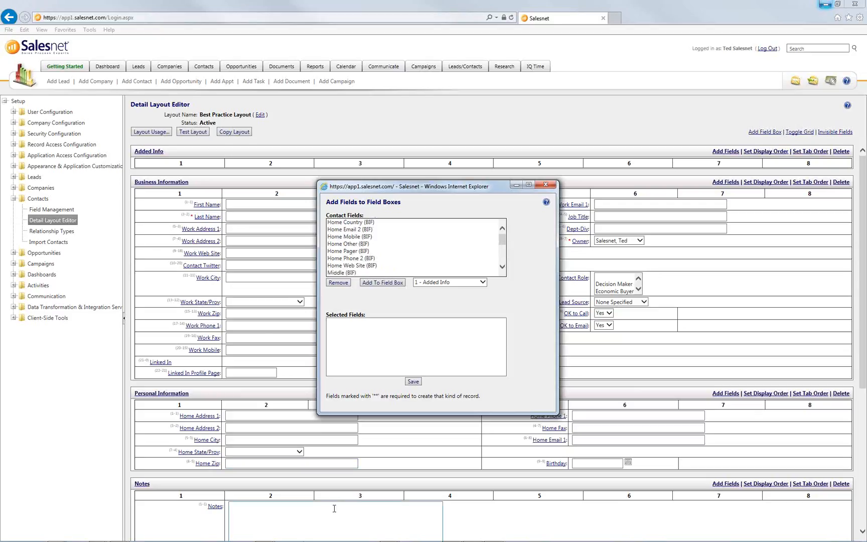
pyautogui.click(377, 223)
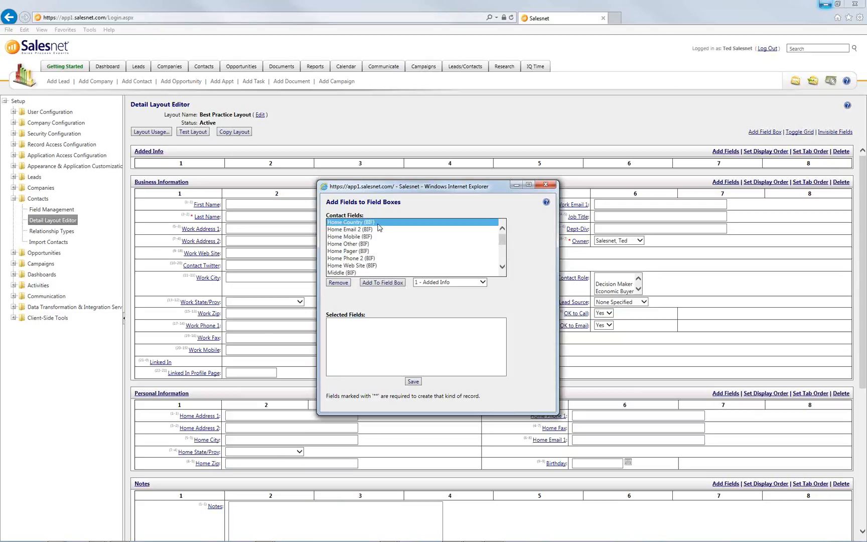
pyautogui.keyDown('shift'); pyautogui.click(378, 265); pyautogui.keyUp('shift')
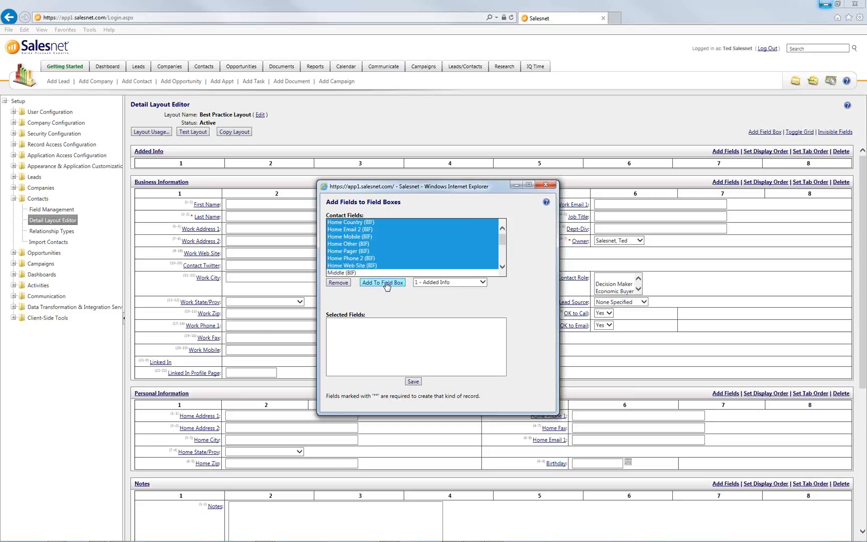
pyautogui.click(376, 285)
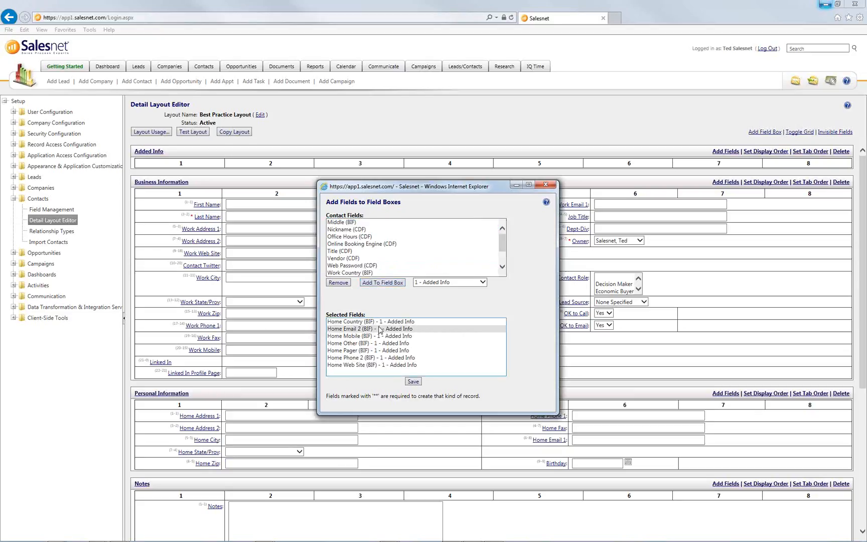
pyautogui.click(413, 382)
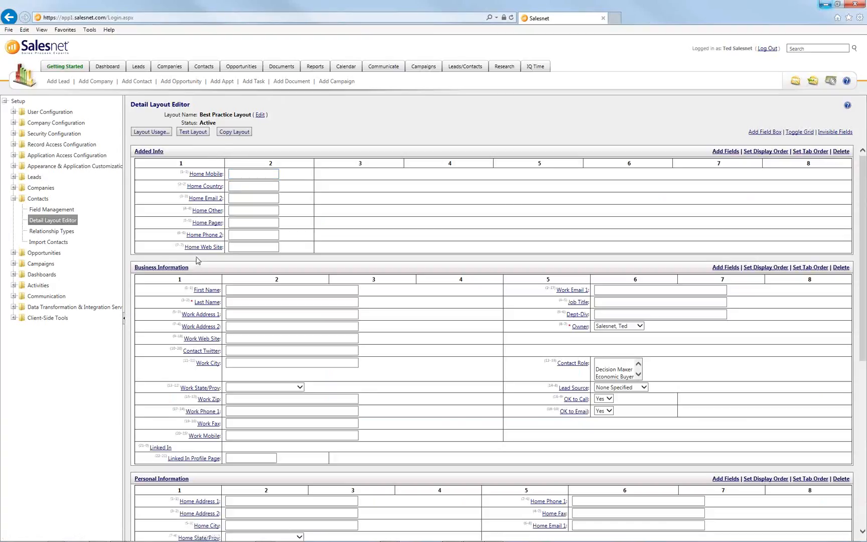
# - Edit the Home Mobile field's layout attributes, setting its display order to 5 and its label placement to Above
pyautogui.click(197, 175)
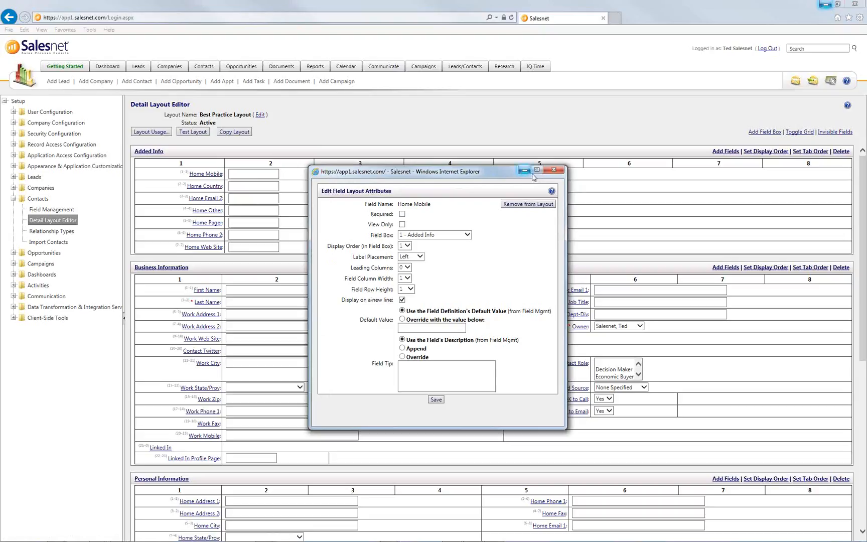
pyautogui.moveTo(414, 171); pyautogui.dragTo(410, 118)
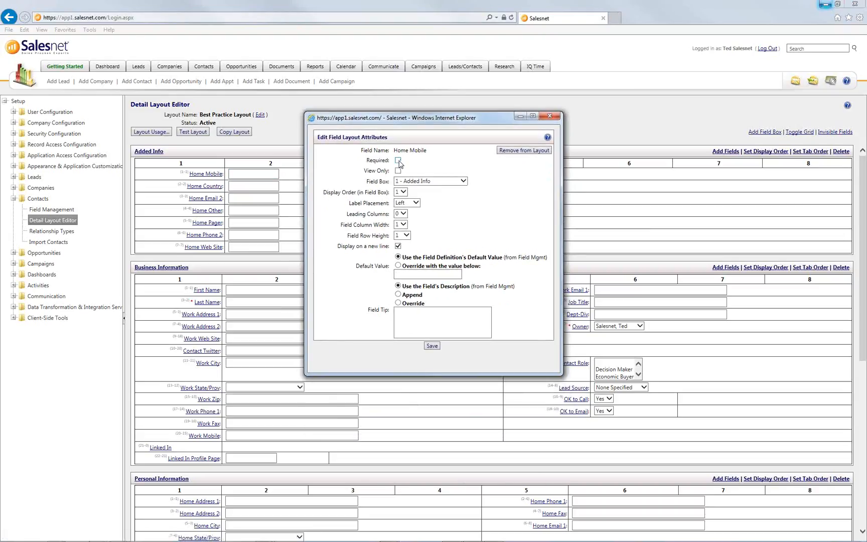
pyautogui.click(428, 183)
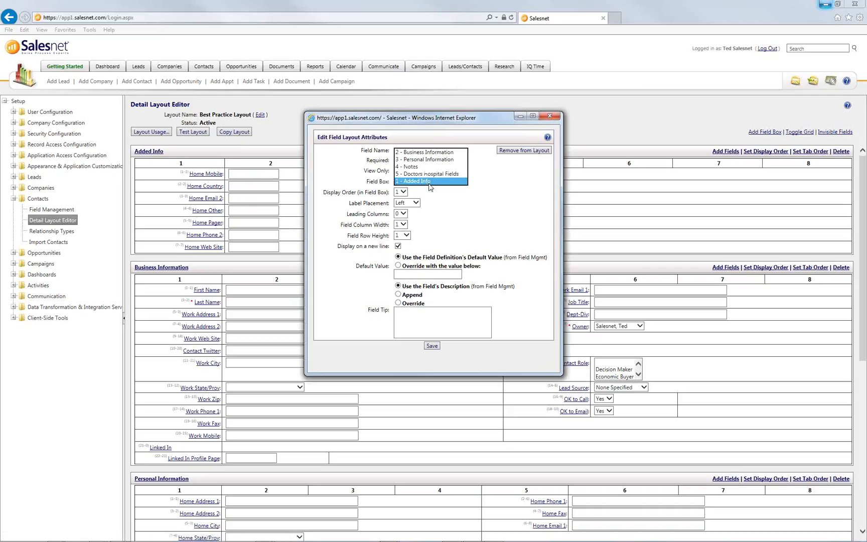
pyautogui.click(444, 199)
pyautogui.click(401, 193)
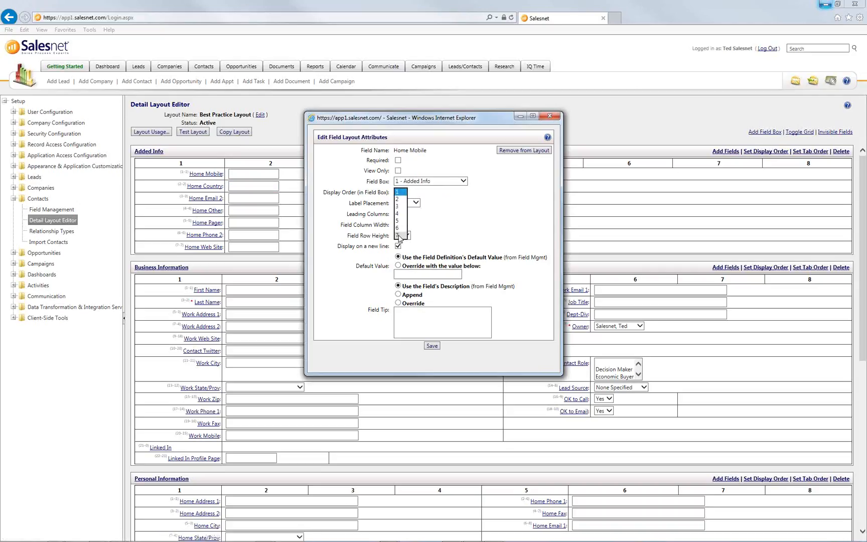
pyautogui.click(400, 220)
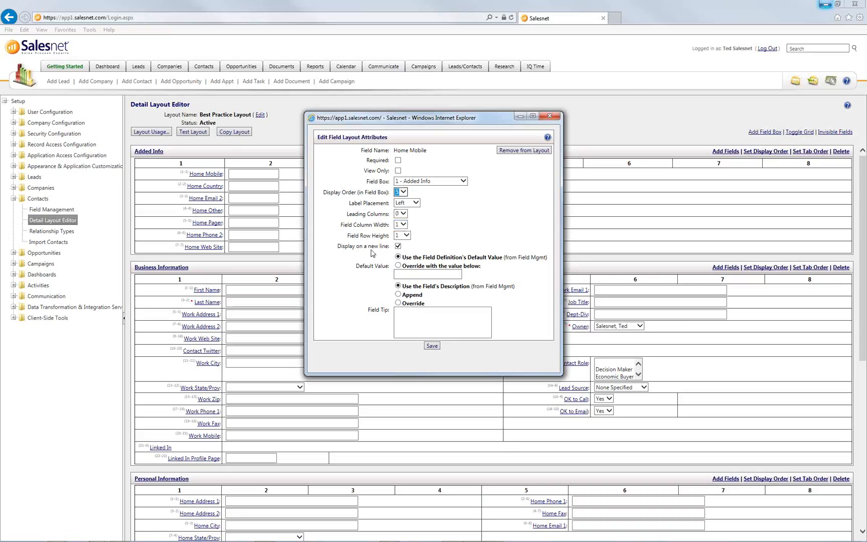
pyautogui.click(414, 203)
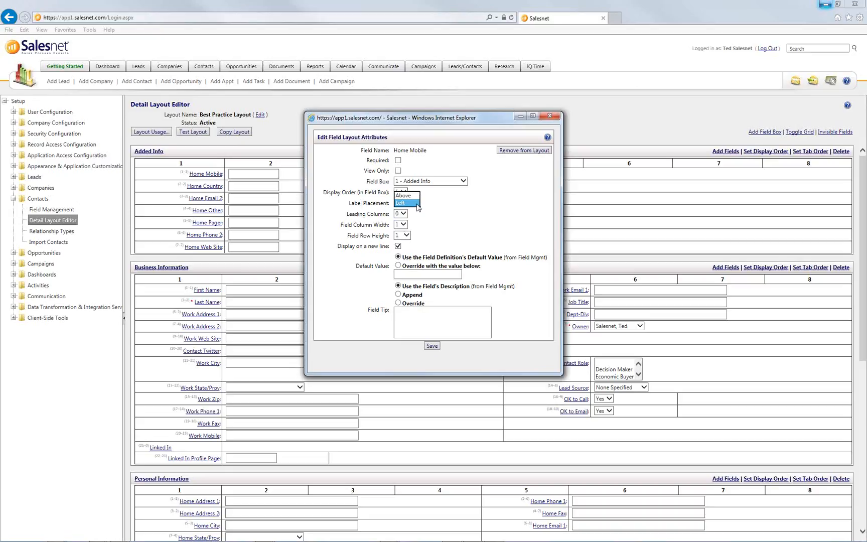
pyautogui.click(411, 196)
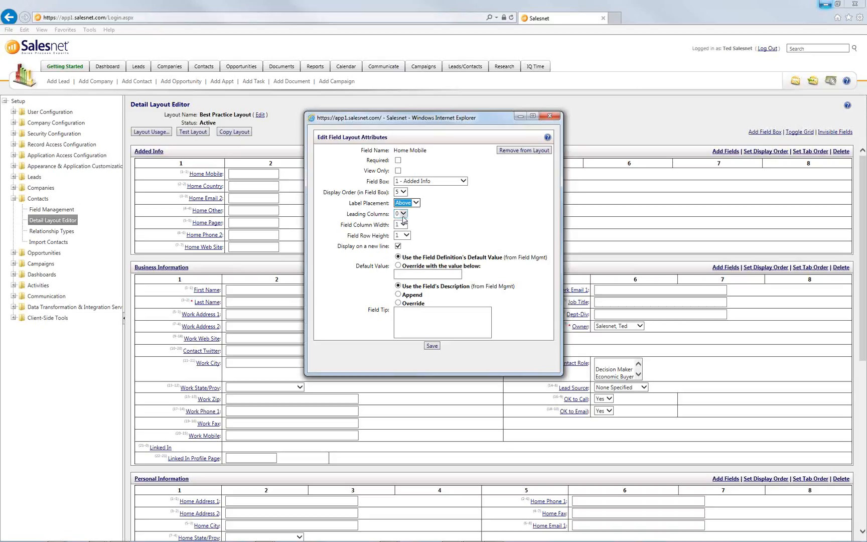
# - Set Home Mobile's leading columns to 2 and its field column width to 3
pyautogui.moveTo(348, 214); pyautogui.dragTo(384, 216)
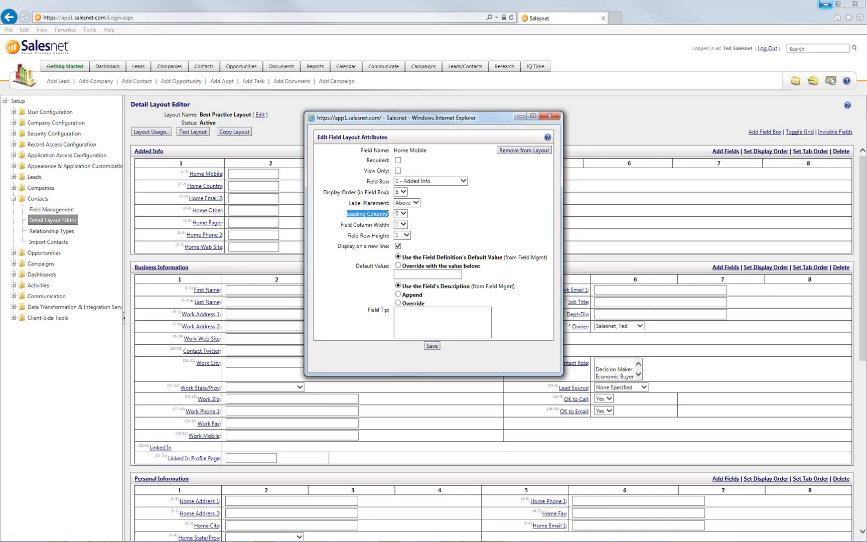
pyautogui.click(412, 217)
pyautogui.moveTo(459, 120); pyautogui.dragTo(465, 173)
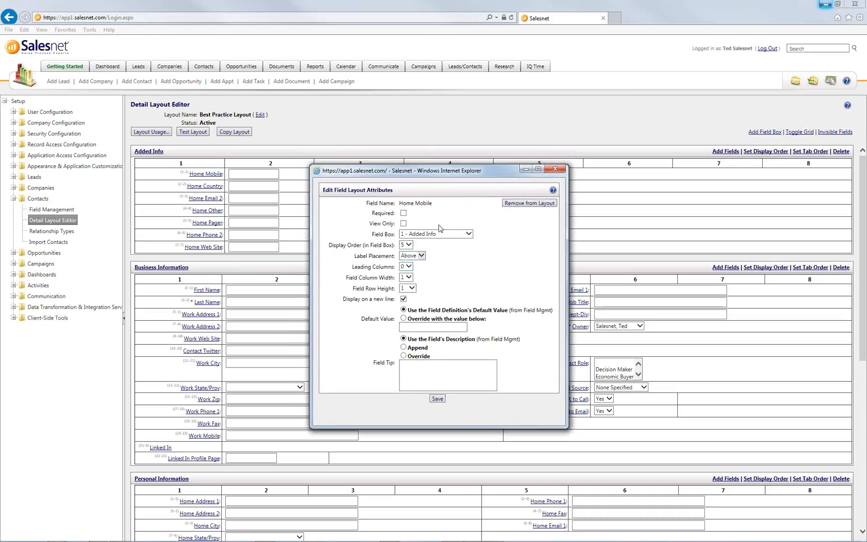
pyautogui.moveTo(353, 267); pyautogui.dragTo(392, 273)
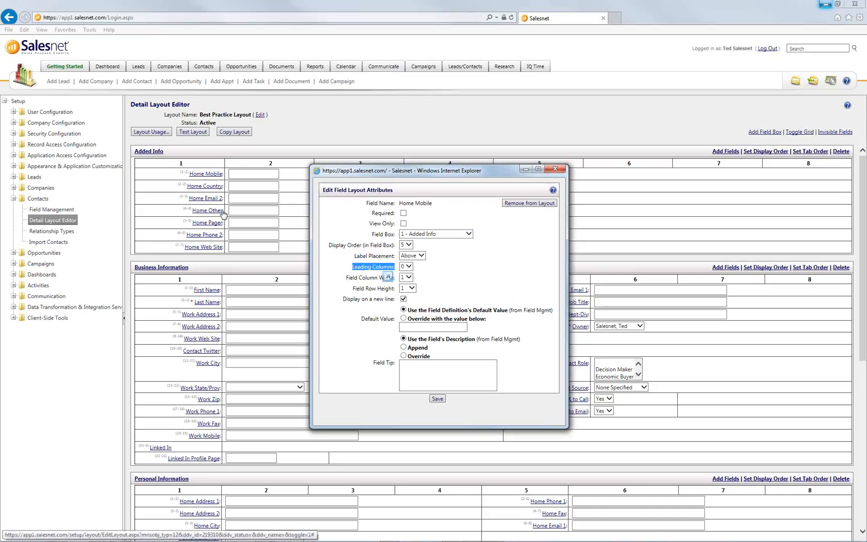
pyautogui.click(408, 267)
pyautogui.click(404, 280)
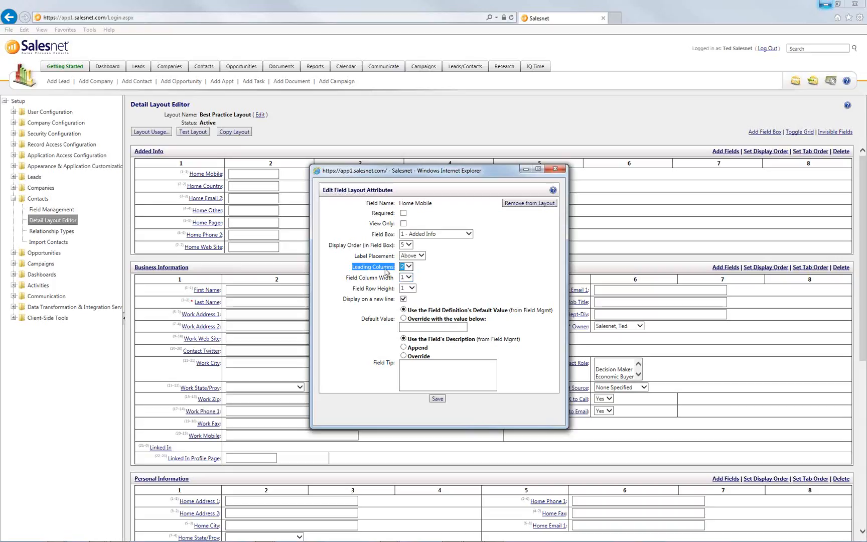
pyautogui.click(436, 271)
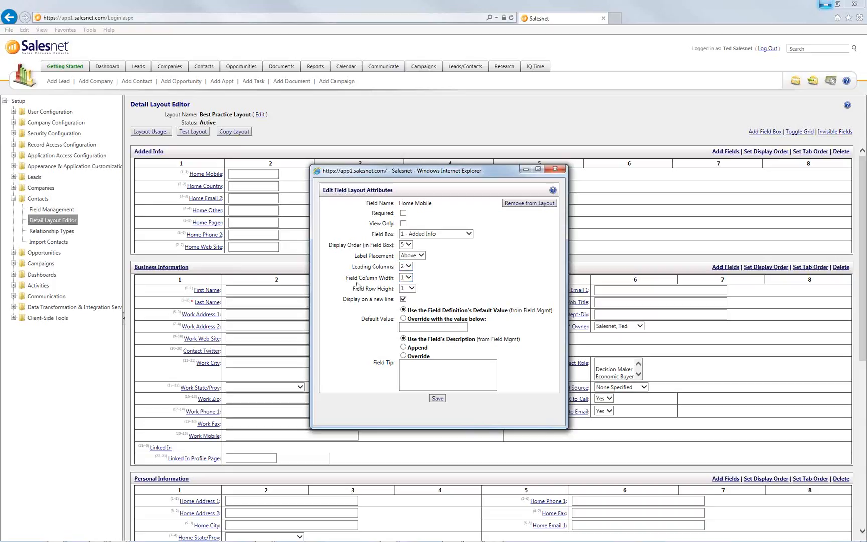
pyautogui.moveTo(346, 278); pyautogui.dragTo(404, 282)
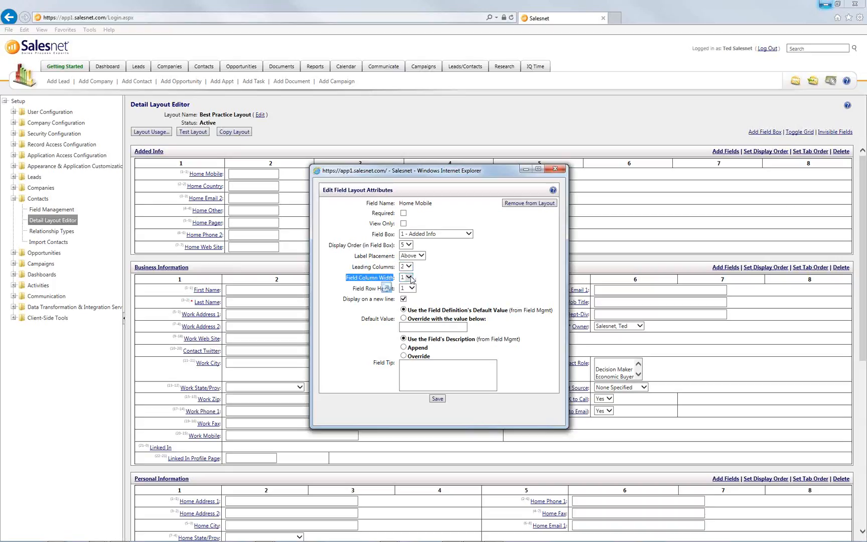
pyautogui.click(409, 279)
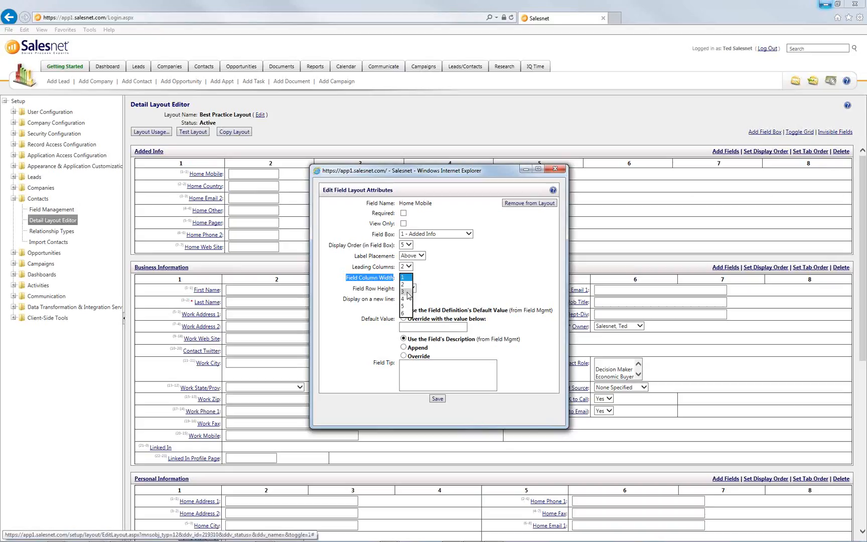
pyautogui.click(408, 292)
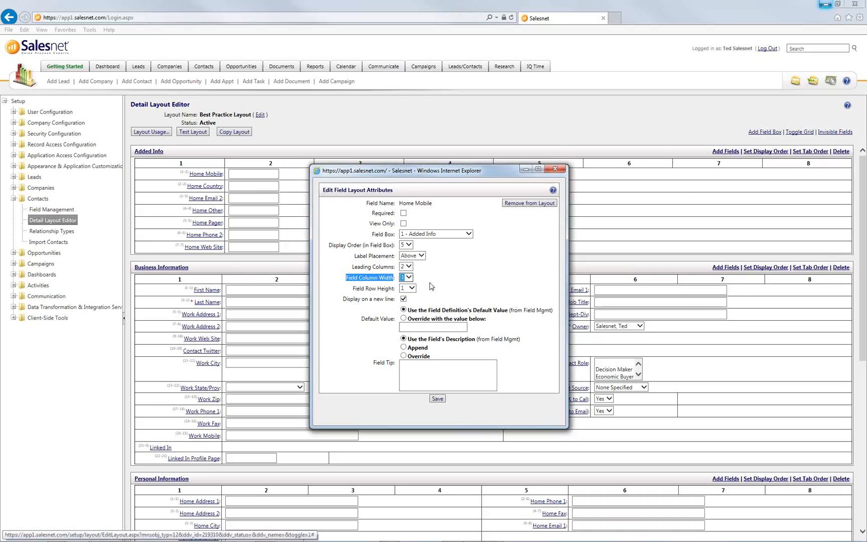
# - Set Home Mobile's field row height to 5 and turn off its display on a new line
pyautogui.click(412, 289)
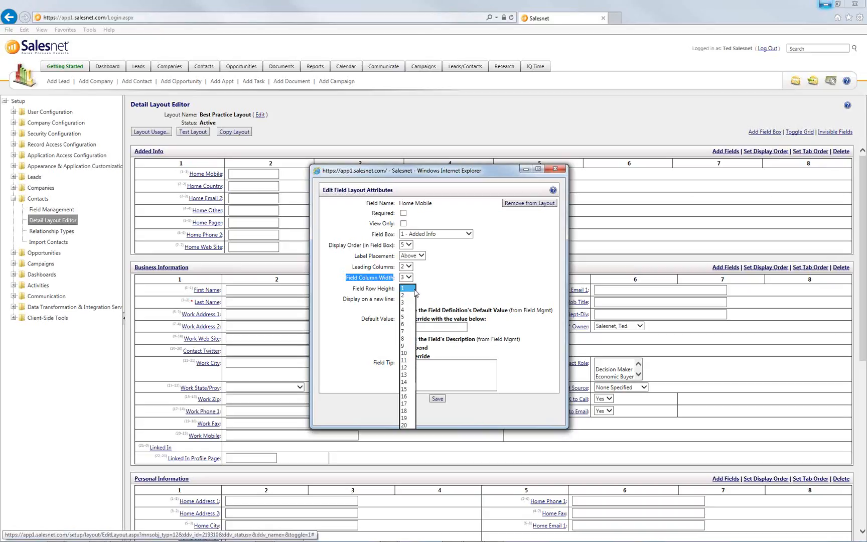
pyautogui.press('Down')
pyautogui.press('Down')
pyautogui.press('Down')
pyautogui.press('Down')
pyautogui.press('Return')
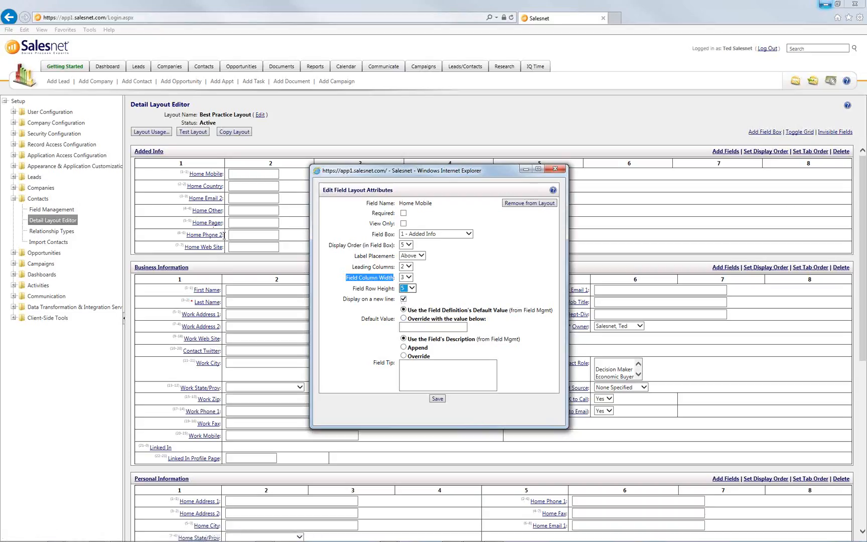
pyautogui.click(404, 300)
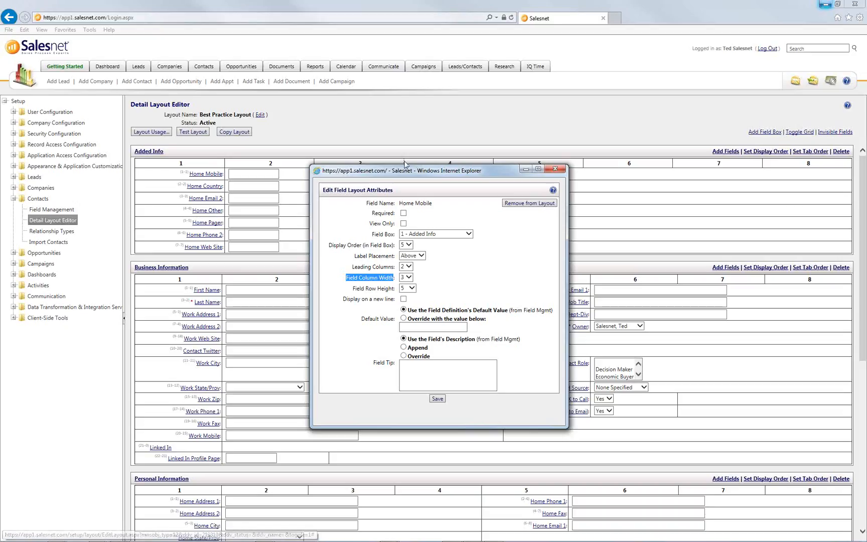
pyautogui.moveTo(427, 170); pyautogui.dragTo(547, 195)
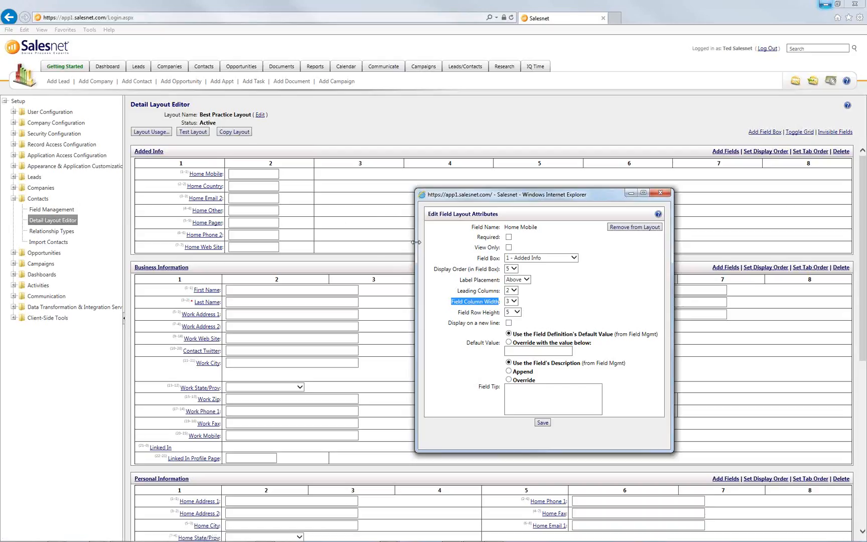
# - Make Home Mobile required and override its default value with a placeholder phone number
pyautogui.click(551, 349)
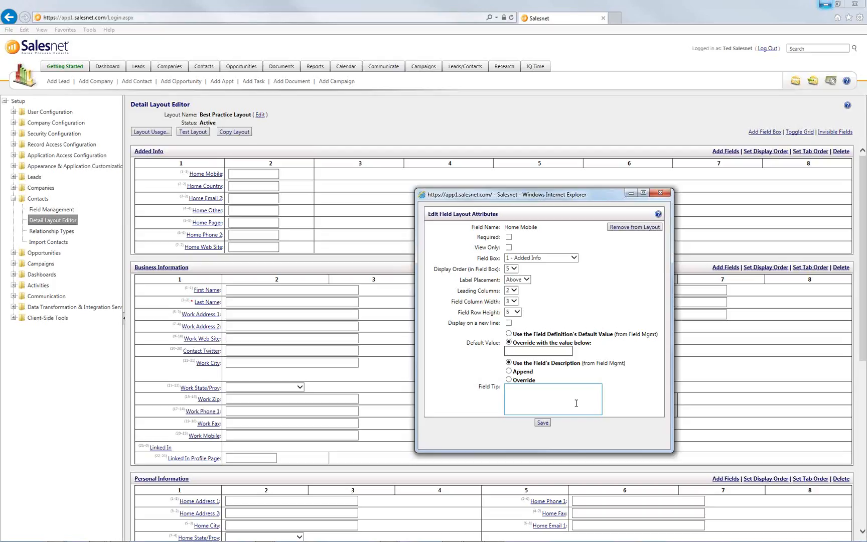
pyautogui.click(508, 237)
pyautogui.write('555.555.5555')
# - Override Home Mobile's field tip with "tool tip specified from default layout." and save the field's layout attributes
pyautogui.click(514, 380)
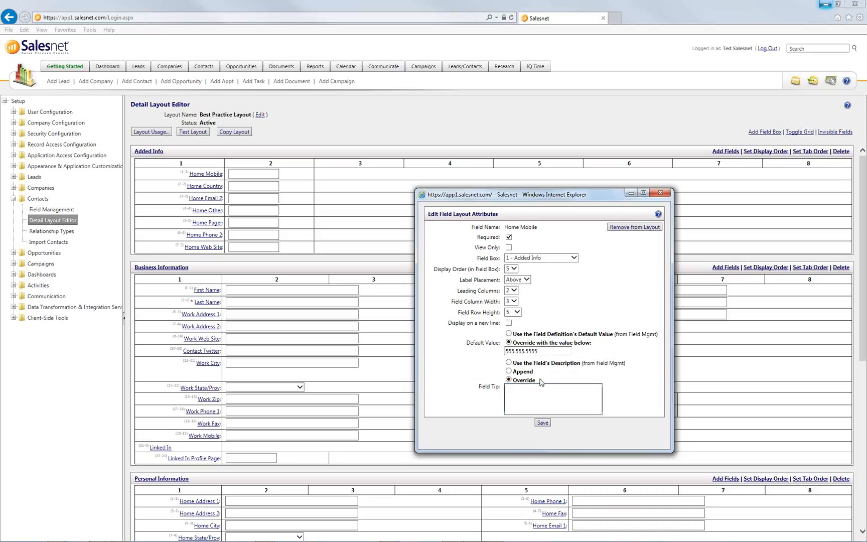
pyautogui.write('tool tip specified from default layout.')
pyautogui.click(546, 423)
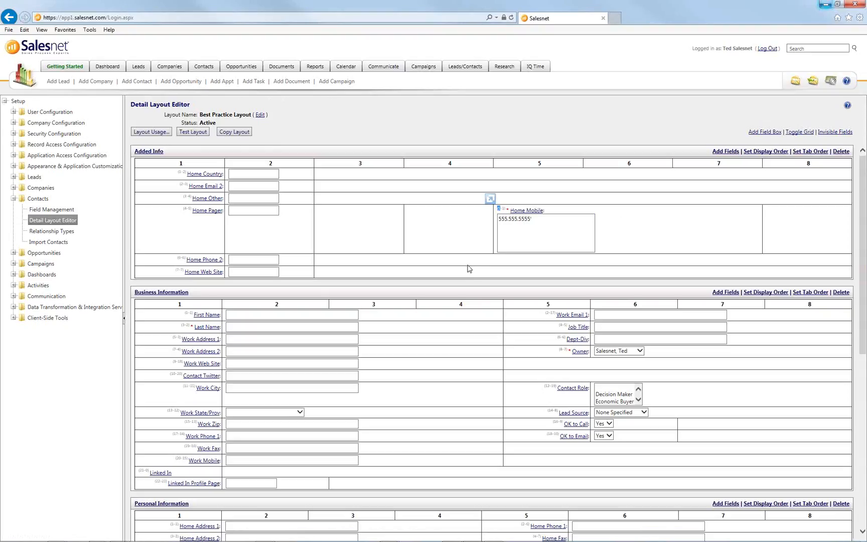
# - Examine the Home Mobile field's placement, label, default value and field tip in the Added Info box
pyautogui.click(468, 237)
pyautogui.doubleClick(528, 219)
pyautogui.click(555, 206)
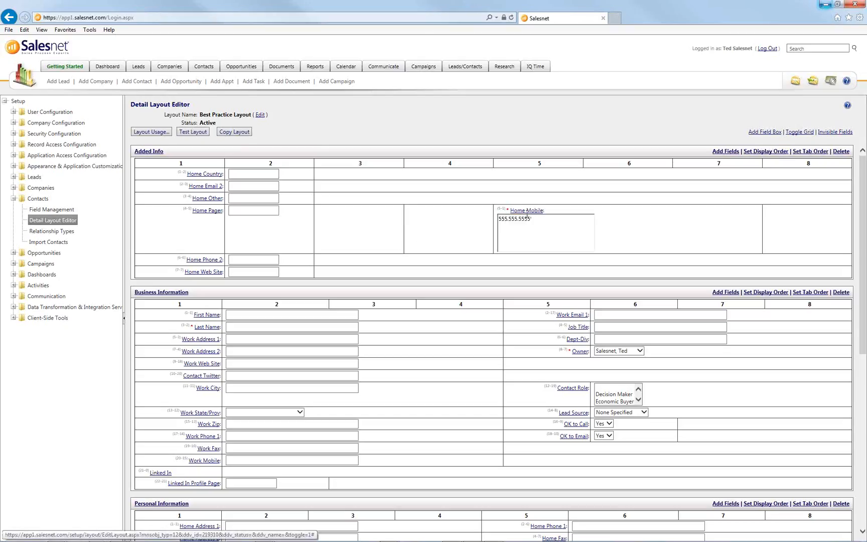
pyautogui.moveTo(528, 217)
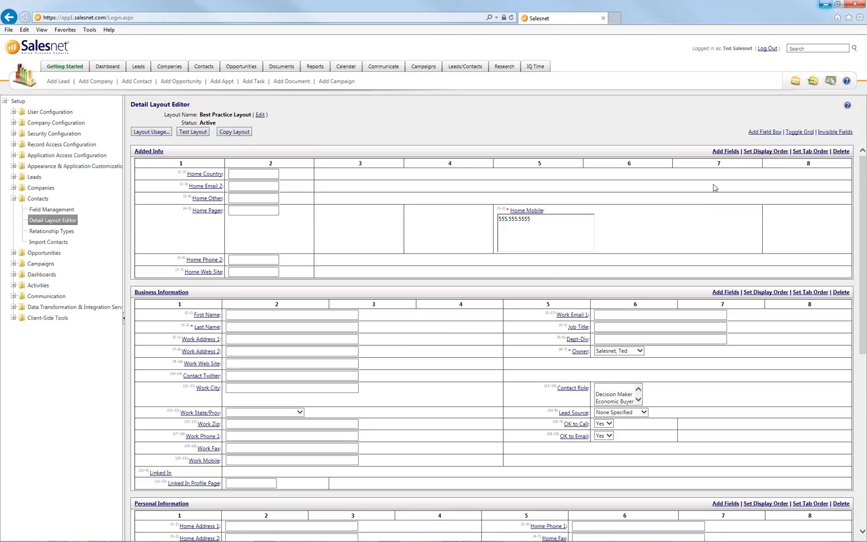
# - In the display order of the Added Info box, move Home Web Site up to directly after Home Country
pyautogui.click(766, 152)
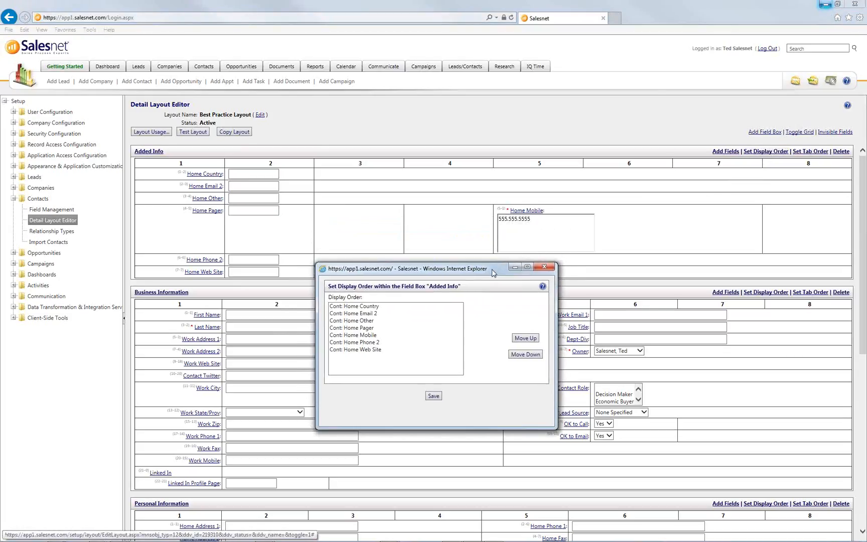
pyautogui.click(414, 350)
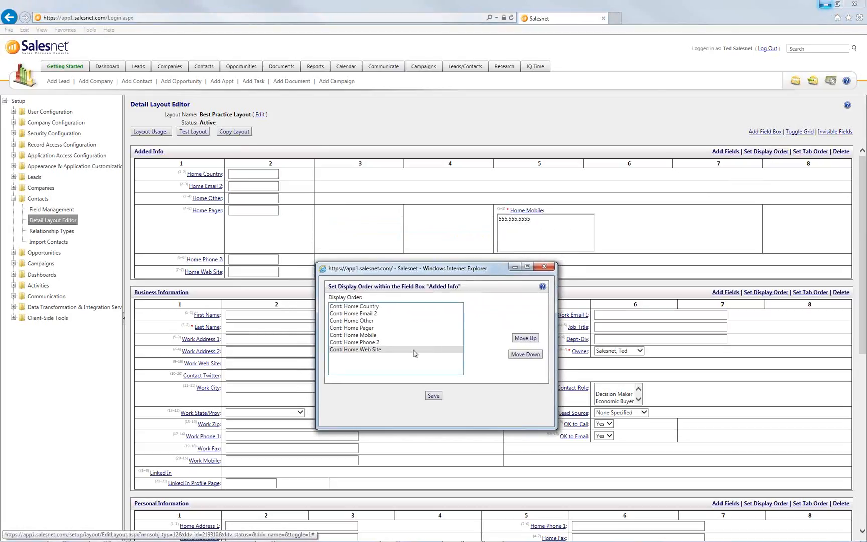
pyautogui.click(525, 339)
pyautogui.click(526, 339)
pyautogui.click(528, 339)
pyautogui.click(528, 339)
pyautogui.click(527, 339)
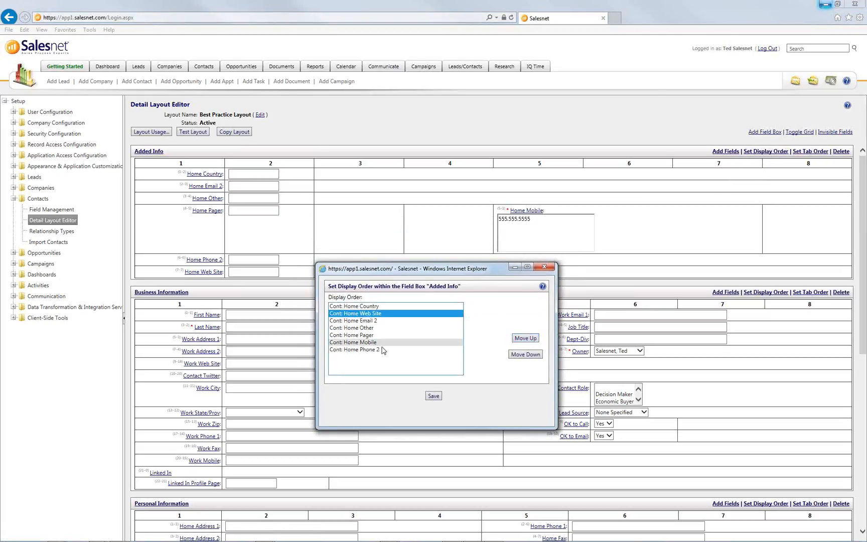
# - Move Home Phone 2 up to directly after Home Web Site in the Added Info display order
pyautogui.click(383, 349)
pyautogui.click(525, 338)
pyautogui.click(525, 337)
pyautogui.click(525, 338)
pyautogui.click(525, 337)
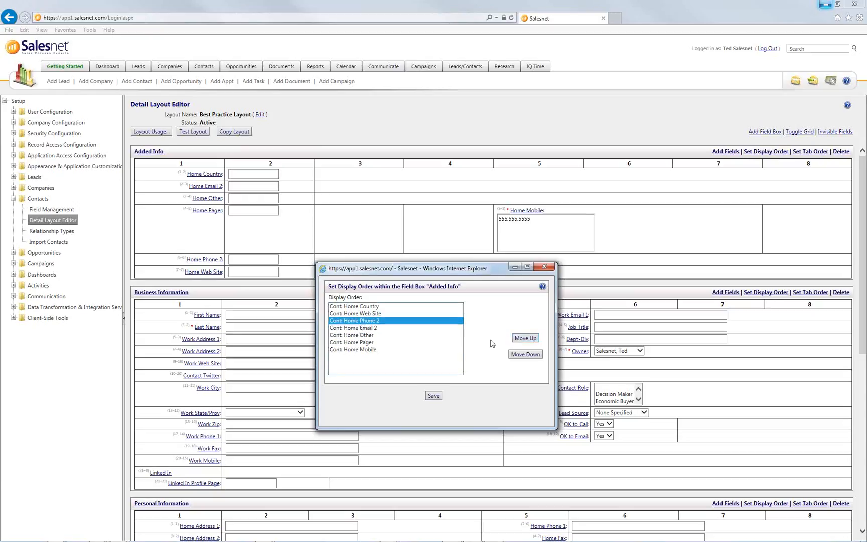
# - Move Home Pager up to directly after Home Web Site in the Added Info display order
pyautogui.click(396, 342)
pyautogui.click(525, 339)
pyautogui.click(525, 339)
pyautogui.click(524, 338)
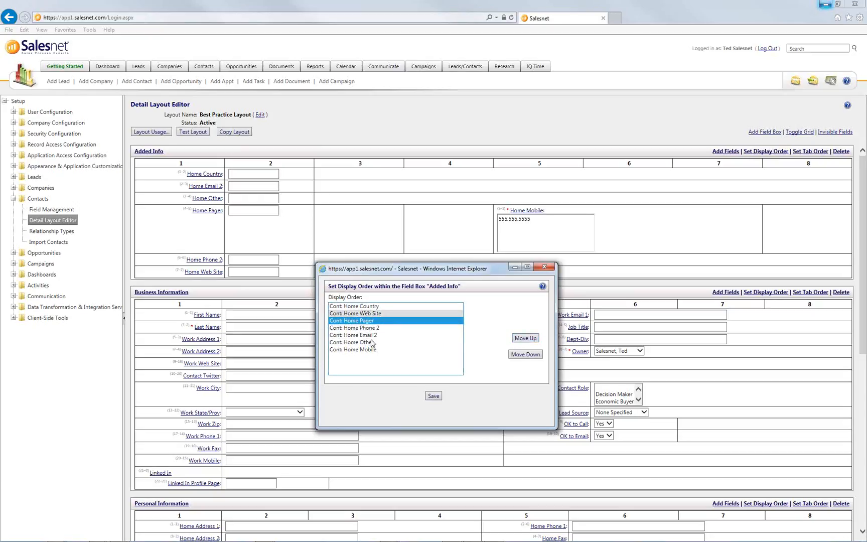
# - Save the Added Info display order and turn off displaying Home Email 2 on a new line
pyautogui.click(433, 396)
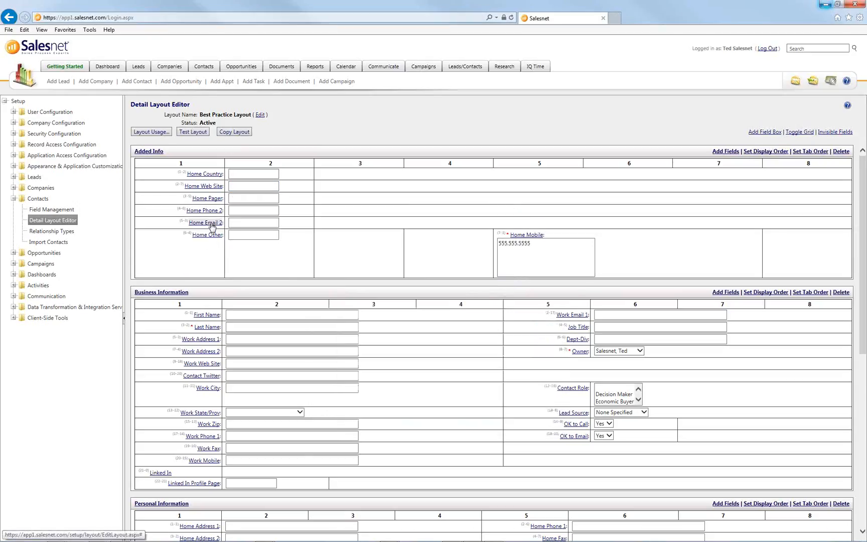
pyautogui.click(211, 224)
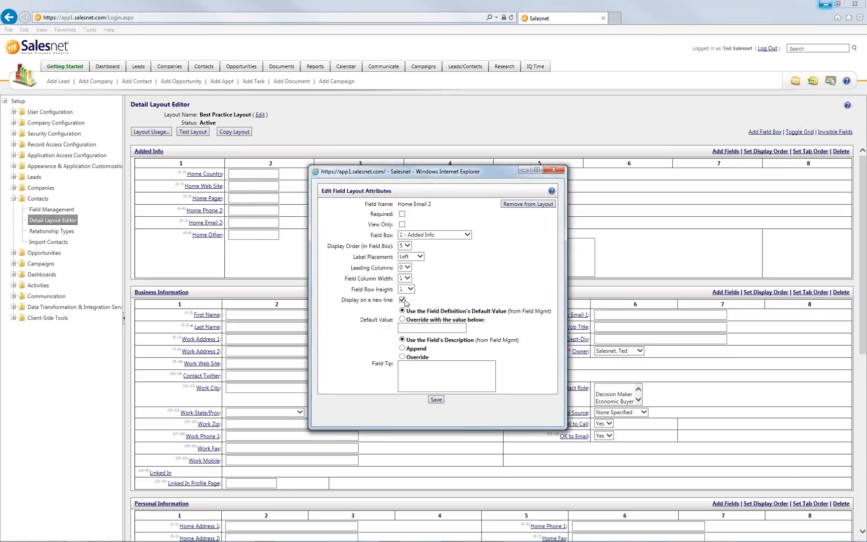
pyautogui.click(436, 399)
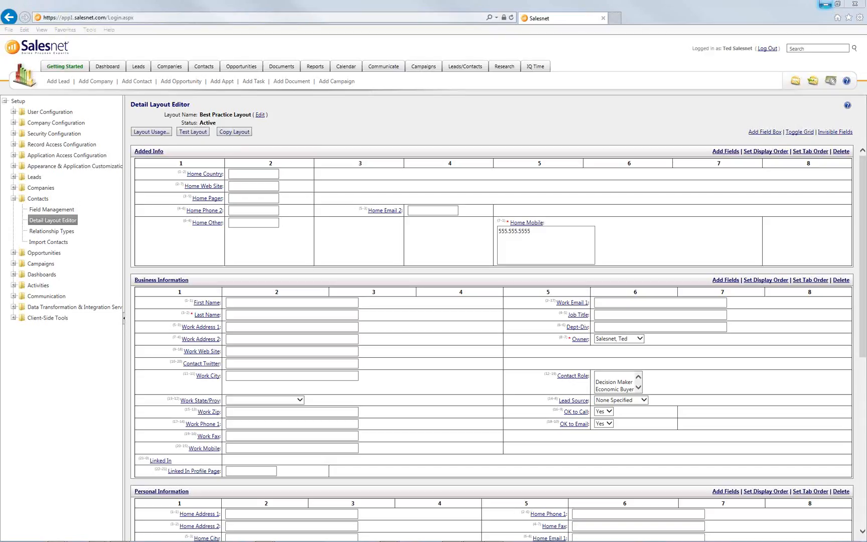
# - Rename the Added Info field box to "Added Info enter phone as xxxx.xxx.xxxx"
pyautogui.click(158, 152)
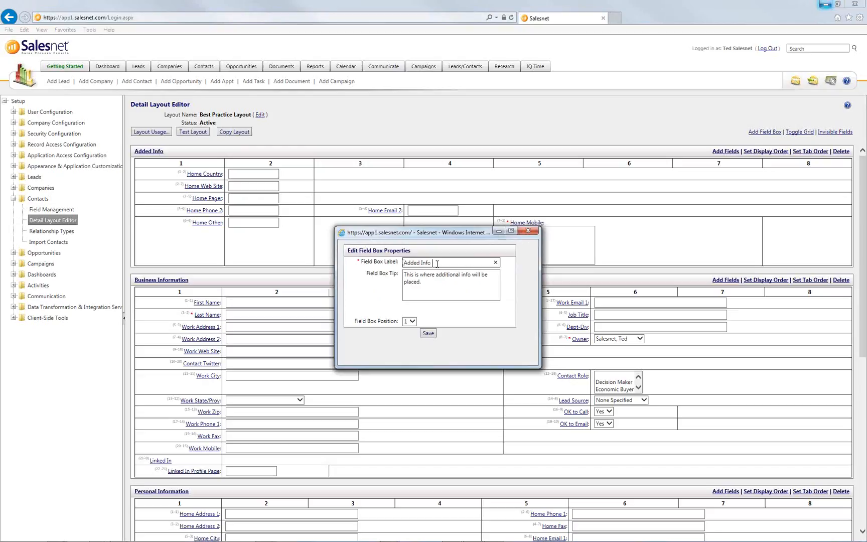
pyautogui.press('BackSpace')
pyautogui.press('BackSpace')
pyautogui.press('BackSpace')
pyautogui.press('BackSpace')
pyautogui.press('BackSpace')
pyautogui.press('BackSpace')
pyautogui.press('BackSpace')
pyautogui.write('enter phone as xxxx')
pyautogui.click(486, 265)
pyautogui.write('xx.xxxx')
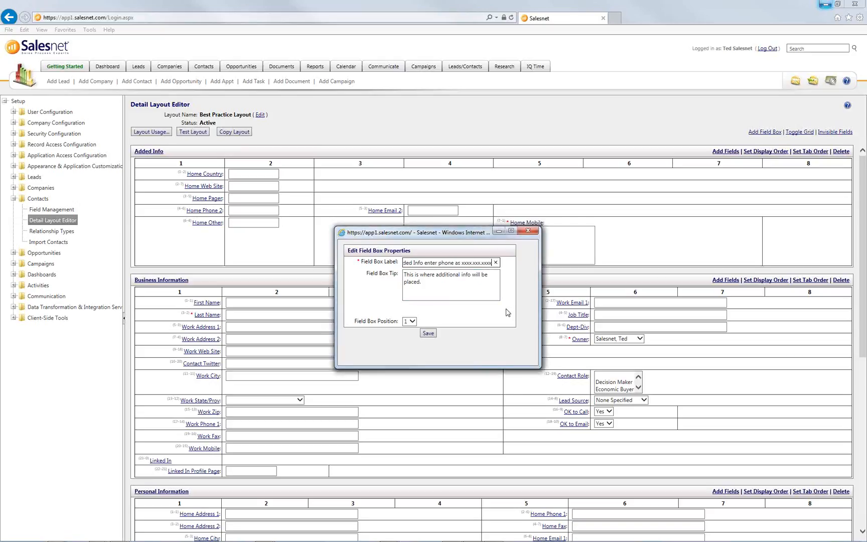
pyautogui.click(427, 333)
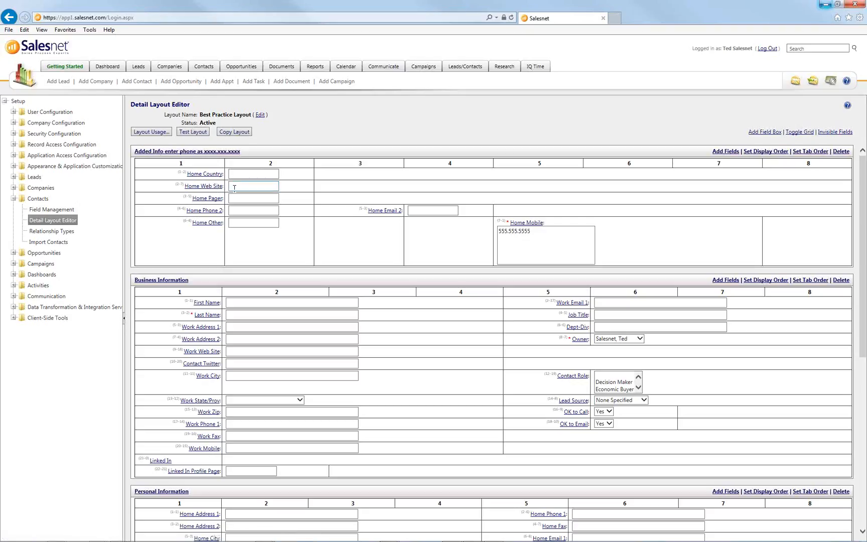
pyautogui.moveTo(240, 152); pyautogui.dragTo(136, 152)
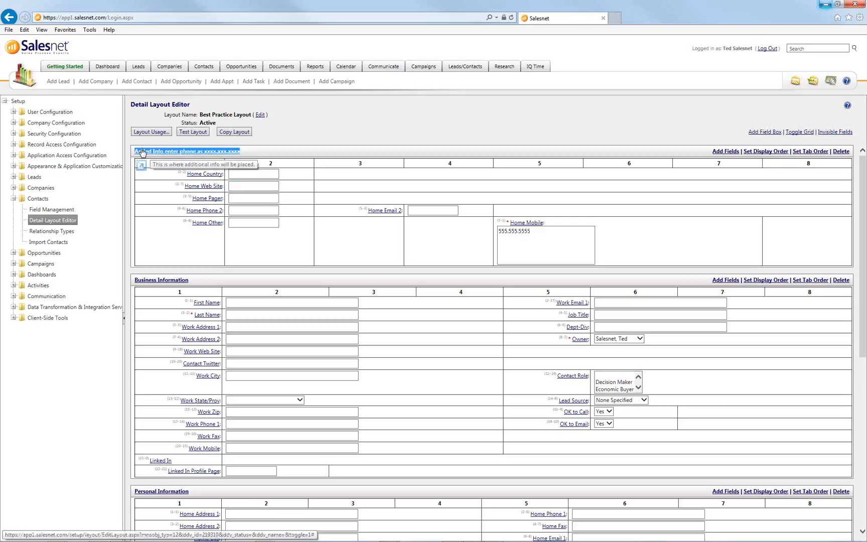
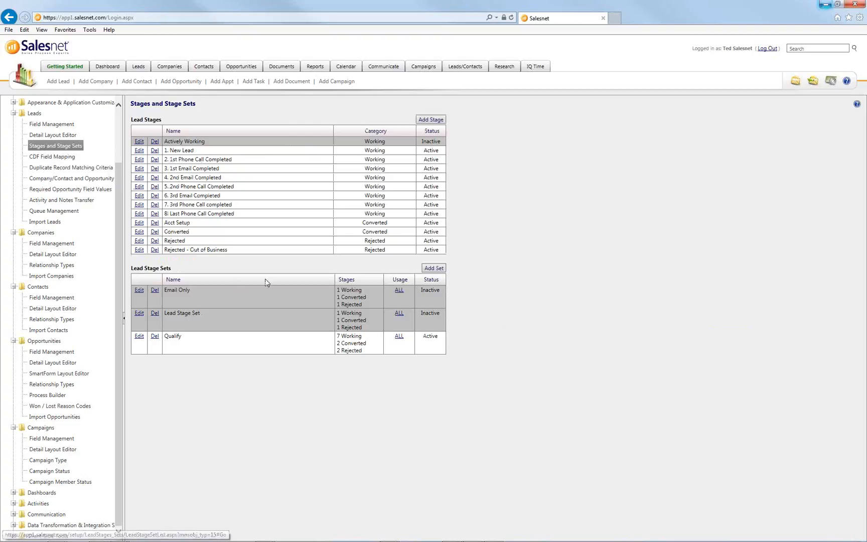
# - Examine the lead stages in the Working, Converted and Rejected categories
pyautogui.moveTo(170, 150); pyautogui.dragTo(395, 215)
pyautogui.click(297, 246)
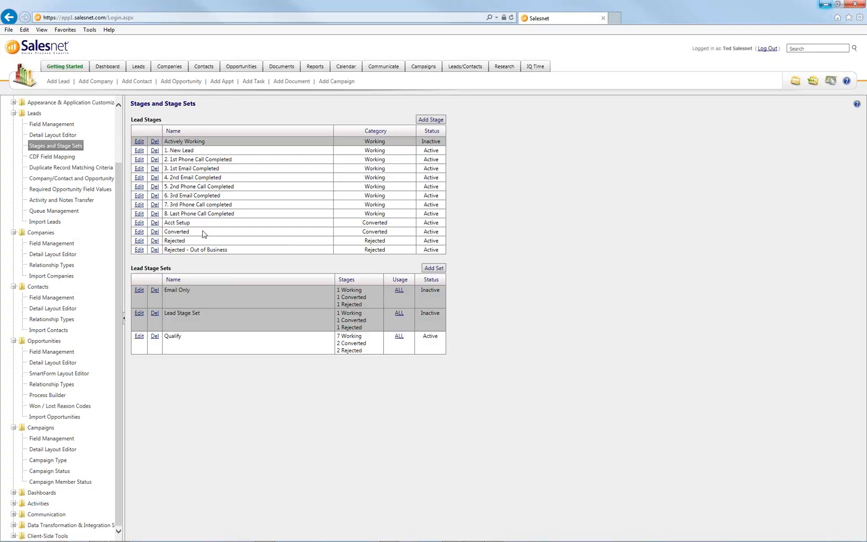
pyautogui.moveTo(166, 223); pyautogui.dragTo(388, 231)
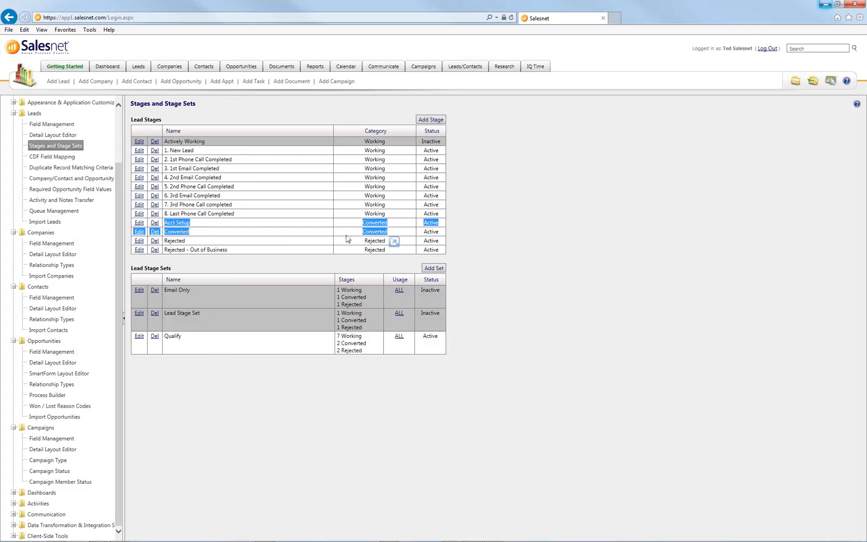
pyautogui.click(290, 241)
pyautogui.moveTo(170, 238); pyautogui.dragTo(384, 250)
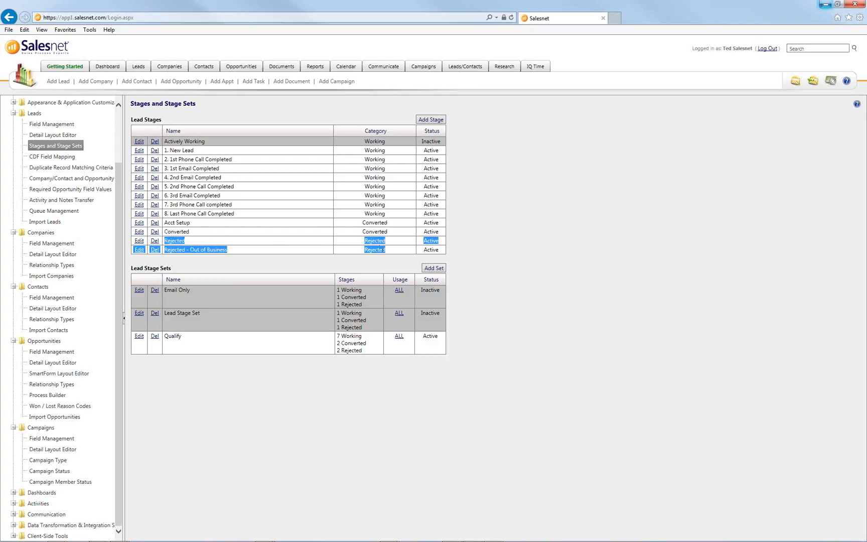
pyautogui.click(327, 255)
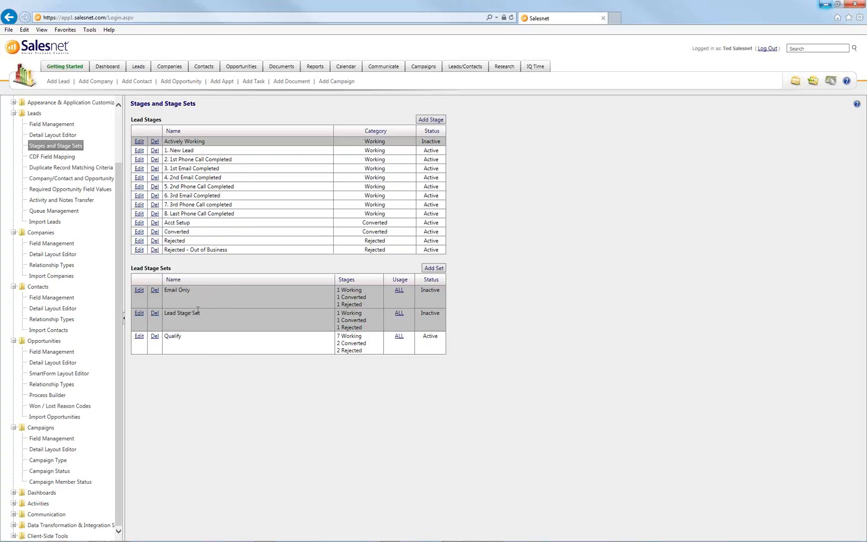
# - Review the Qualify lead stage set, including its available stages, assigned stages and default, without changing it
pyautogui.moveTo(183, 336); pyautogui.dragTo(164, 340)
pyautogui.click(266, 348)
pyautogui.moveTo(336, 339); pyautogui.dragTo(368, 350)
pyautogui.click(378, 348)
pyautogui.click(298, 346)
pyautogui.click(140, 336)
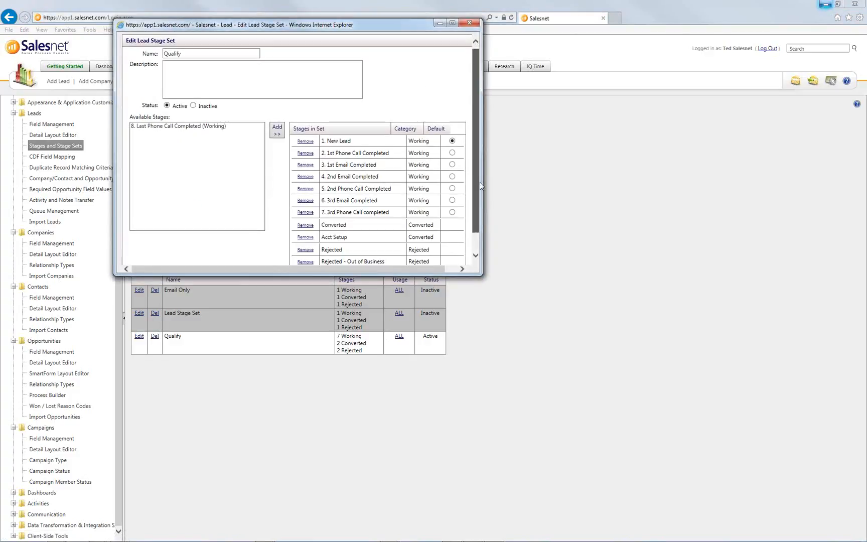
pyautogui.scroll(-2, 480, 186)
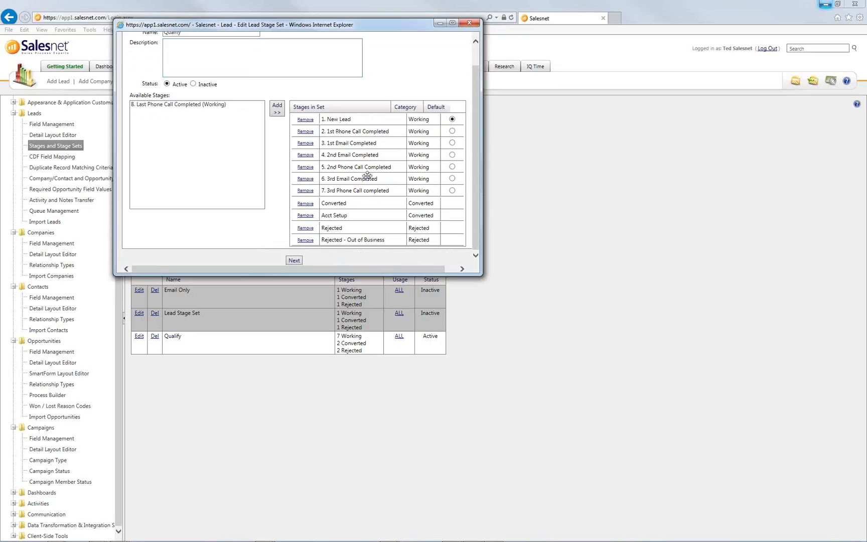
pyautogui.click(470, 23)
# - Open the leads list and view the options of the Stage Category filter
pyautogui.click(140, 69)
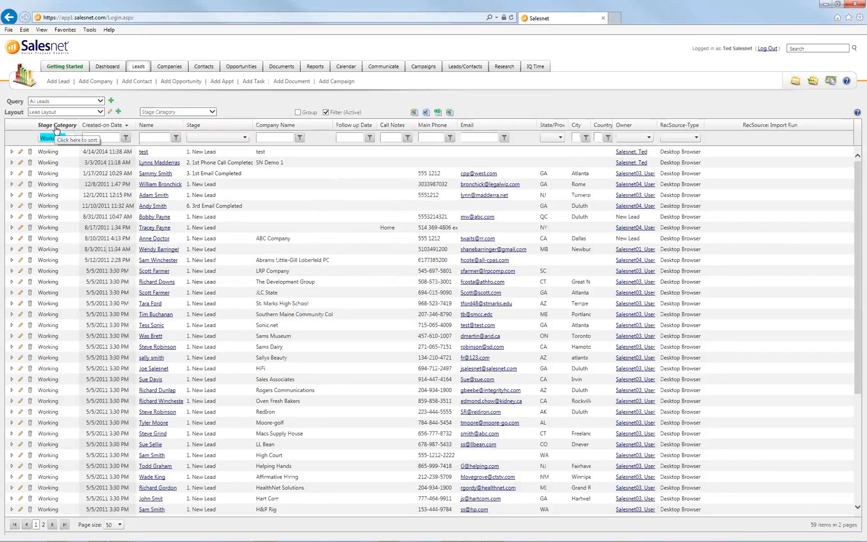
pyautogui.click(71, 138)
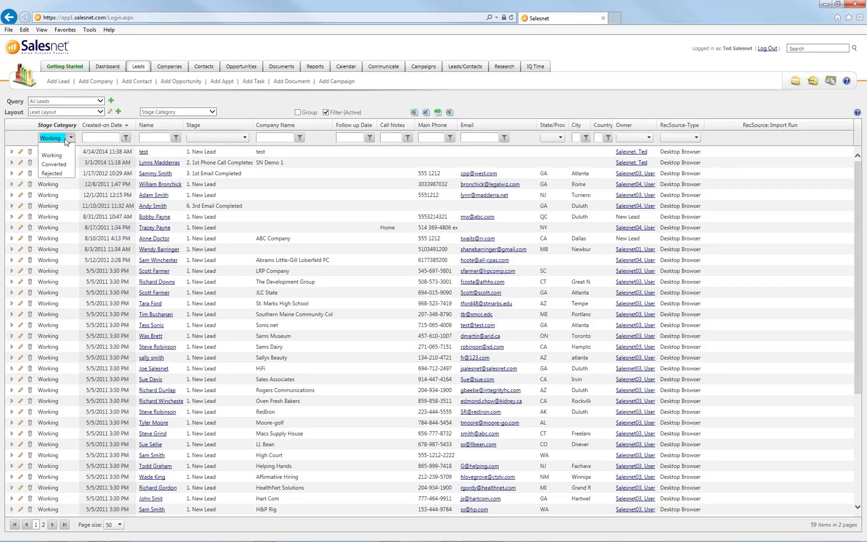
pyautogui.click(149, 104)
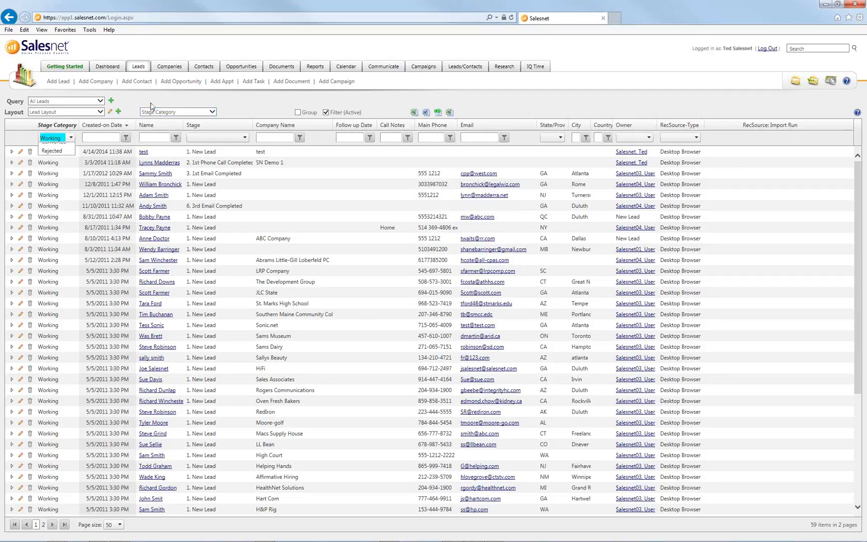
# - Set the stage of the lead named test to "5. 2nd Phone Call Completed" and save the lead
pyautogui.click(21, 152)
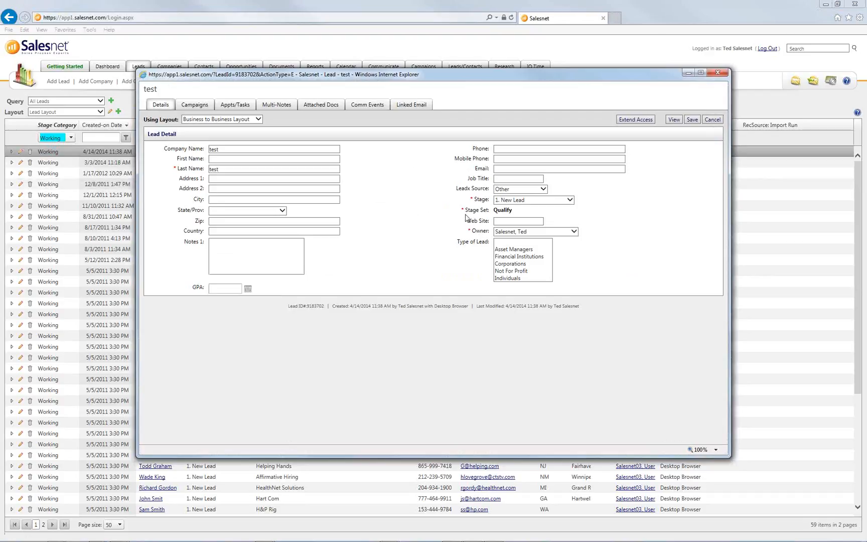
pyautogui.moveTo(465, 209); pyautogui.dragTo(511, 212)
pyautogui.click(519, 214)
pyautogui.click(570, 200)
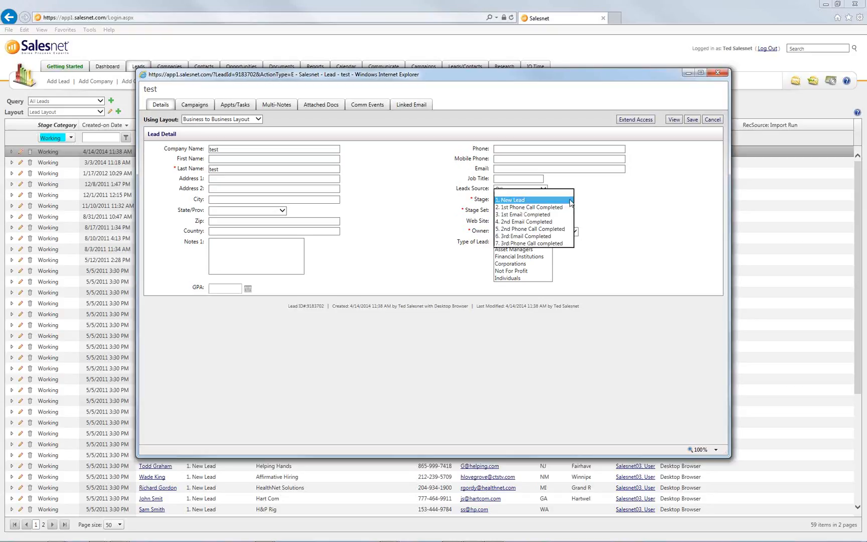
pyautogui.click(553, 230)
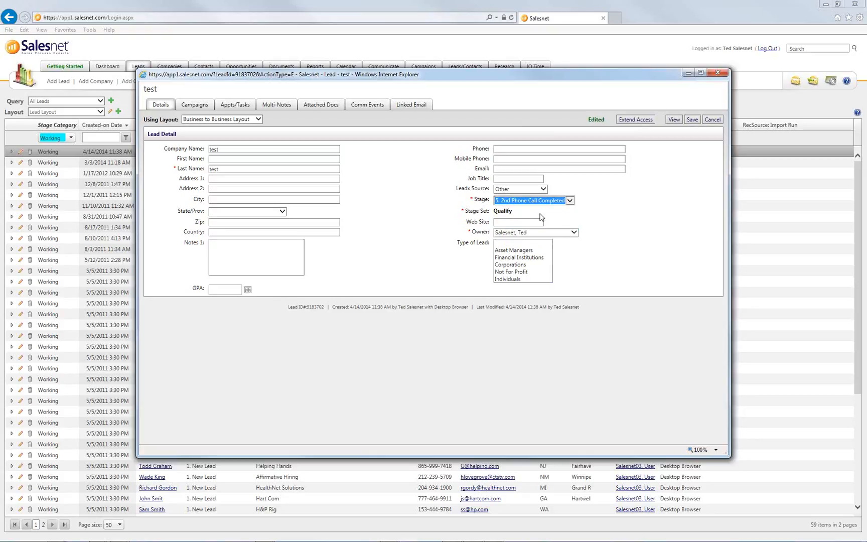
pyautogui.click(570, 200)
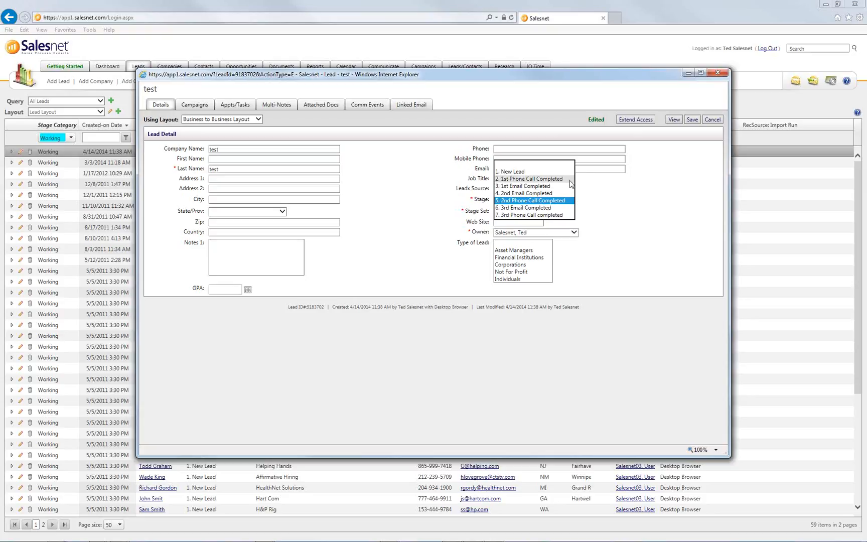
pyautogui.click(596, 196)
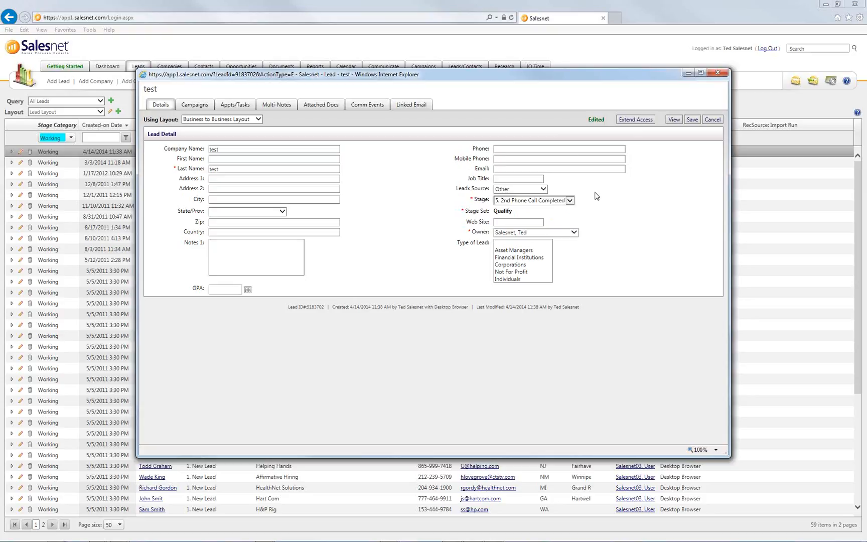
pyautogui.click(568, 203)
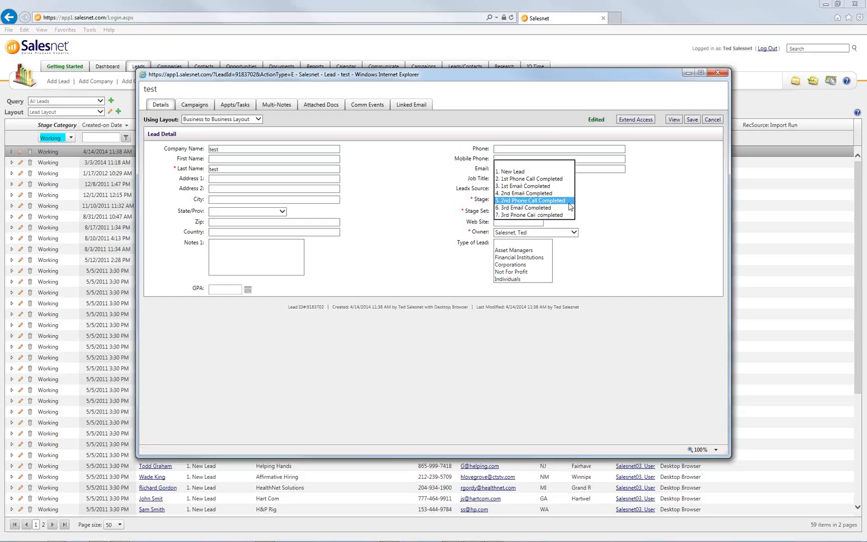
pyautogui.click(625, 195)
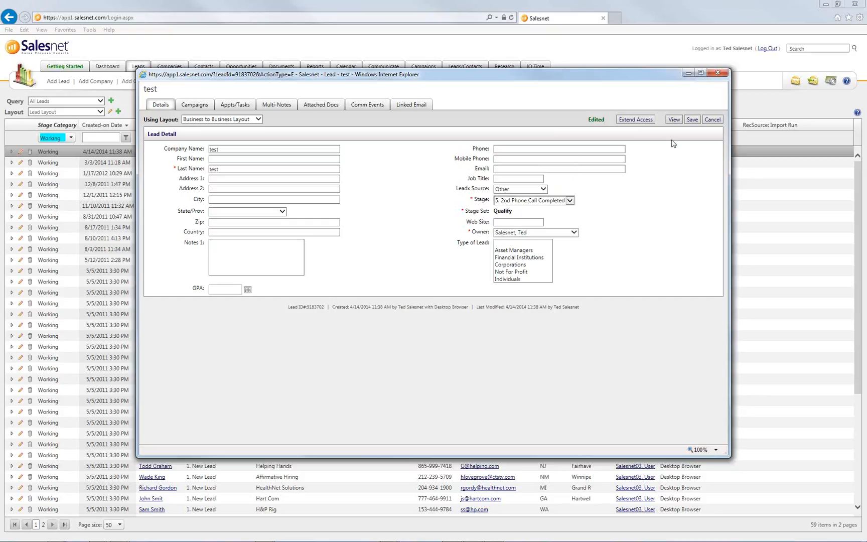
pyautogui.click(694, 122)
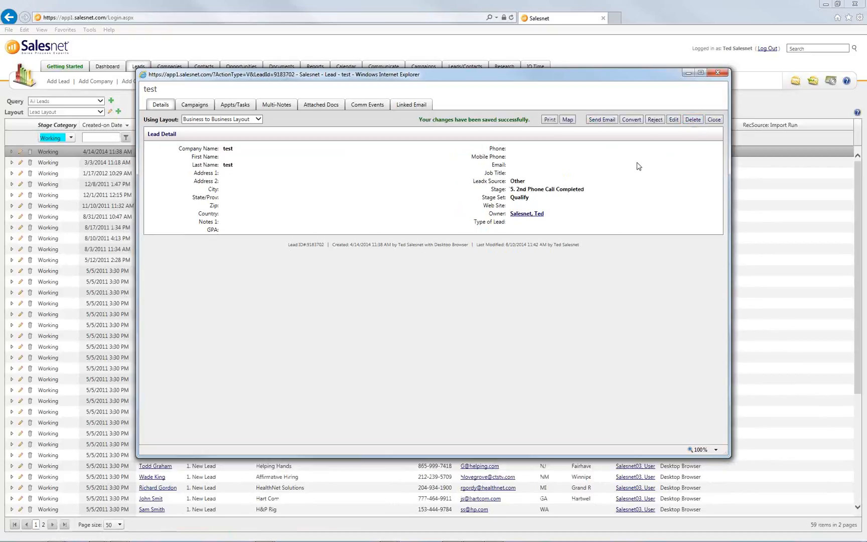
# - Fill in a rejection of the test lead with the stage "Rejected - Out of Business" and a sample note, and cancel it
pyautogui.click(656, 125)
pyautogui.click(442, 285)
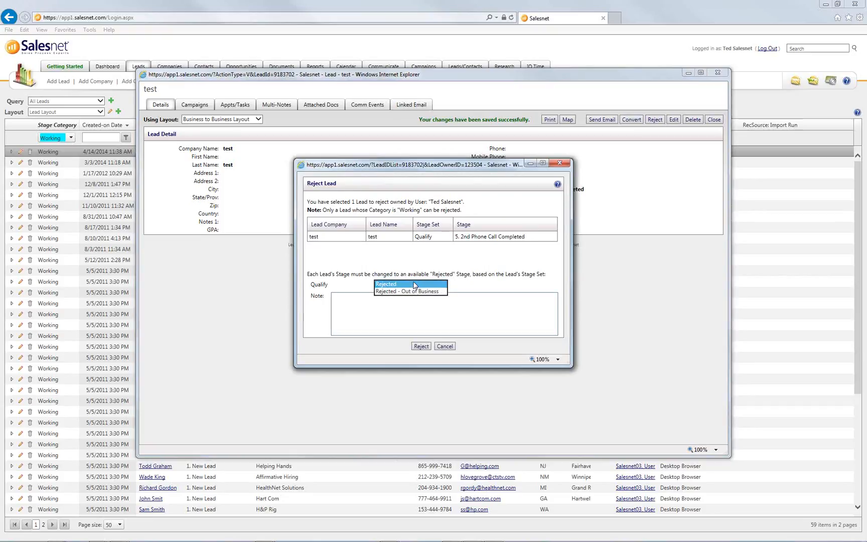
pyautogui.click(420, 291)
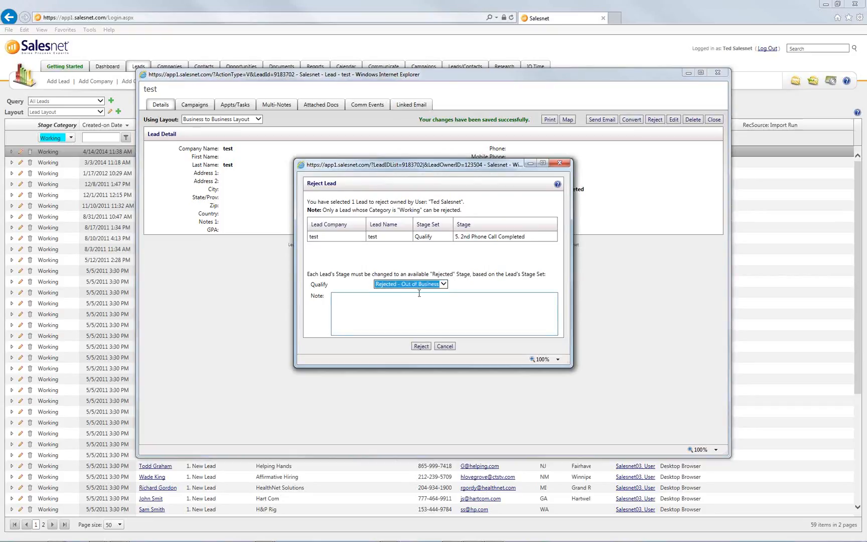
pyautogui.click(417, 302)
pyautogui.write('fgdfgfdgfdgfdg')
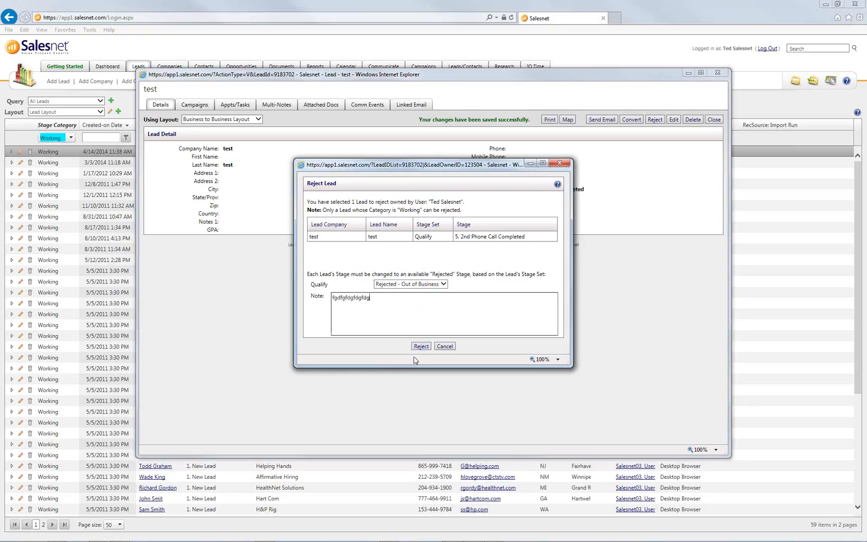
pyautogui.click(444, 347)
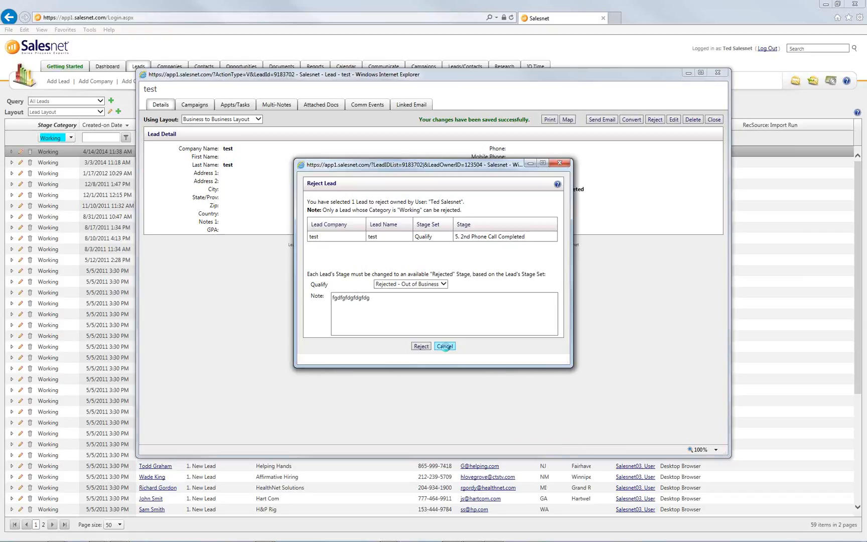
# - Start converting the test lead, review the matching records, and choose to create a new company with a new contact
pyautogui.click(631, 119)
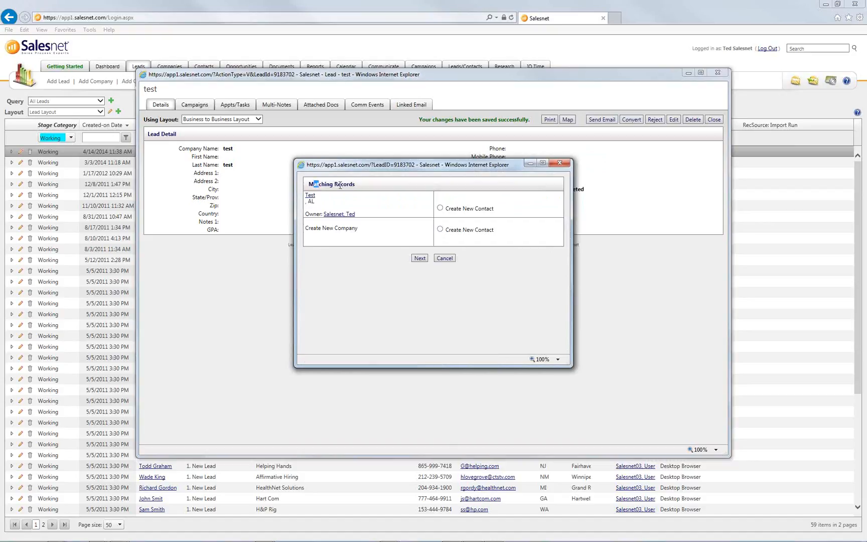
pyautogui.moveTo(340, 186); pyautogui.dragTo(357, 186)
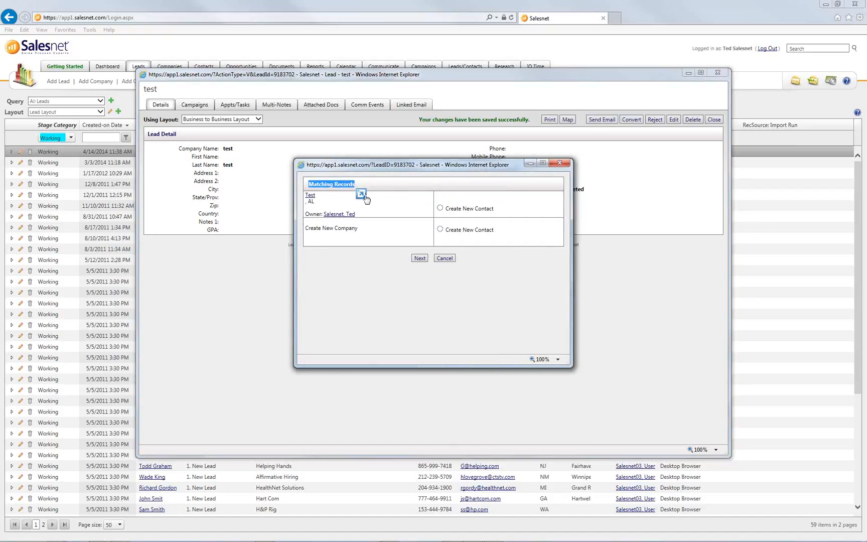
pyautogui.click(369, 204)
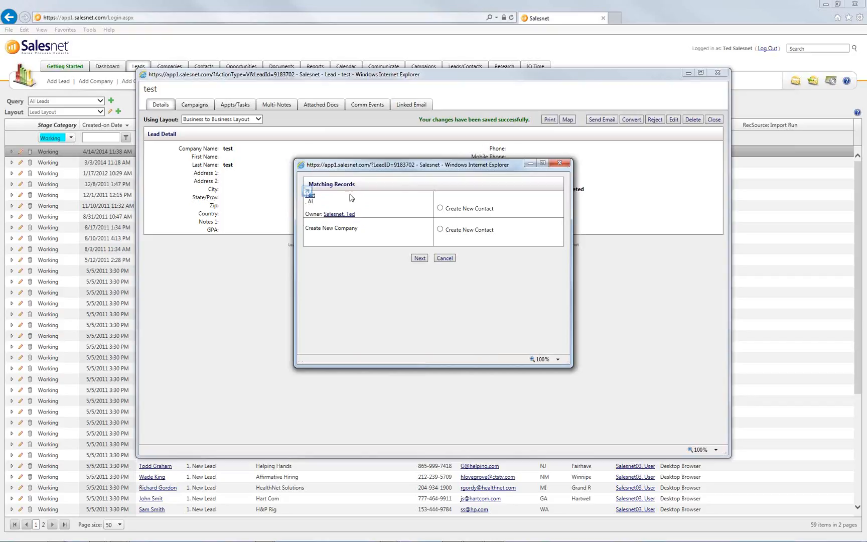
pyautogui.click(440, 208)
pyautogui.moveTo(308, 229); pyautogui.dragTo(358, 230)
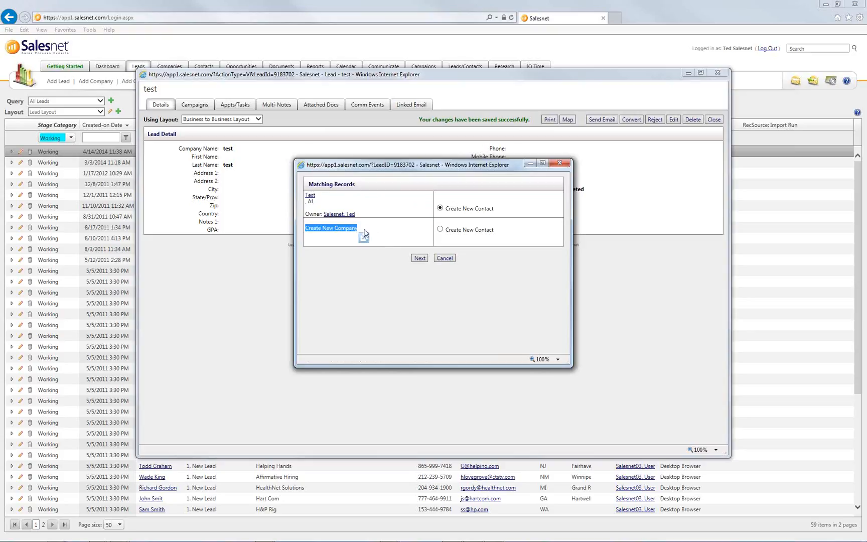
pyautogui.click(440, 229)
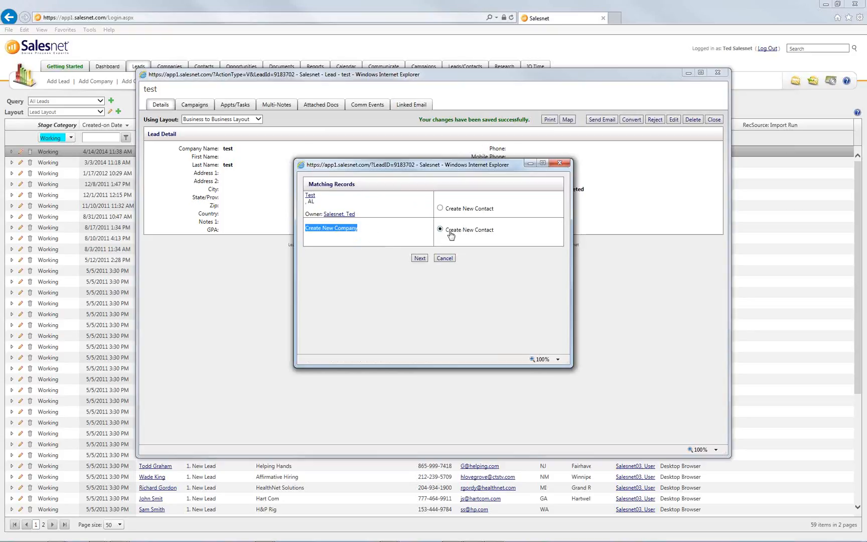
pyautogui.click(519, 235)
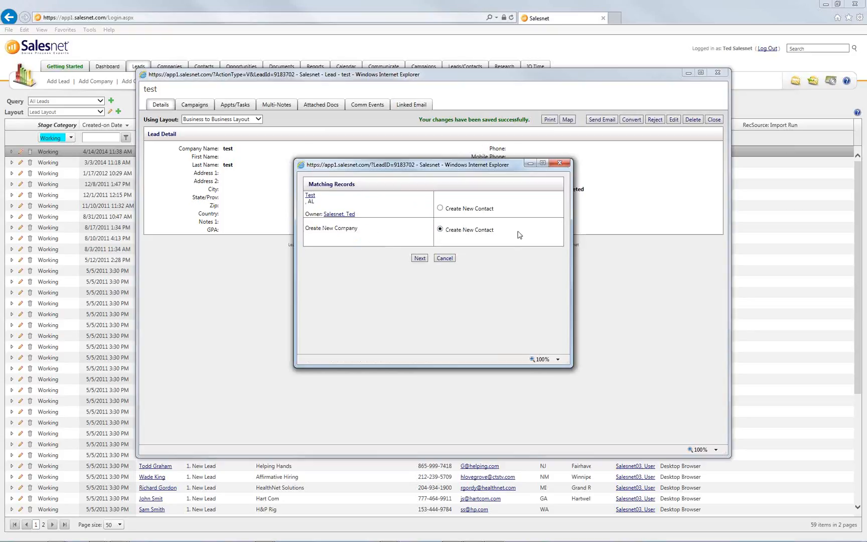
# - Continue to the test lead's conversion form, view the Lead Converted Stage options, and cancel the conversion
pyautogui.click(421, 258)
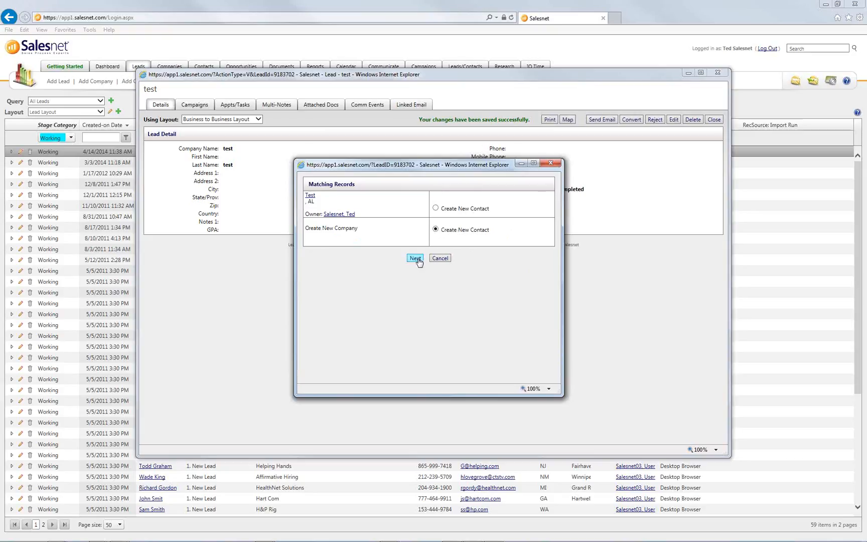
pyautogui.moveTo(466, 395); pyautogui.dragTo(467, 493)
pyautogui.click(412, 226)
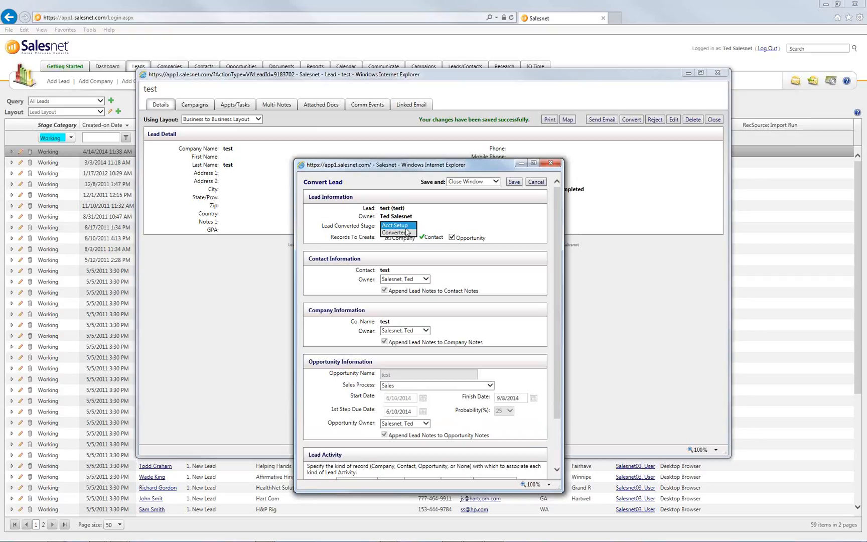
pyautogui.click(412, 227)
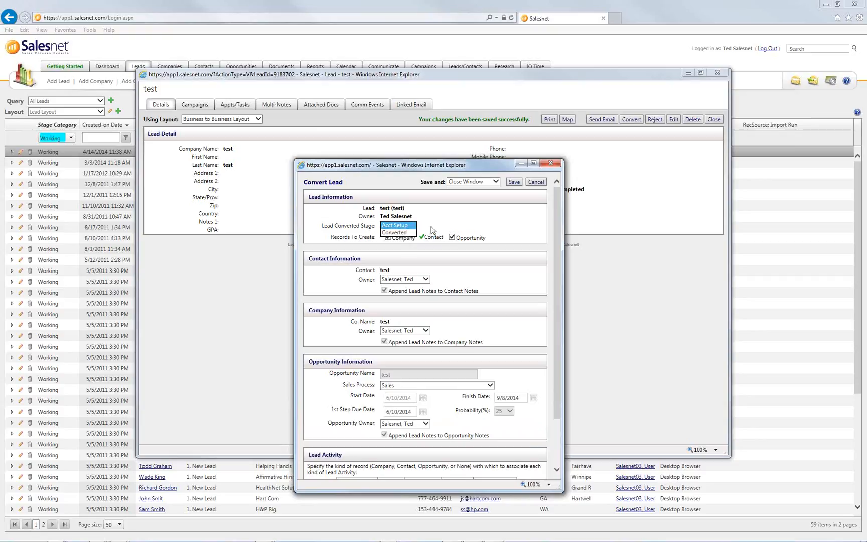
pyautogui.click(536, 183)
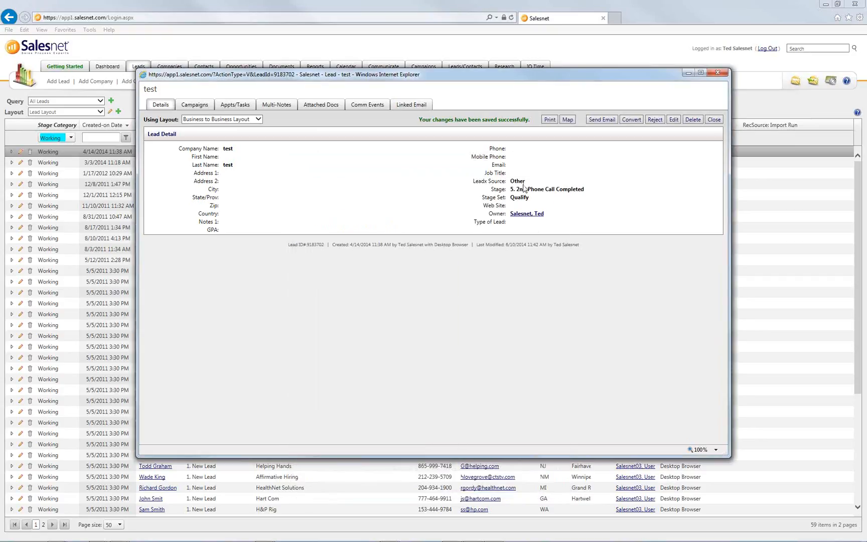
# - Open the test lead for editing, view its available Stage options, return to its read-only view, and close the lead
pyautogui.click(674, 121)
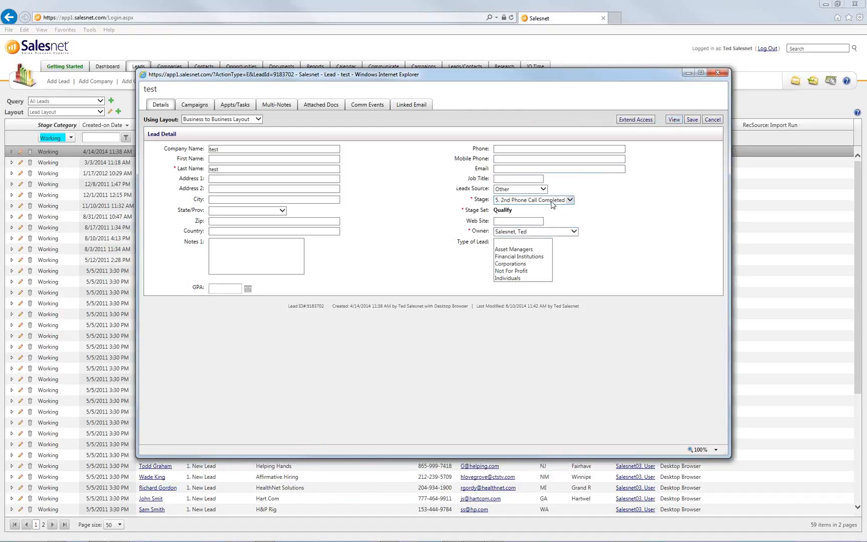
pyautogui.click(551, 201)
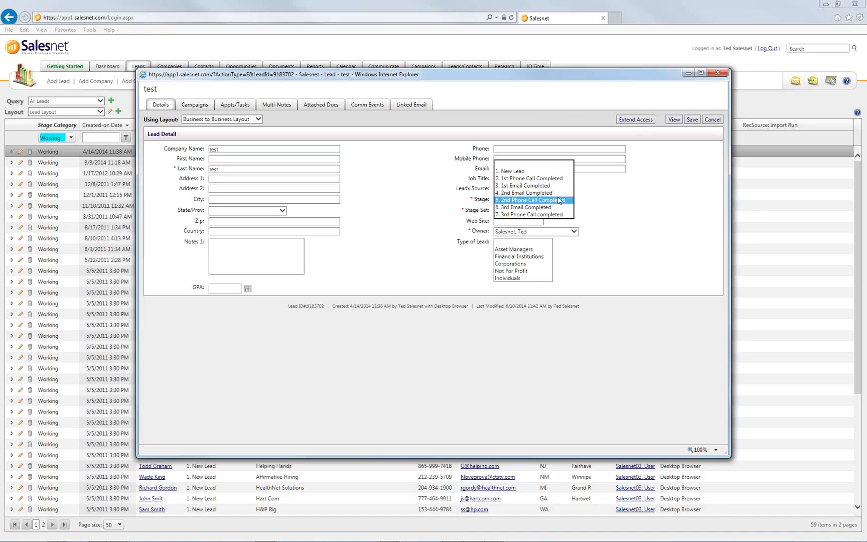
pyautogui.click(680, 180)
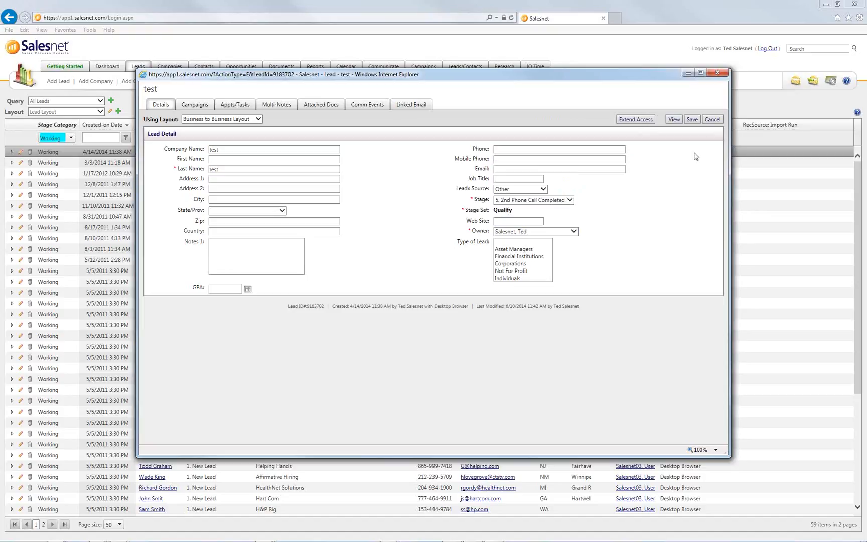
pyautogui.click(675, 119)
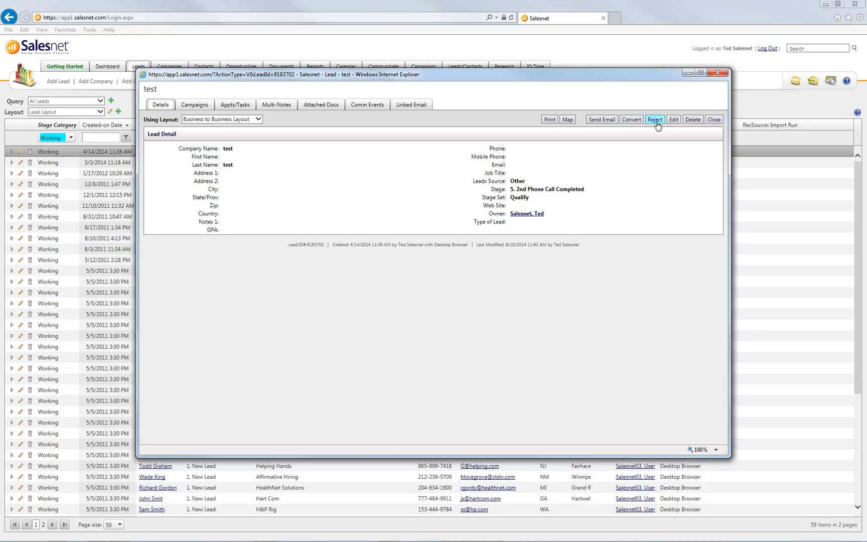
pyautogui.click(720, 73)
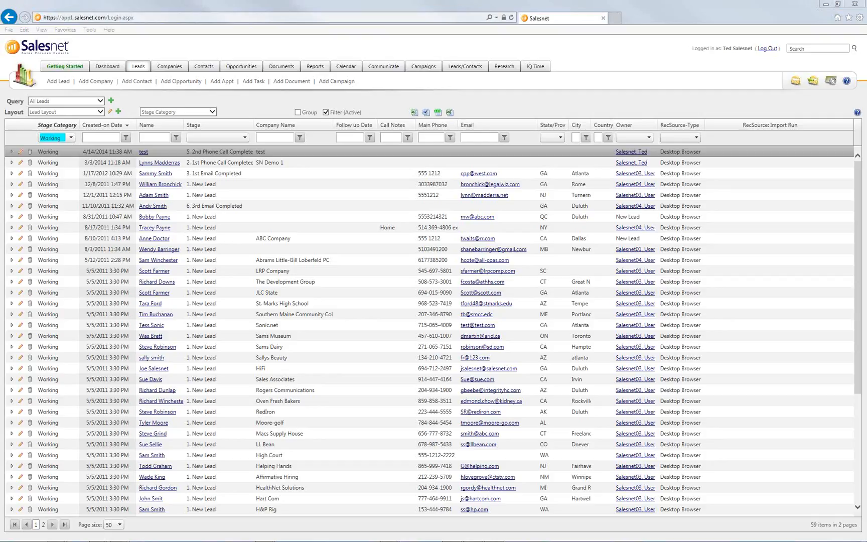
# - Leave the leads list and switch to the presentation slide on Lead Stages and Lead Stage Sets
pyautogui.click(830, 82)
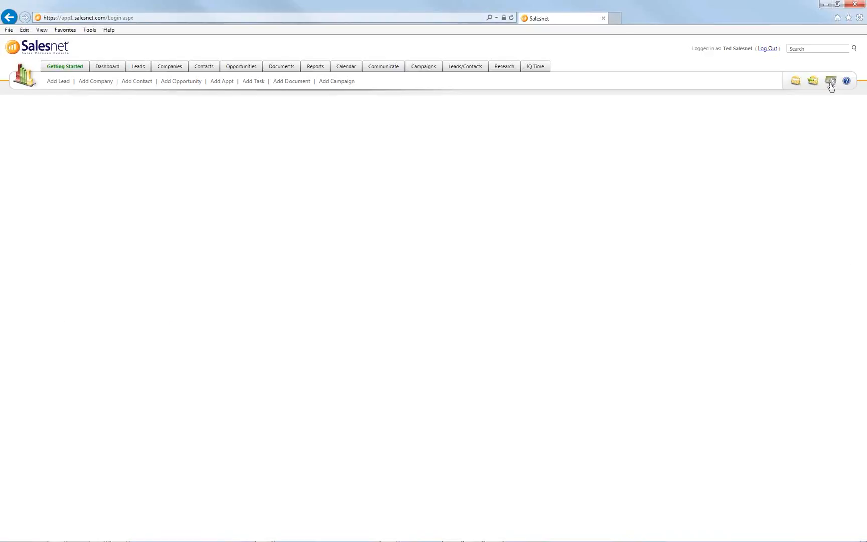
pyautogui.hotkey('alt', 'Tab')
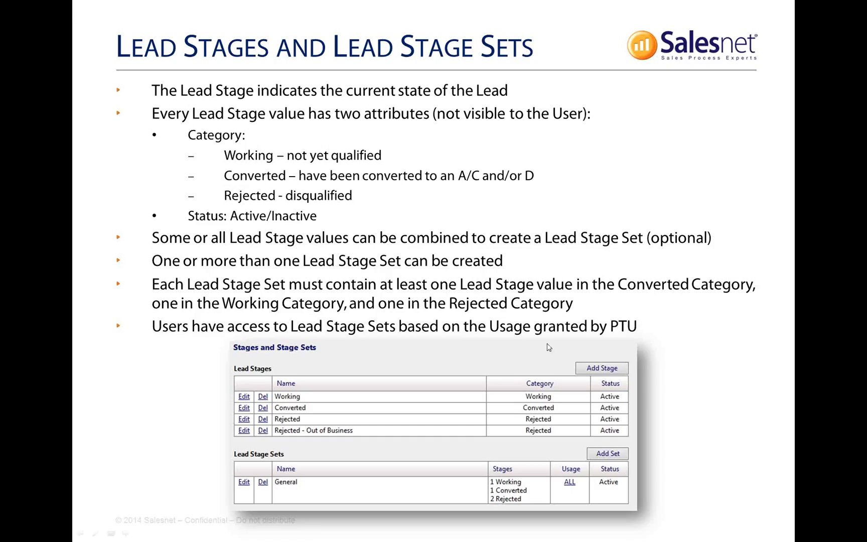
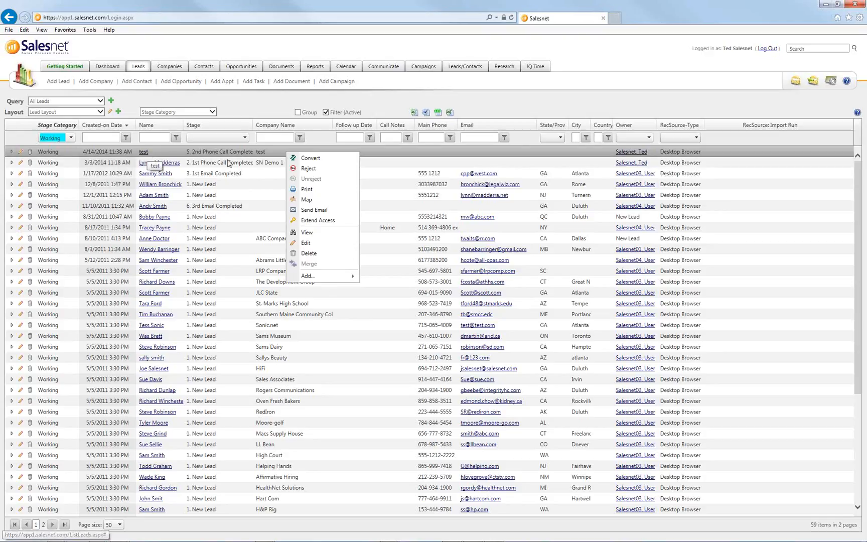
# - Convert the test lead from the leads list, choosing to create a new company with a new contact
pyautogui.click(315, 160)
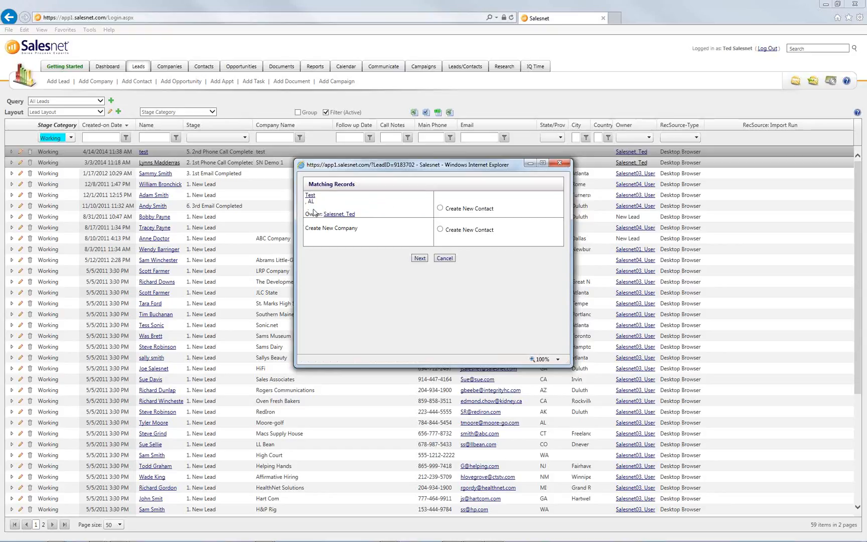
pyautogui.click(440, 208)
pyautogui.moveTo(304, 230); pyautogui.dragTo(357, 230)
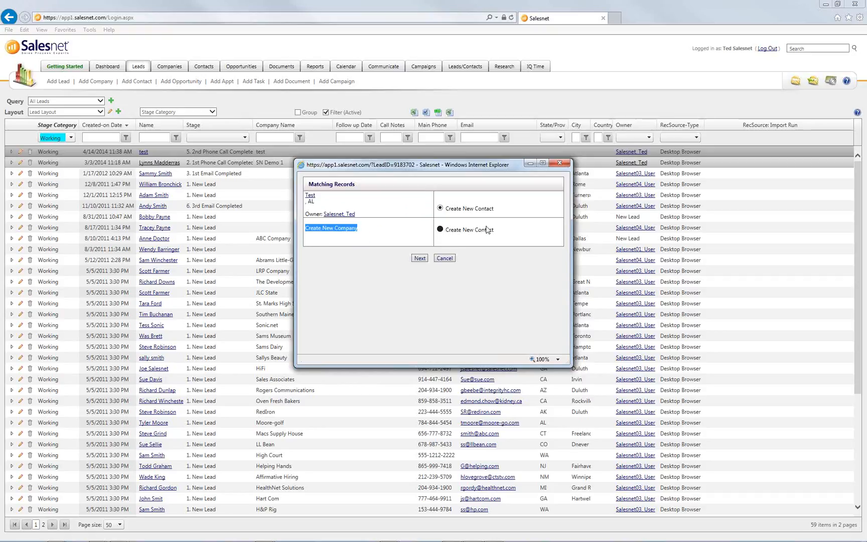
pyautogui.click(468, 232)
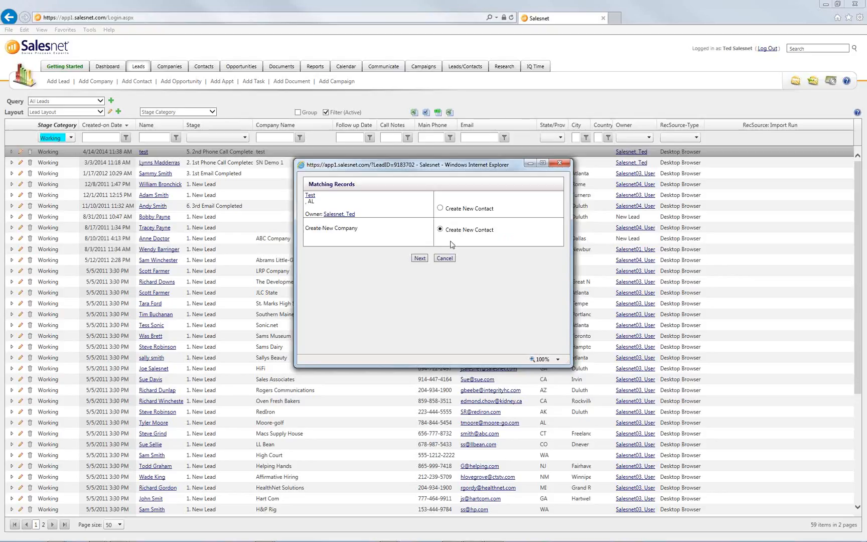
pyautogui.click(420, 258)
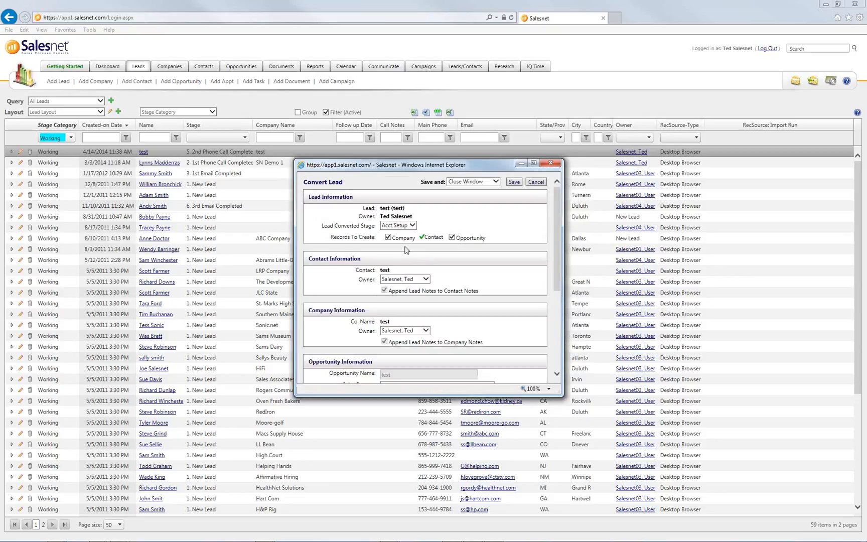
# - Enlarge and reposition the Convert Lead window to show the whole form, and review the Records To Create options
pyautogui.moveTo(504, 396); pyautogui.dragTo(521, 511)
pyautogui.moveTo(469, 164); pyautogui.dragTo(448, 61)
pyautogui.moveTo(506, 408); pyautogui.dragTo(510, 456)
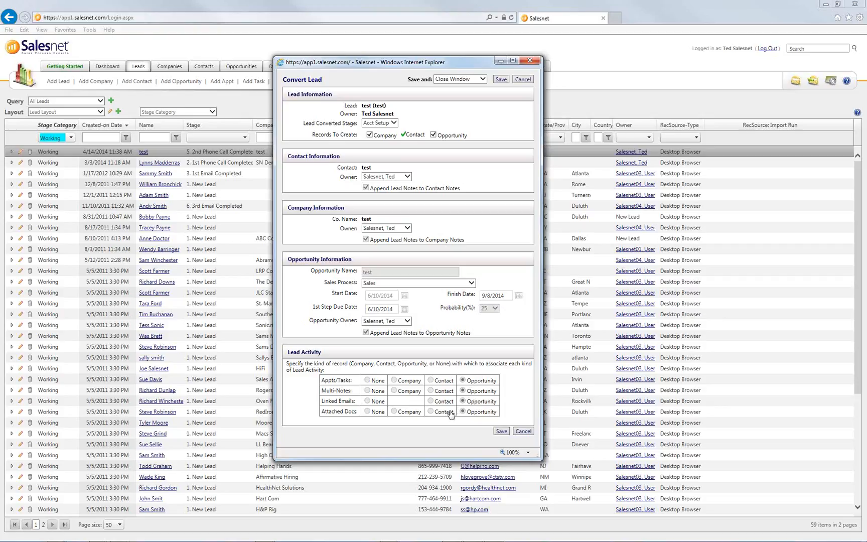
pyautogui.moveTo(360, 135); pyautogui.dragTo(465, 136)
pyautogui.click(487, 134)
# - Try the Lead Converted Stage "Converted" and set it back to "Acct Setup"
pyautogui.click(392, 124)
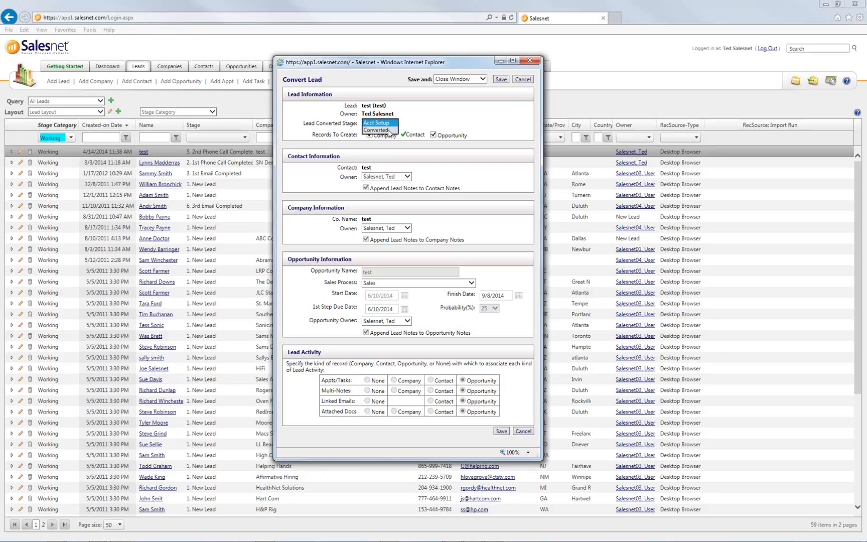
pyautogui.click(389, 131)
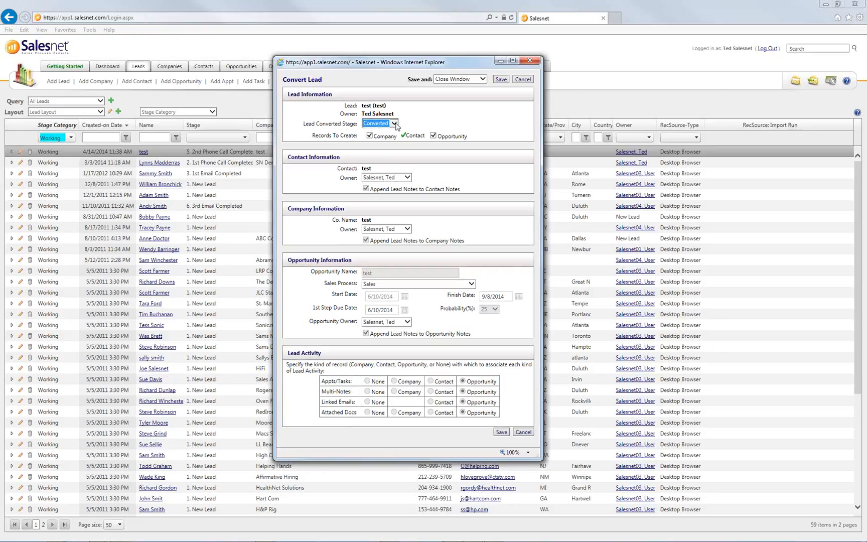
pyautogui.click(395, 124)
pyautogui.click(390, 117)
# - Set the new company's owner to "Salesnet01, User" and the opportunity owner to "Salesnet03, User"
pyautogui.click(421, 171)
pyautogui.click(407, 177)
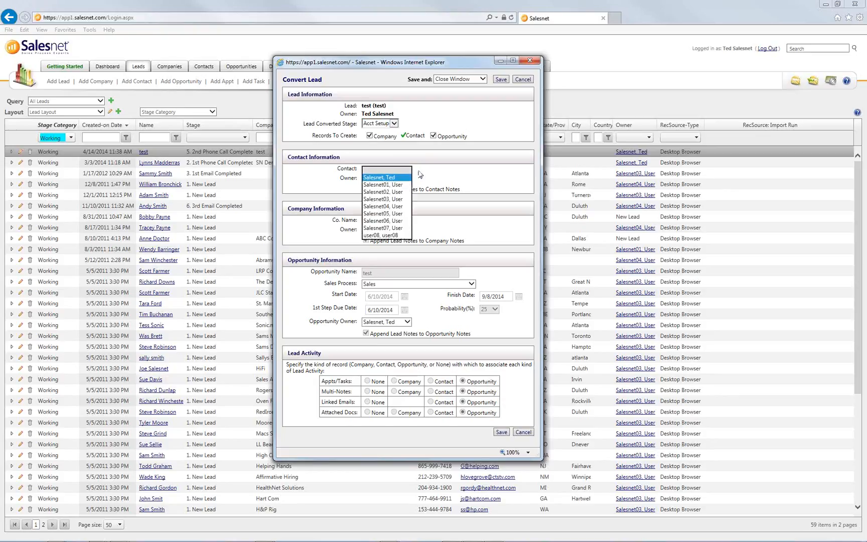
pyautogui.click(405, 178)
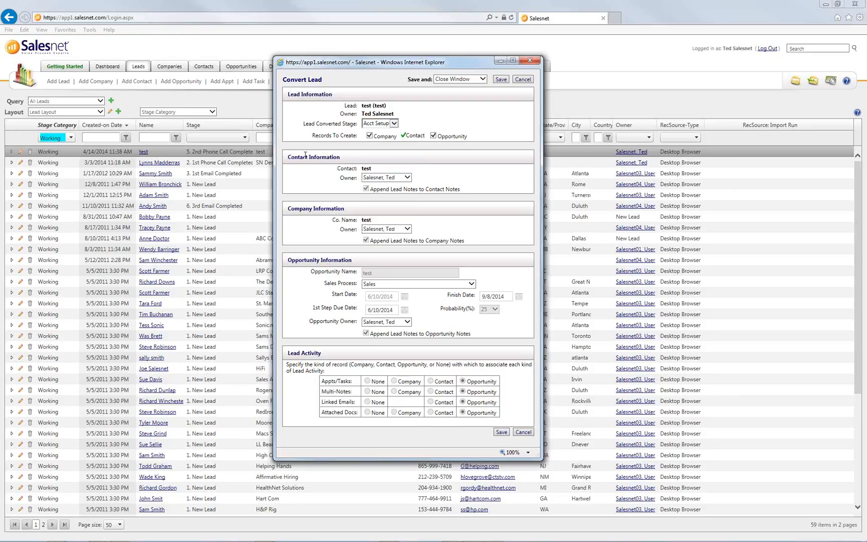
pyautogui.click(408, 229)
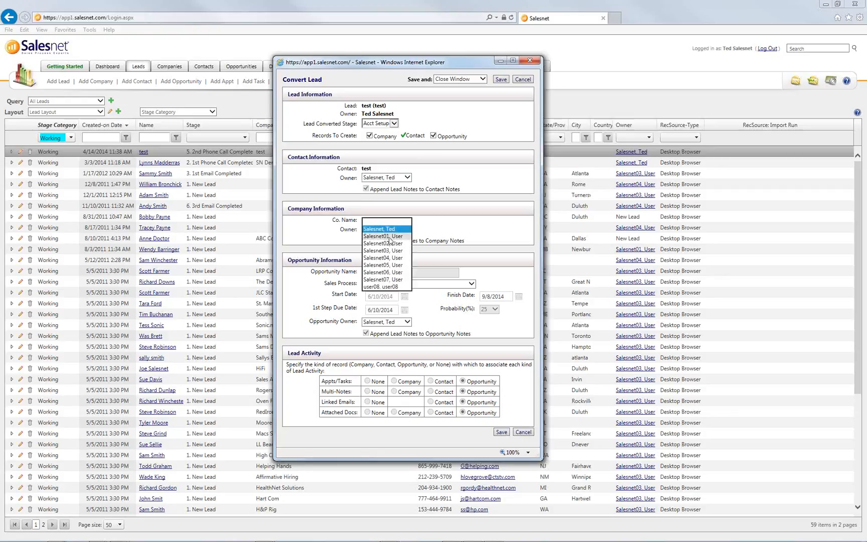
pyautogui.click(390, 237)
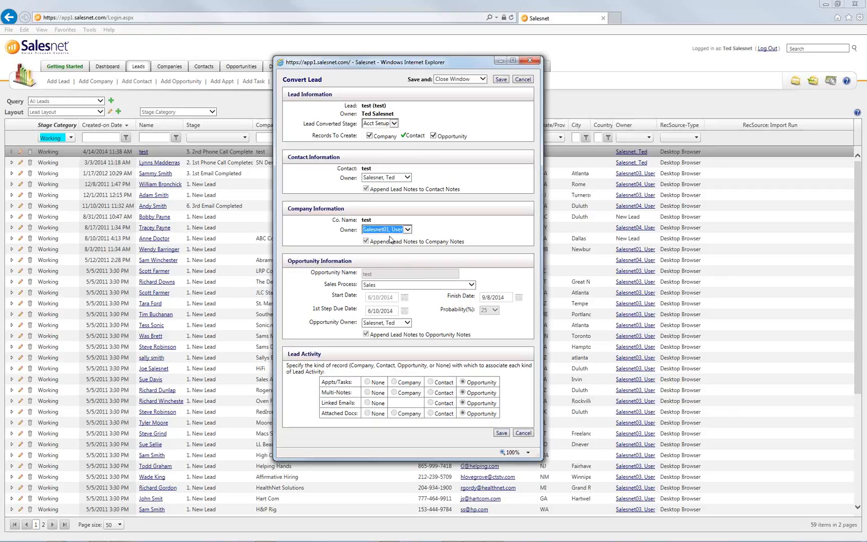
pyautogui.click(372, 327)
pyautogui.click(379, 348)
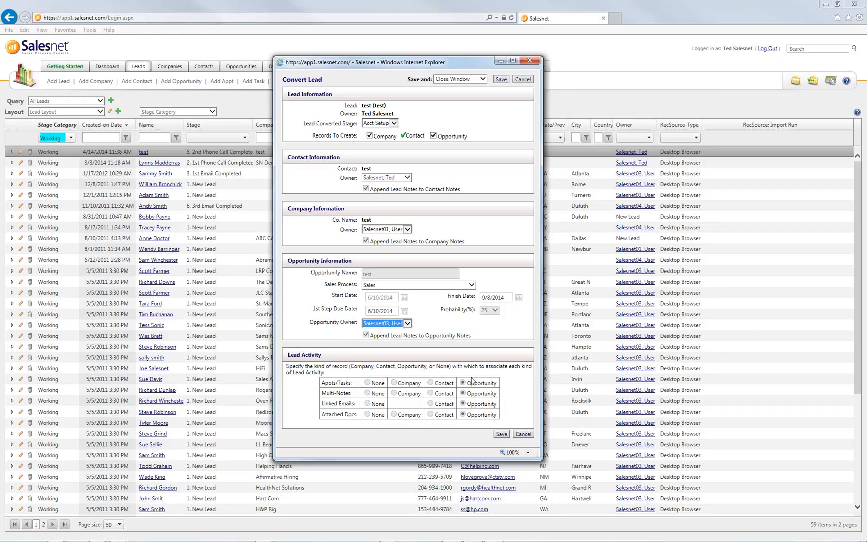
# - Review the Lead Activity associations and the Opportunity Information fields of the conversion form, including the opportunity name
pyautogui.click(432, 385)
pyautogui.moveTo(289, 260); pyautogui.dragTo(352, 261)
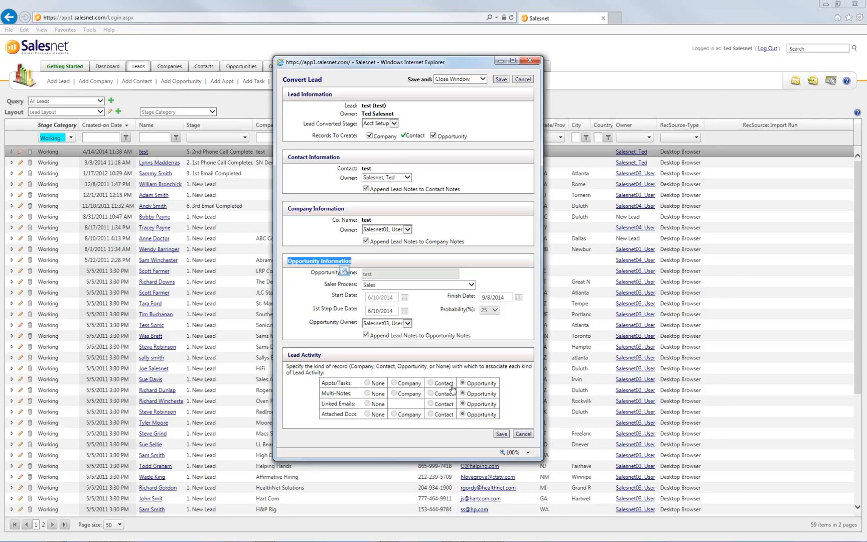
pyautogui.click(391, 300)
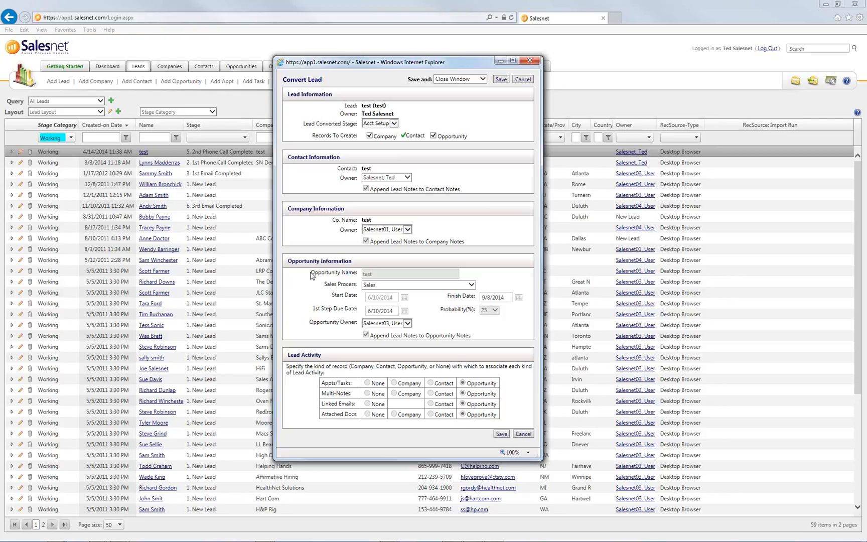
pyautogui.moveTo(312, 273); pyautogui.dragTo(494, 329)
pyautogui.click(512, 330)
pyautogui.moveTo(311, 274); pyautogui.dragTo(373, 274)
pyautogui.click(379, 273)
# - Review the available sales processes, keep "Sales" for the opportunity, and save the lead conversion
pyautogui.click(415, 284)
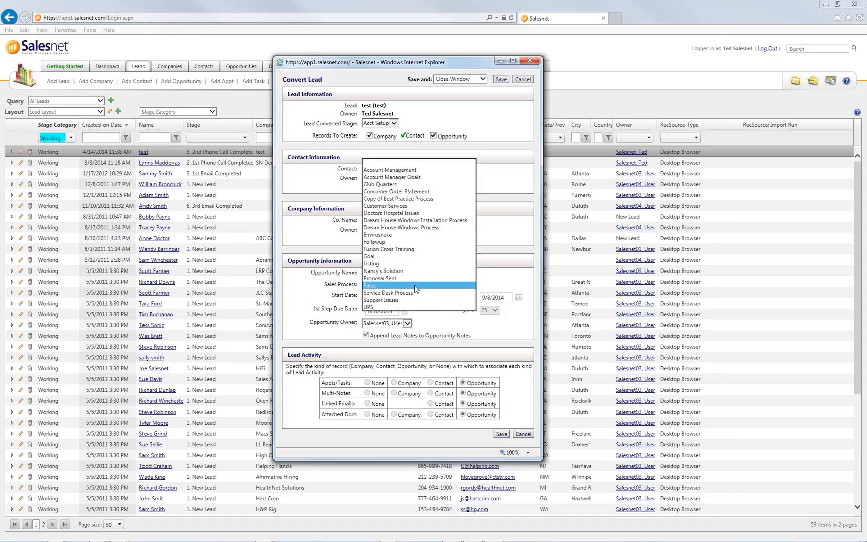
pyautogui.click(416, 285)
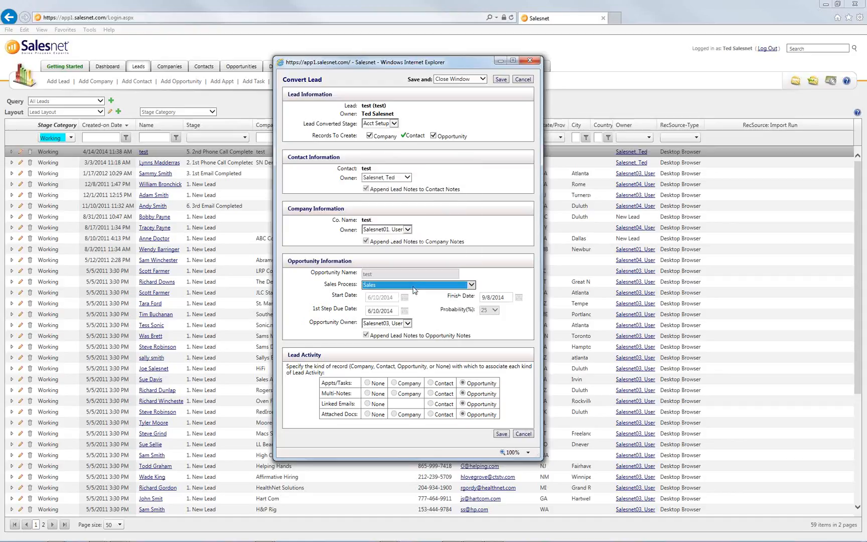
pyautogui.click(385, 287)
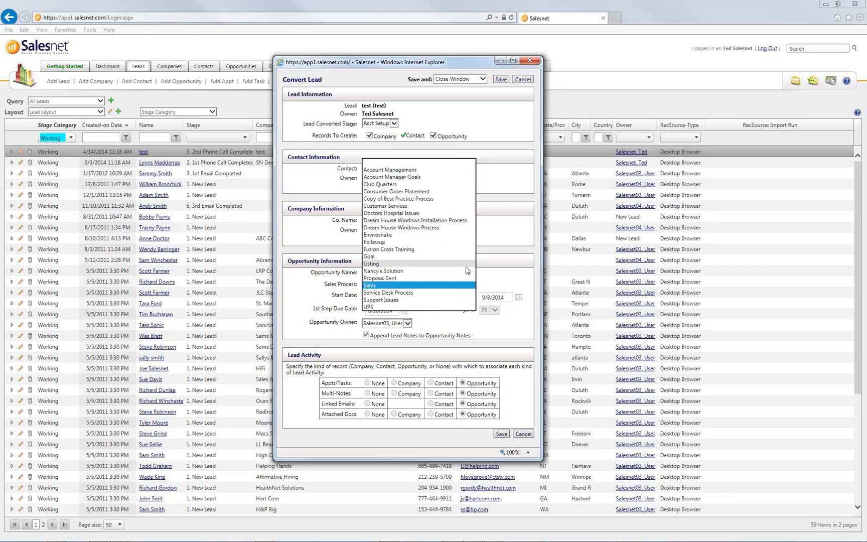
pyautogui.click(487, 280)
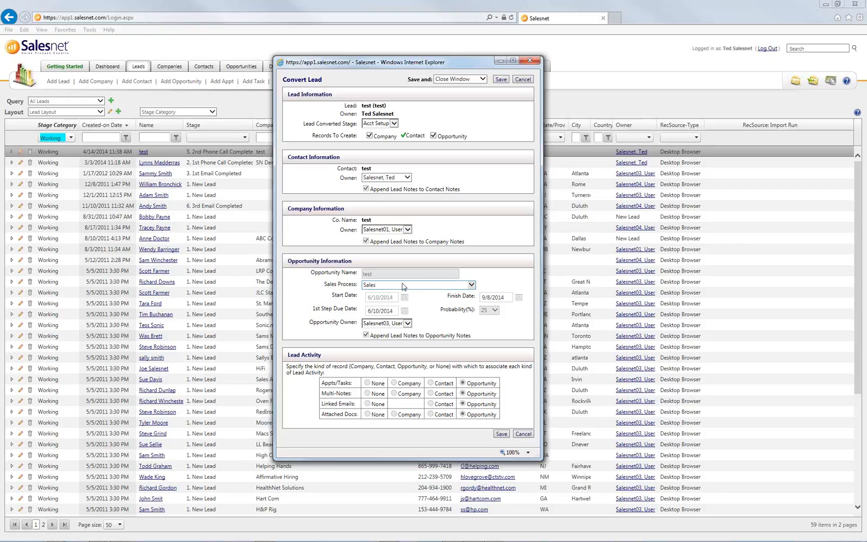
pyautogui.click(501, 434)
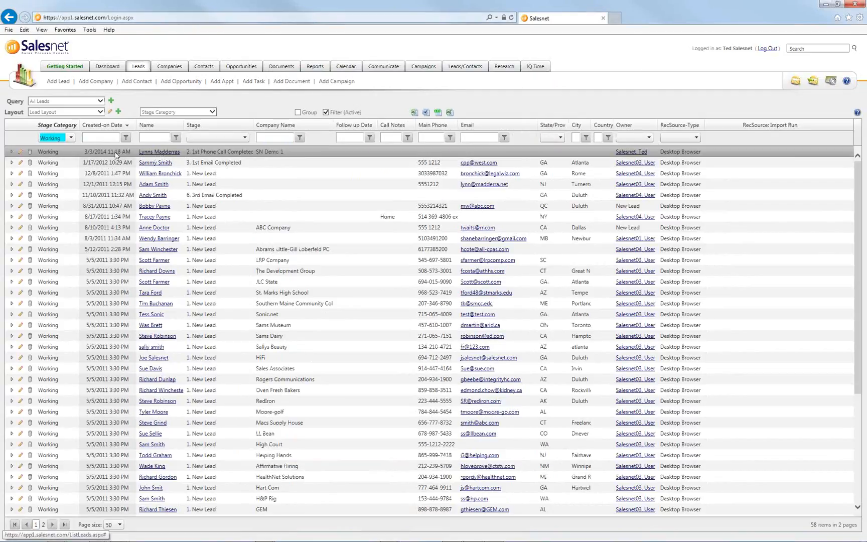
# - Filter the leads list by the stage category Converted
pyautogui.click(72, 138)
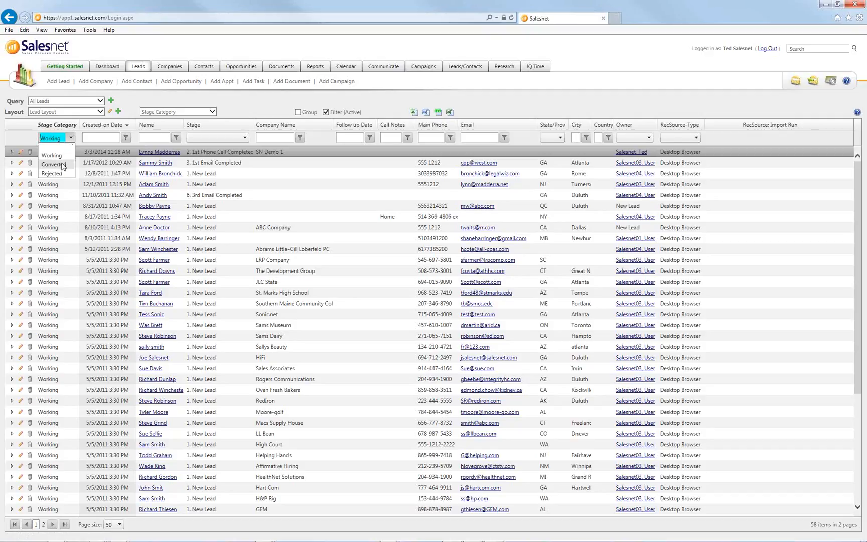
pyautogui.click(53, 164)
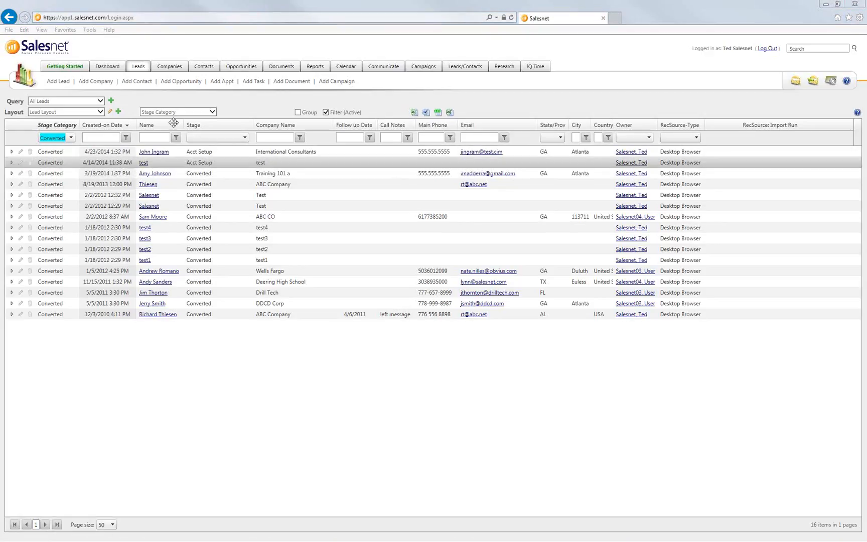
# - In the companies list, replace the Materials List column with Created-on Date and sort by it, newest first
pyautogui.click(177, 72)
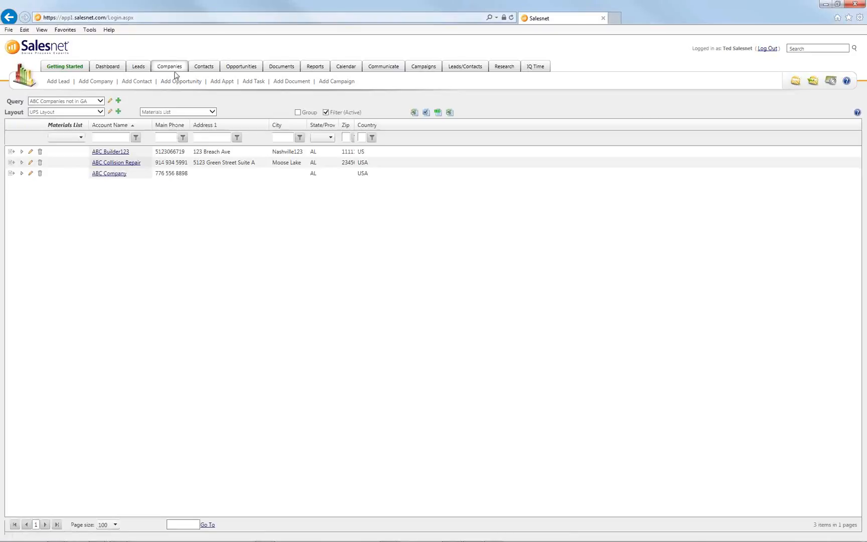
pyautogui.click(152, 113)
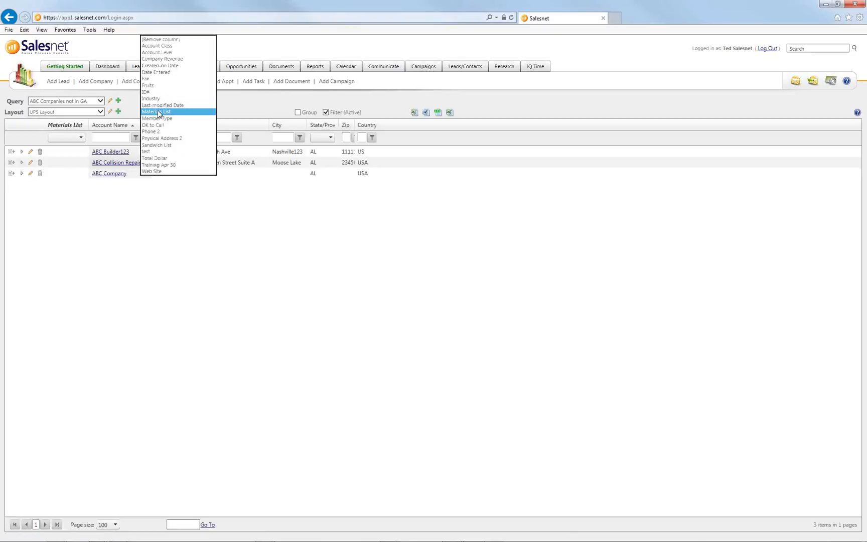
pyautogui.click(163, 66)
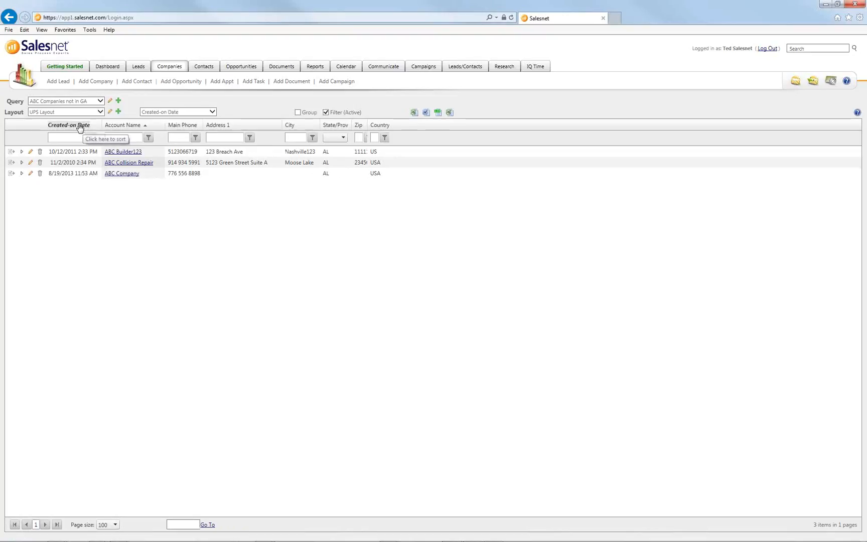
pyautogui.click(75, 128)
pyautogui.click(72, 127)
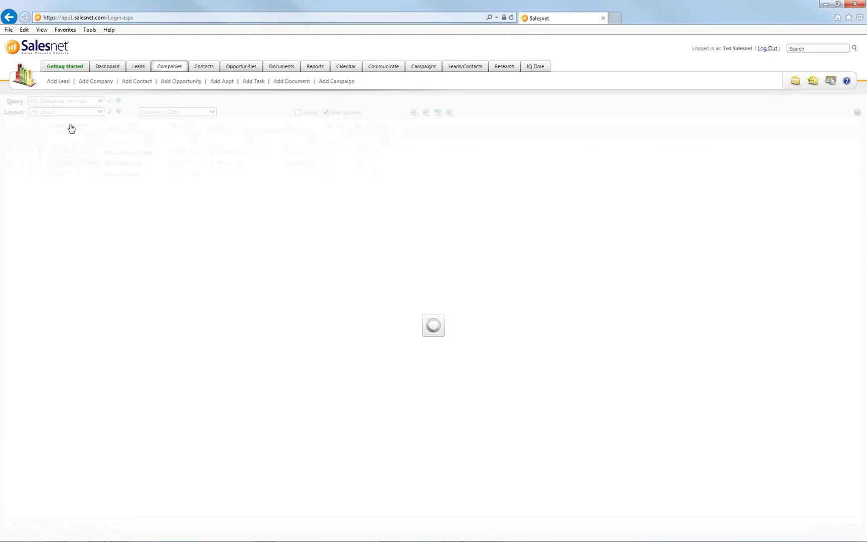
# - Switch the companies list to the All Companies query and widen the Created-on Date column
pyautogui.click(100, 101)
pyautogui.click(69, 75)
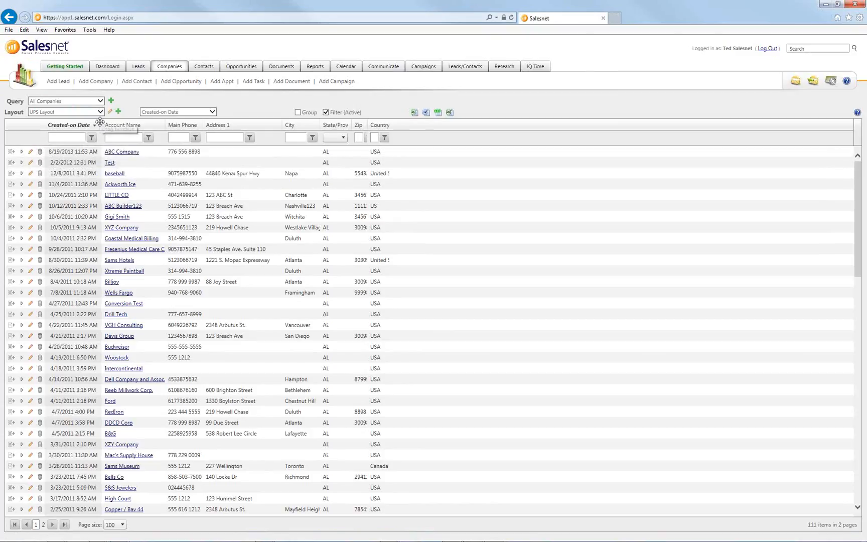
pyautogui.moveTo(99, 123); pyautogui.dragTo(116, 123)
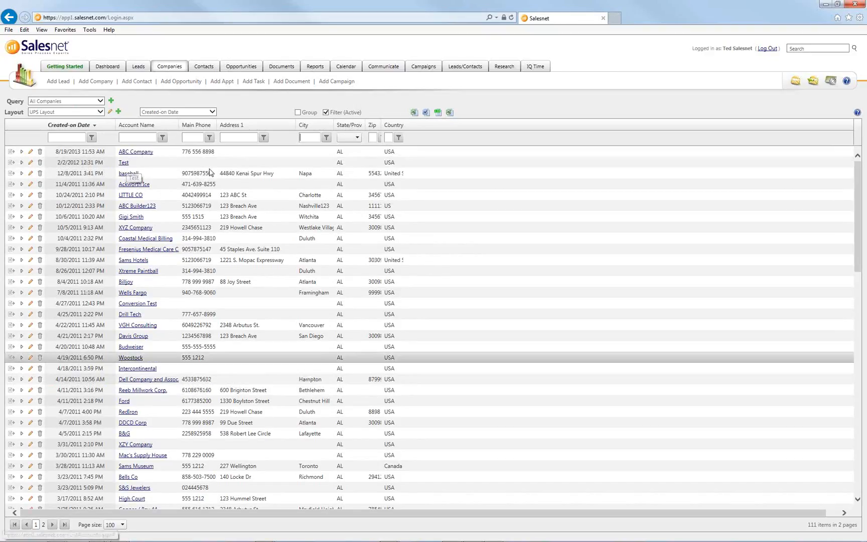
# - Re-sort the companies by creation date, newest first, with a wider Zip column and the list filter turned off
pyautogui.click(78, 129)
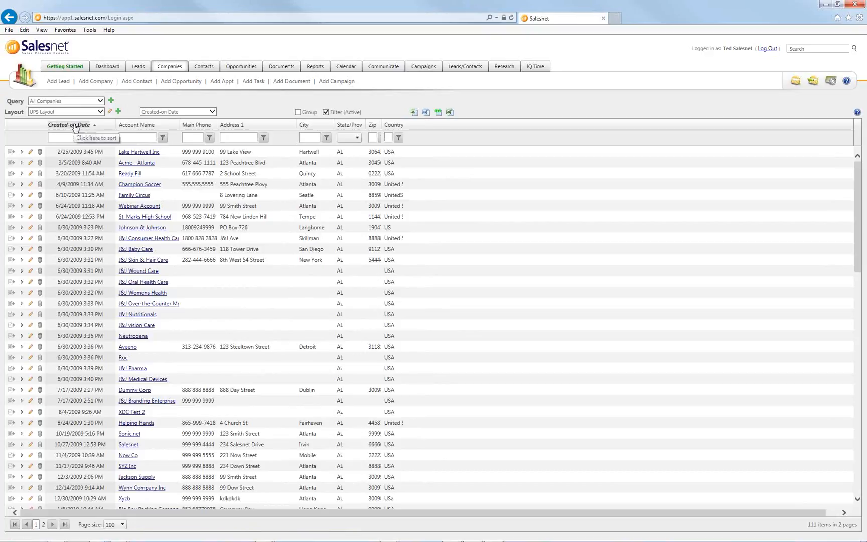
pyautogui.click(75, 127)
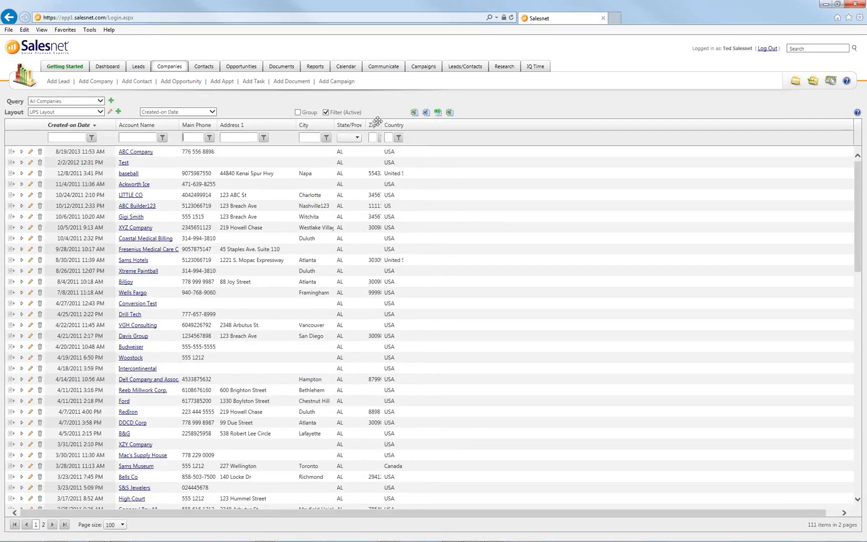
pyautogui.moveTo(377, 121); pyautogui.dragTo(412, 121)
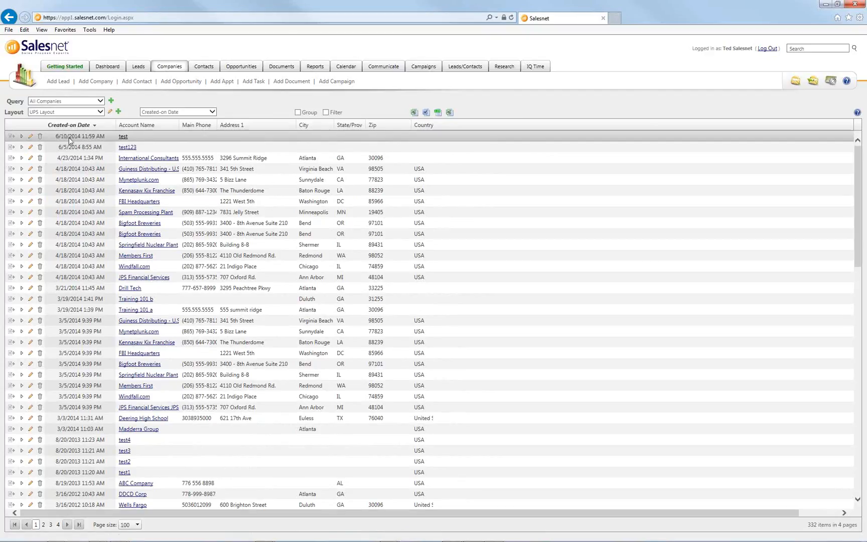
# - Open the newest company, "test", review its details, contacts and opportunities, and close the record
pyautogui.click(124, 137)
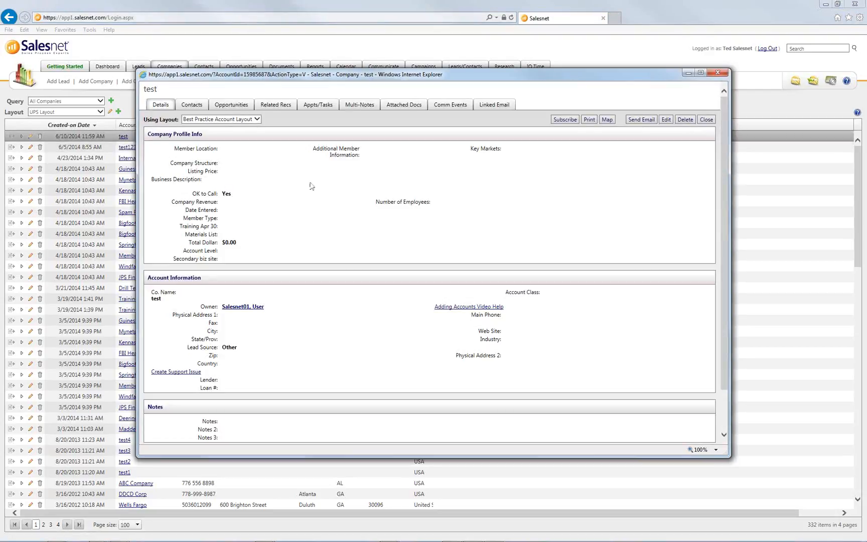
pyautogui.scroll(-1, 327, 192)
pyautogui.scroll(1, 321, 198)
pyautogui.click(192, 104)
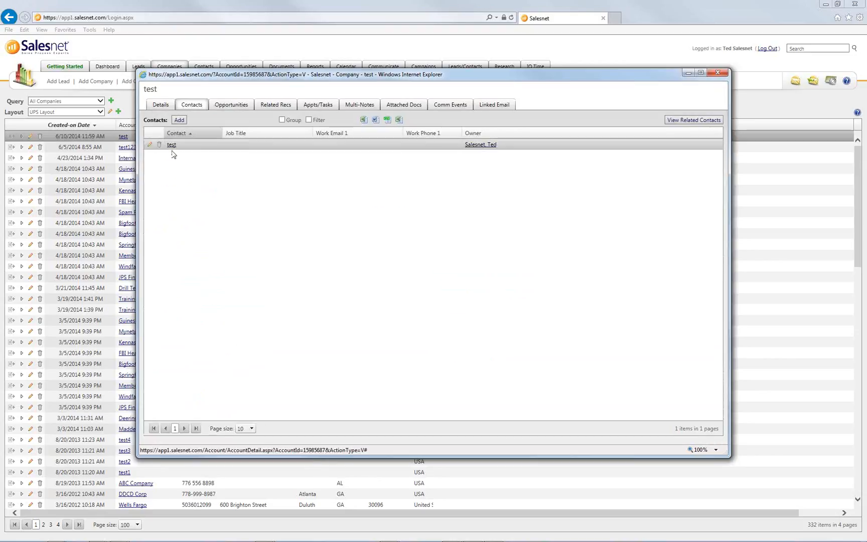
pyautogui.click(230, 107)
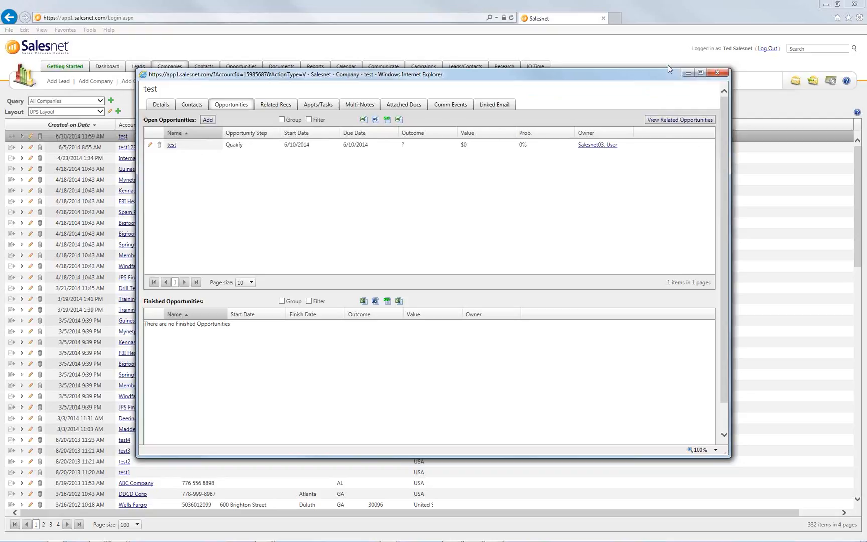
pyautogui.click(718, 75)
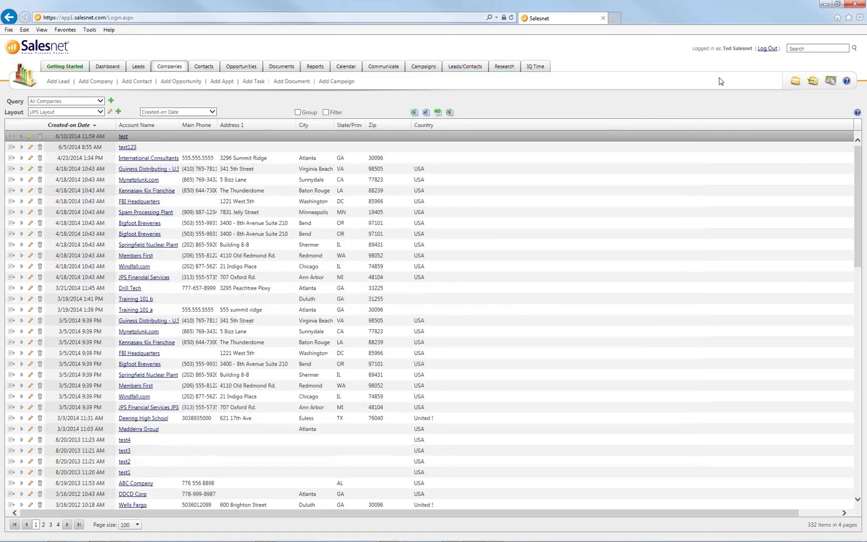
pyautogui.hotkey('alt', 'Tab')
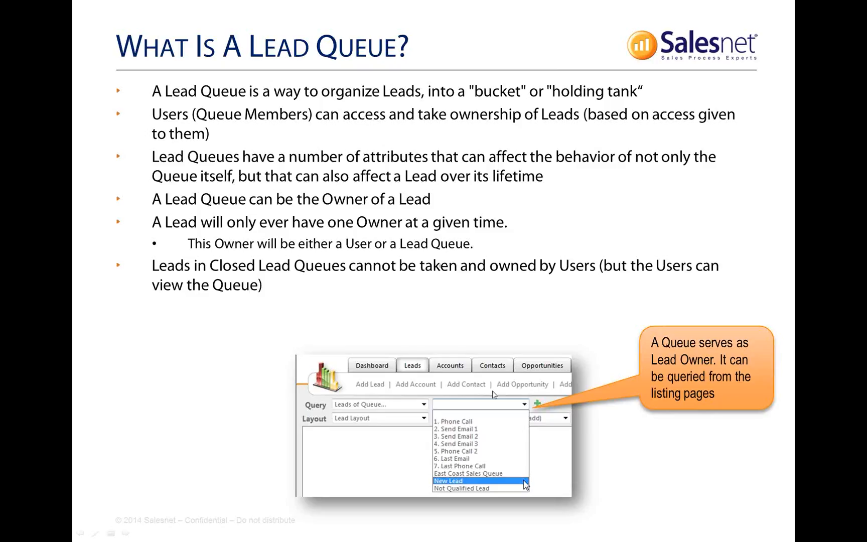
pyautogui.hotkey('alt', 'Tab')
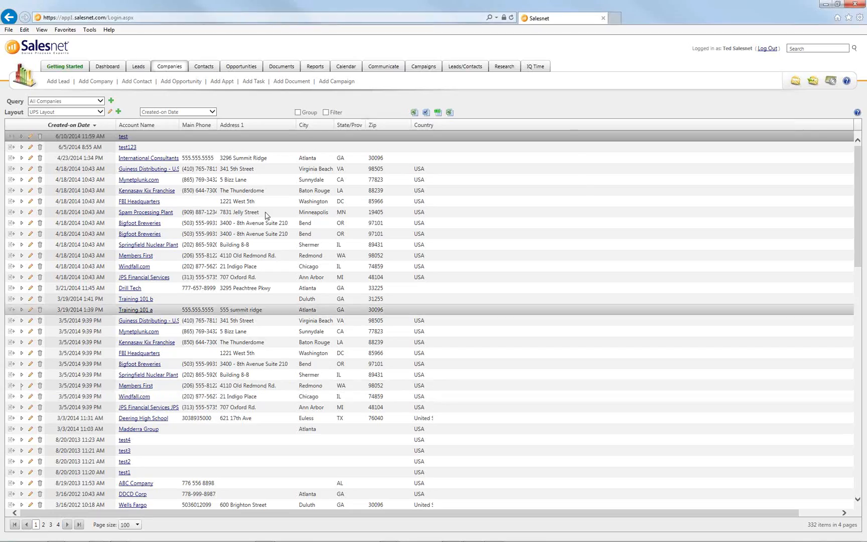
pyautogui.click(101, 101)
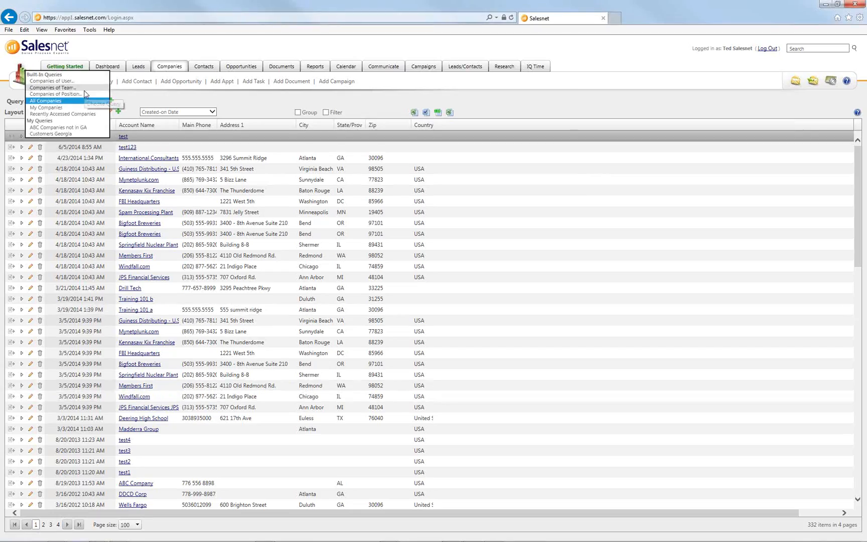
# - In the leads list, query the leads of the queue "East Coast Sales Queue"
pyautogui.click(140, 71)
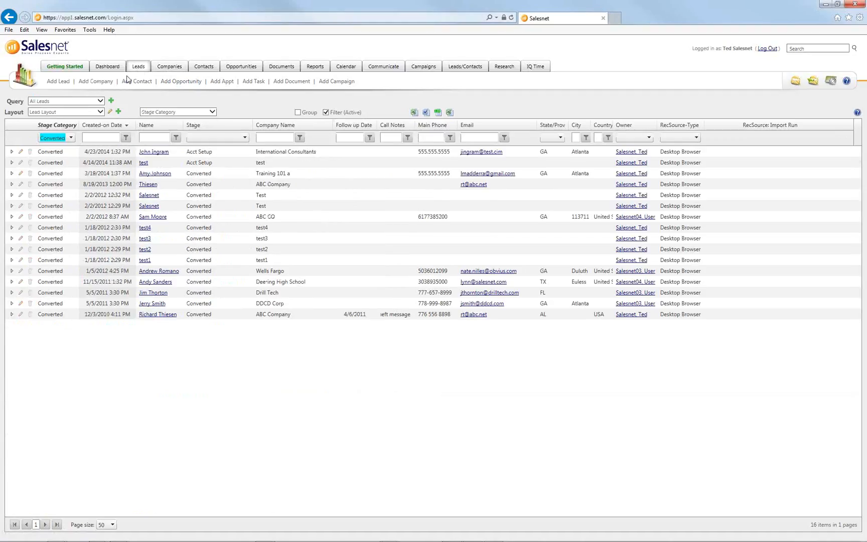
pyautogui.click(100, 101)
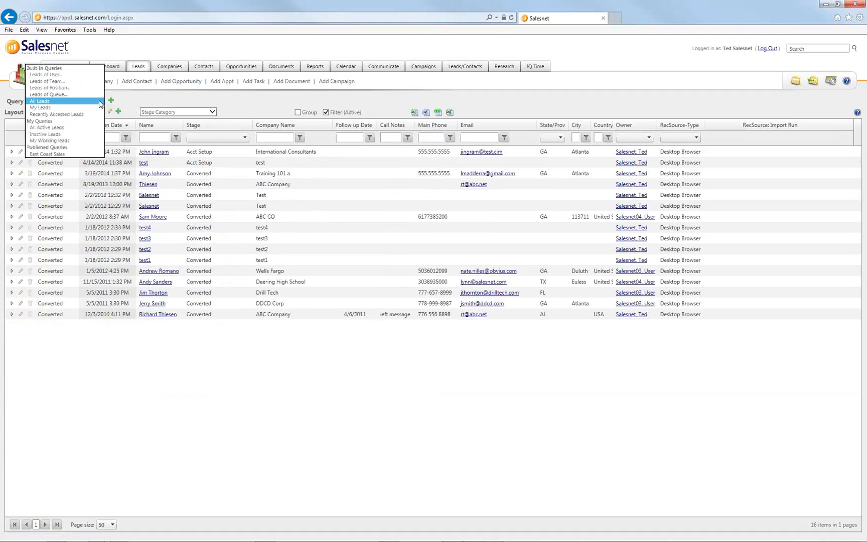
pyautogui.click(70, 94)
pyautogui.click(158, 103)
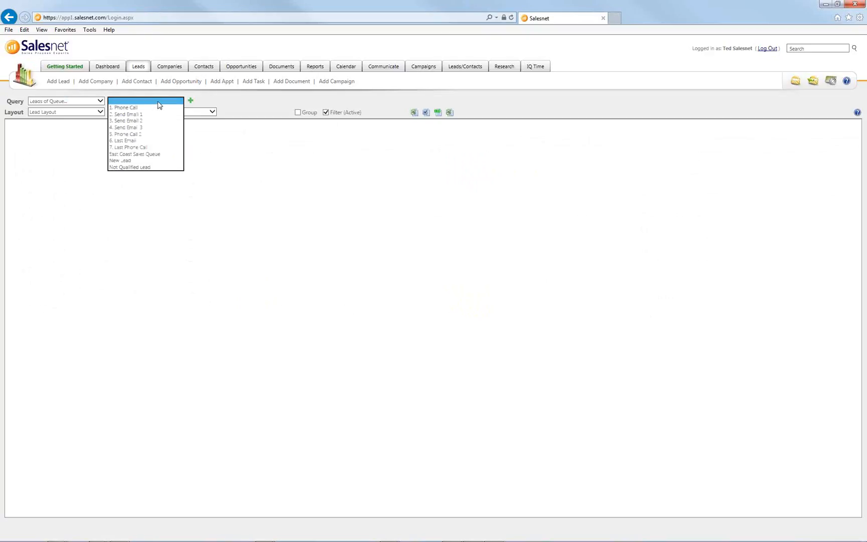
pyautogui.click(149, 155)
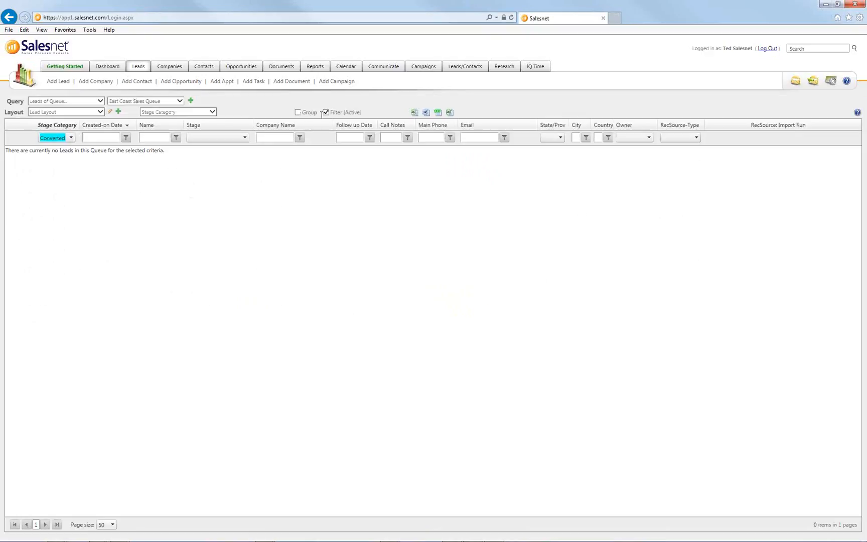
# - Turn off the leads filter and show the leads of the "New Lead" queue
pyautogui.click(326, 112)
pyautogui.click(155, 102)
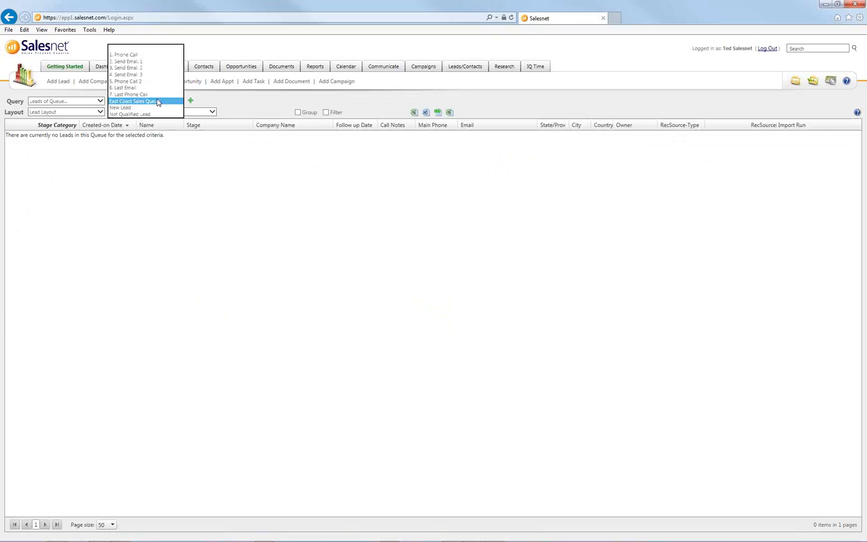
pyautogui.click(152, 108)
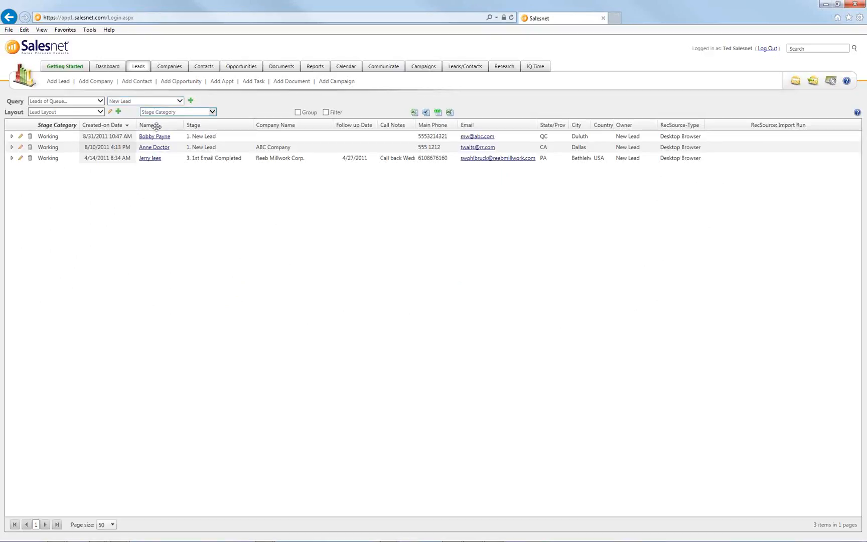
pyautogui.click(129, 102)
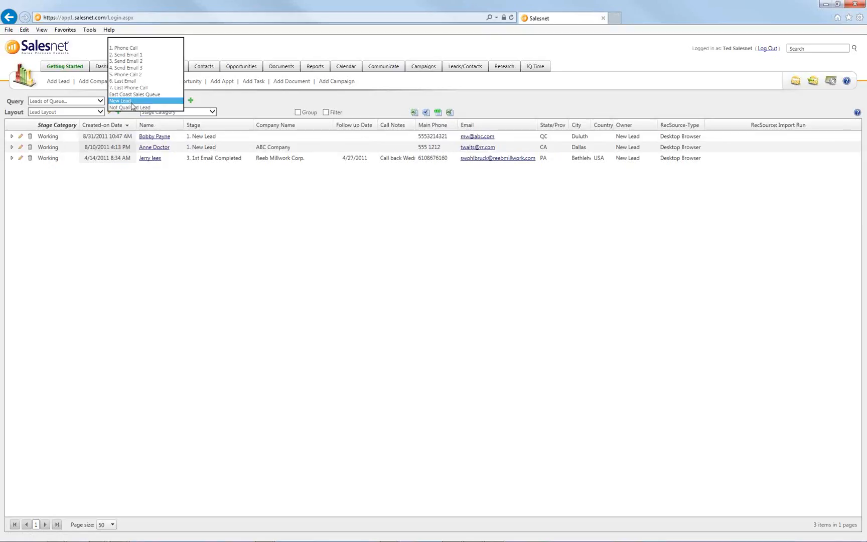
pyautogui.click(234, 107)
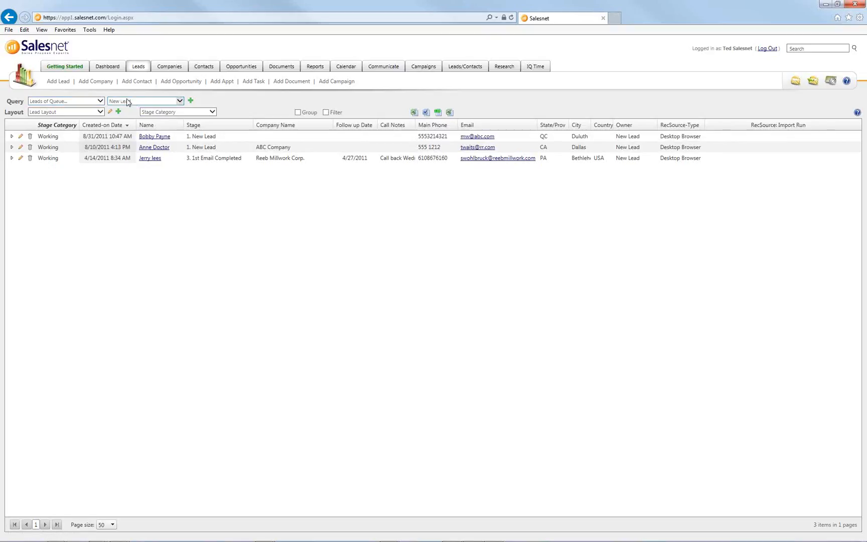
# - Select the two leads at stage "1. New Lead" together in the queue listing
pyautogui.click(236, 138)
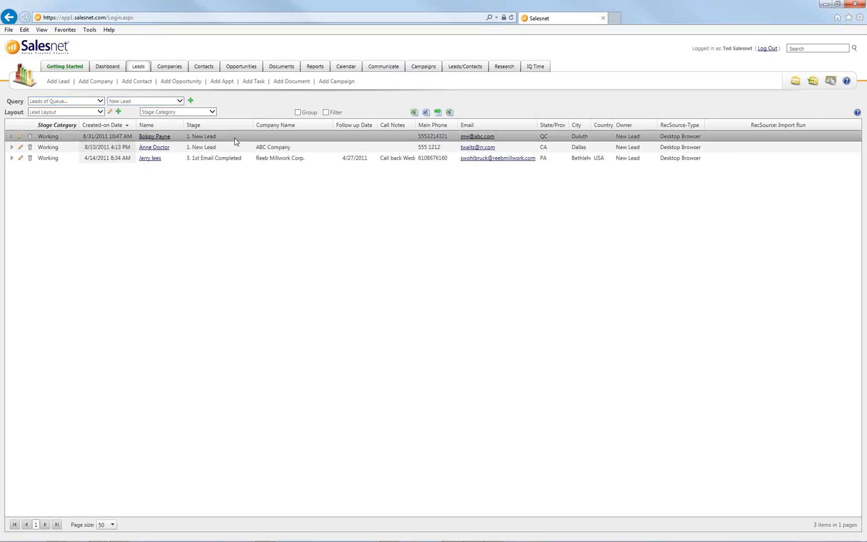
pyautogui.keyDown('ctrl'); pyautogui.click(238, 147); pyautogui.keyUp('ctrl')
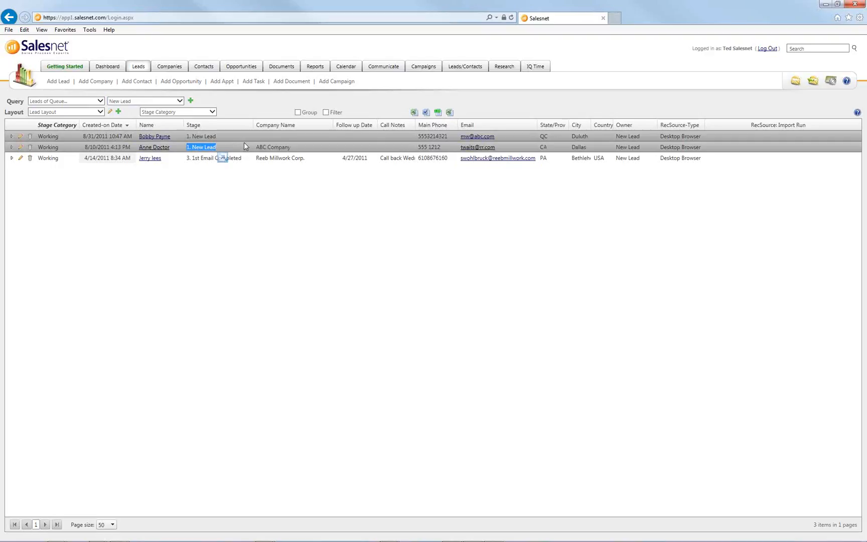
pyautogui.keyDown('ctrl'); pyautogui.click(240, 144); pyautogui.keyUp('ctrl')
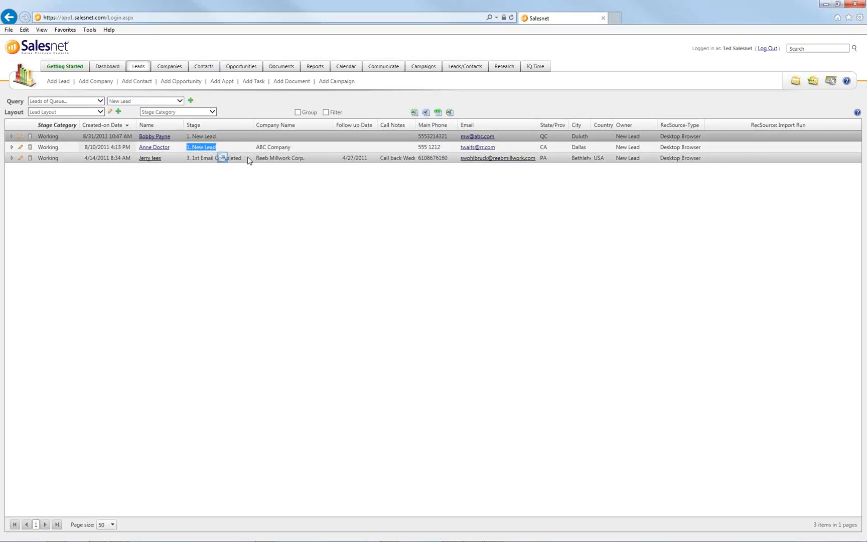
pyautogui.keyDown('ctrl'); pyautogui.click(248, 157); pyautogui.keyUp('ctrl')
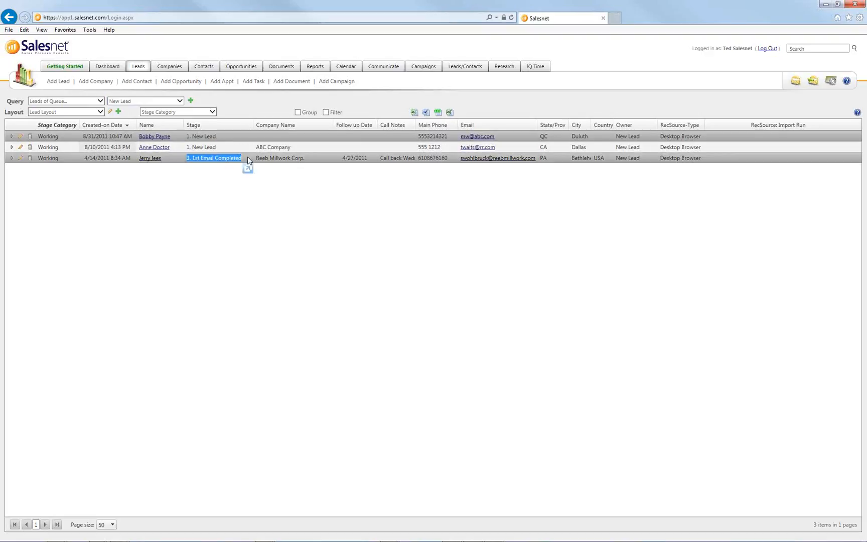
pyautogui.click(329, 149)
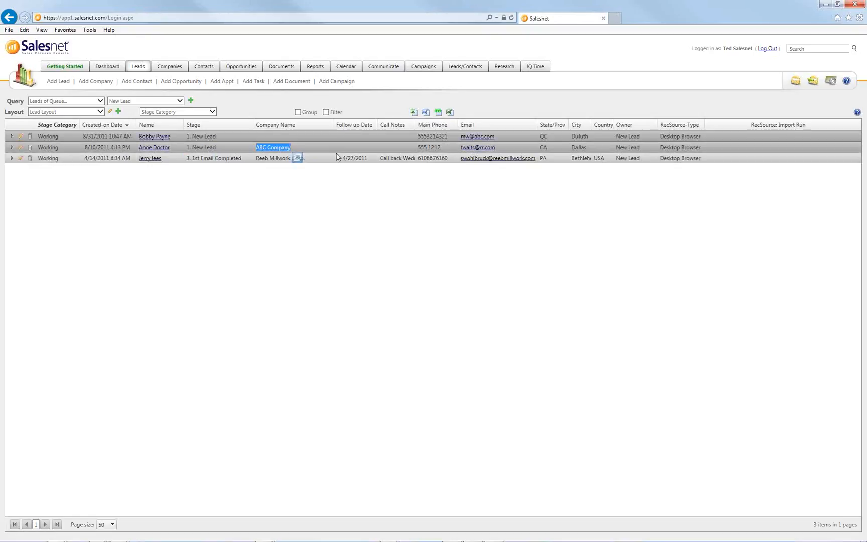
# - Start an ownership change for the two selected leads, choose "Salesnet01, User" as new owner, and cancel it
pyautogui.rightClick(329, 150)
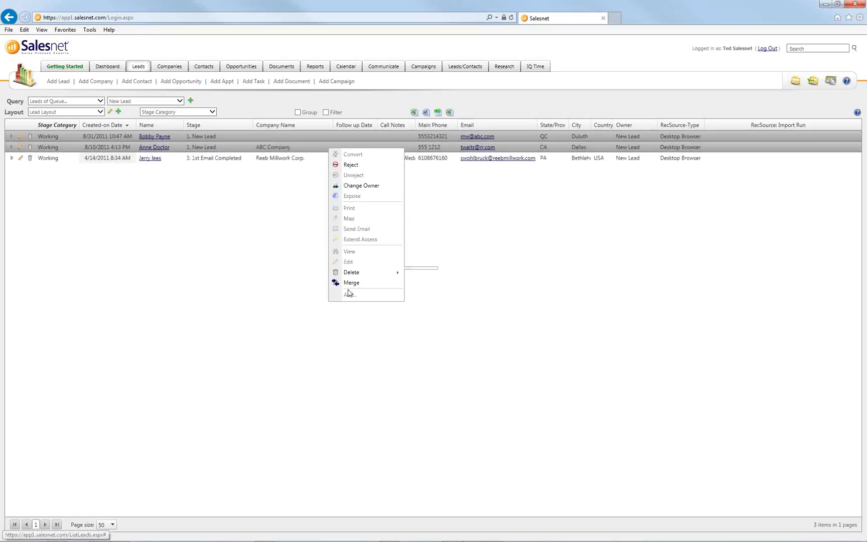
pyautogui.moveTo(356, 274)
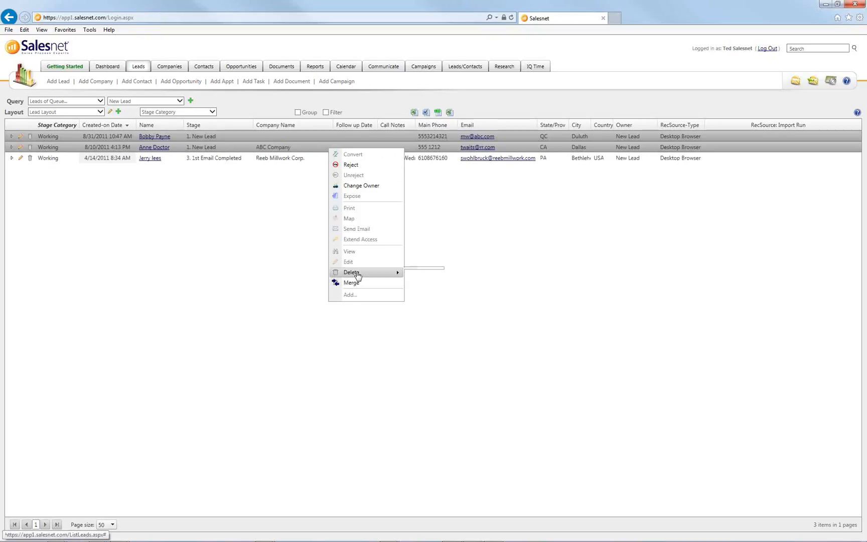
pyautogui.click(352, 187)
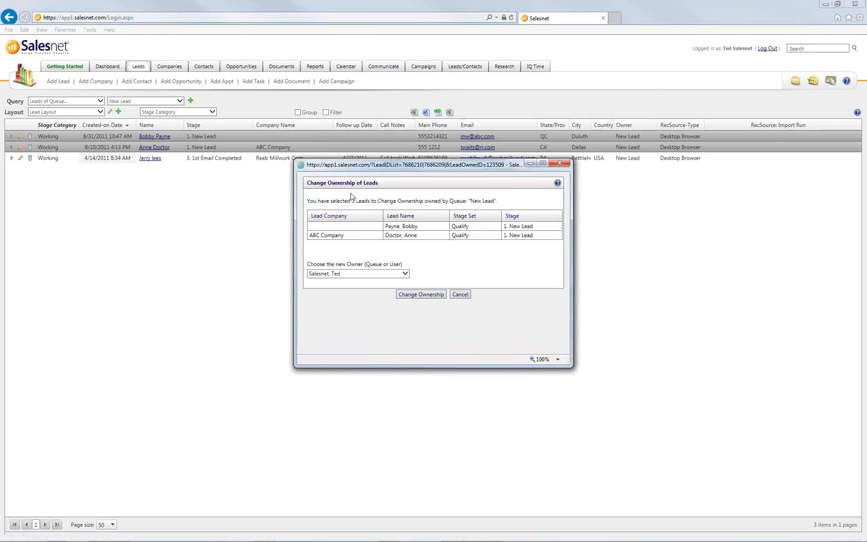
pyautogui.click(404, 274)
pyautogui.click(381, 283)
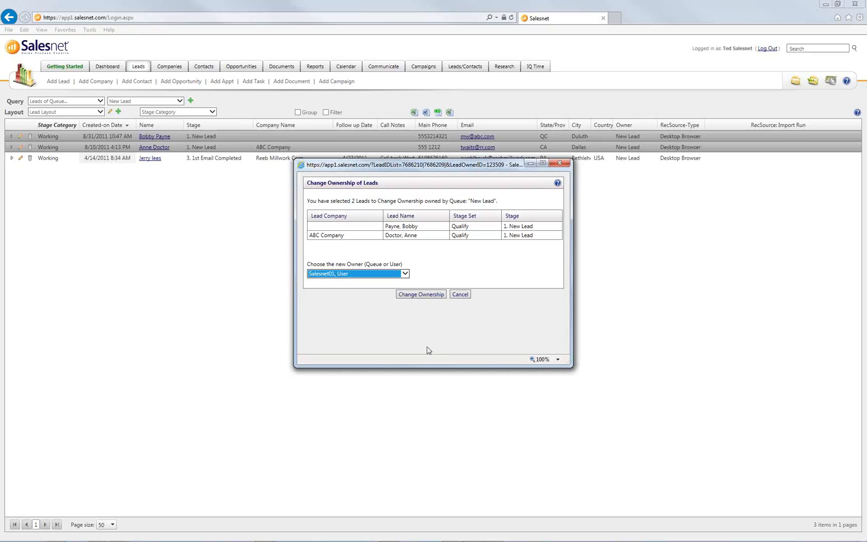
pyautogui.click(460, 295)
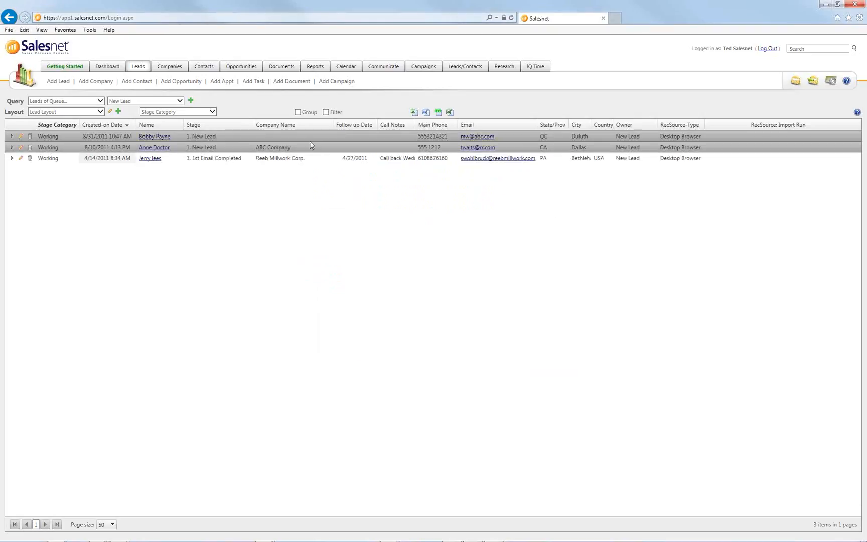
# - Open the rejection form for the two selected leads, examine it, and close it without rejecting them
pyautogui.rightClick(310, 142)
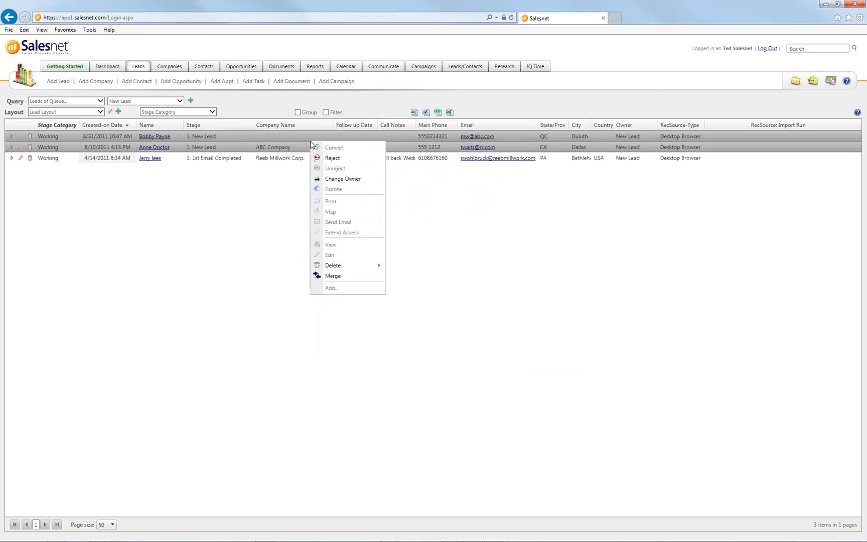
pyautogui.click(335, 159)
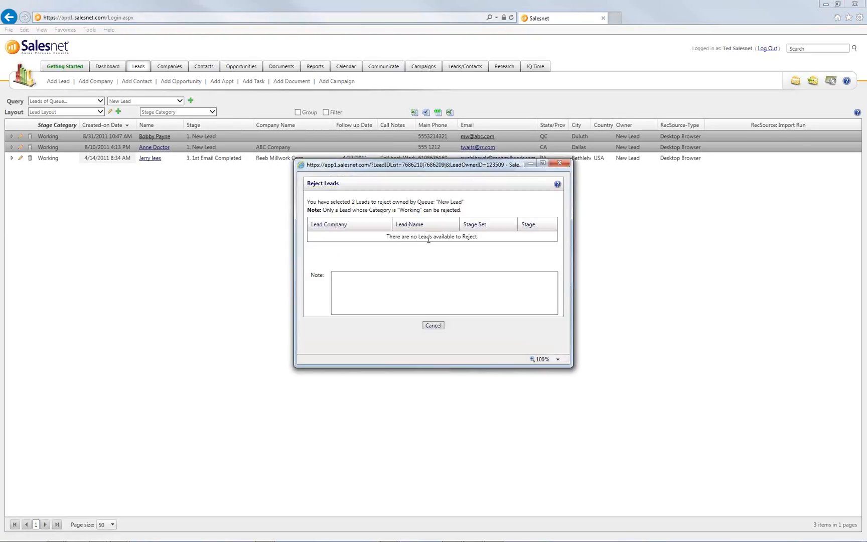
pyautogui.click(560, 164)
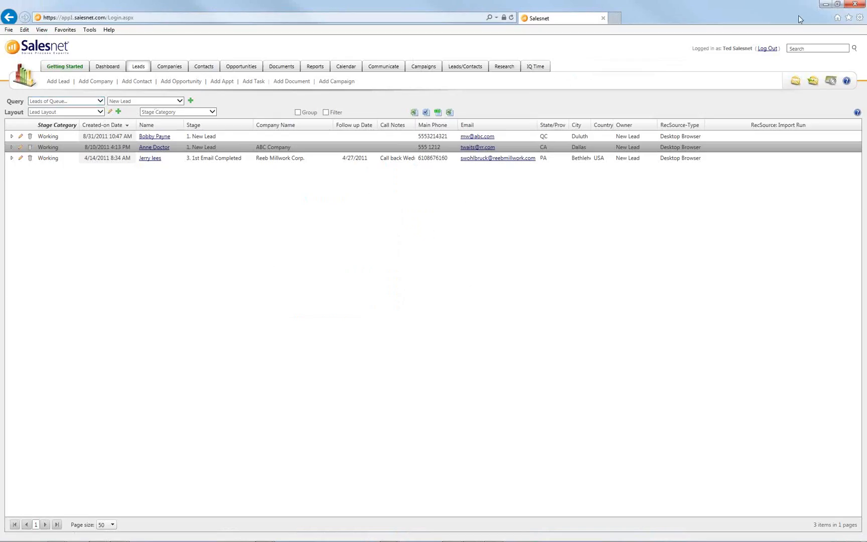
# - In the lead setup, go to Queue Management and open the "East Coast Sales Queue" for editing
pyautogui.click(831, 83)
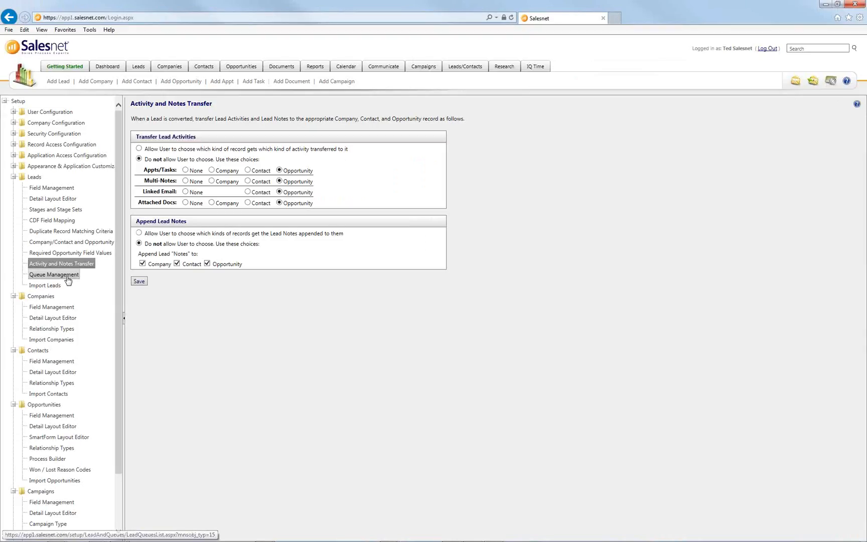
pyautogui.click(69, 276)
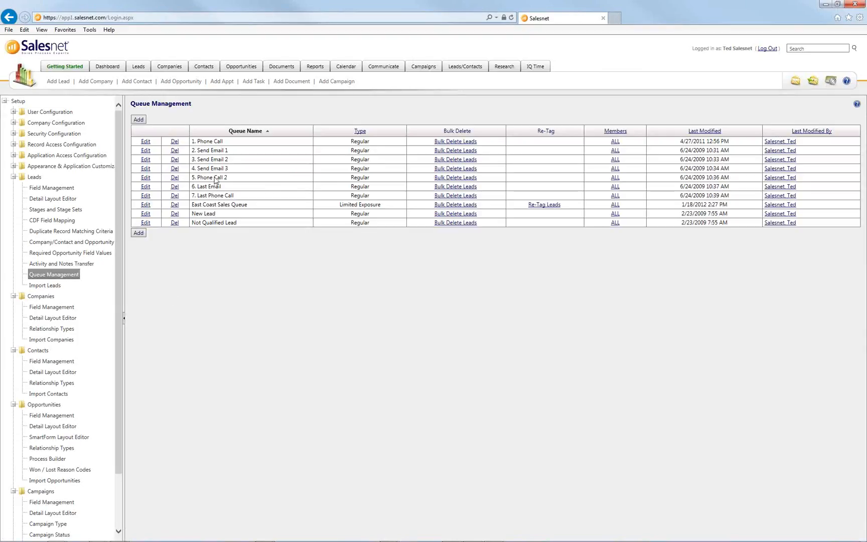
pyautogui.click(146, 205)
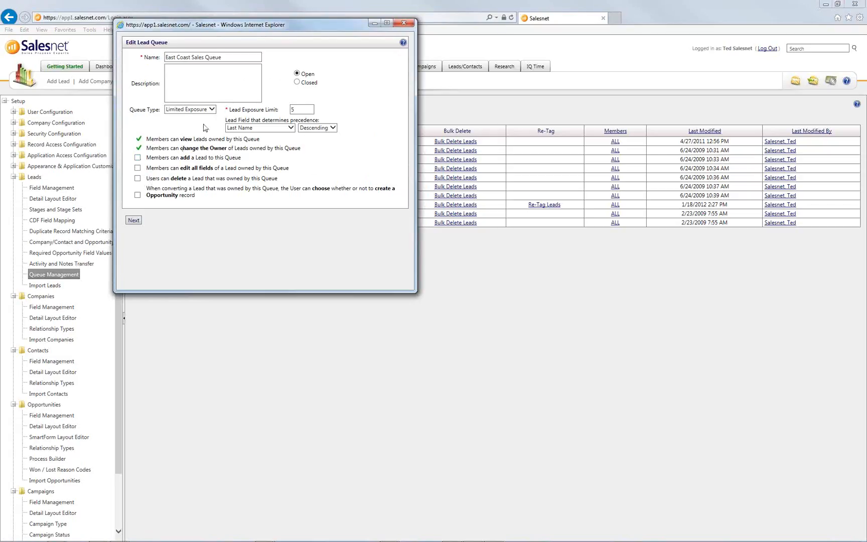
# - Try the queue type Regular, switch it back to Limited Exposure, and close the queue settings without saving
pyautogui.click(212, 109)
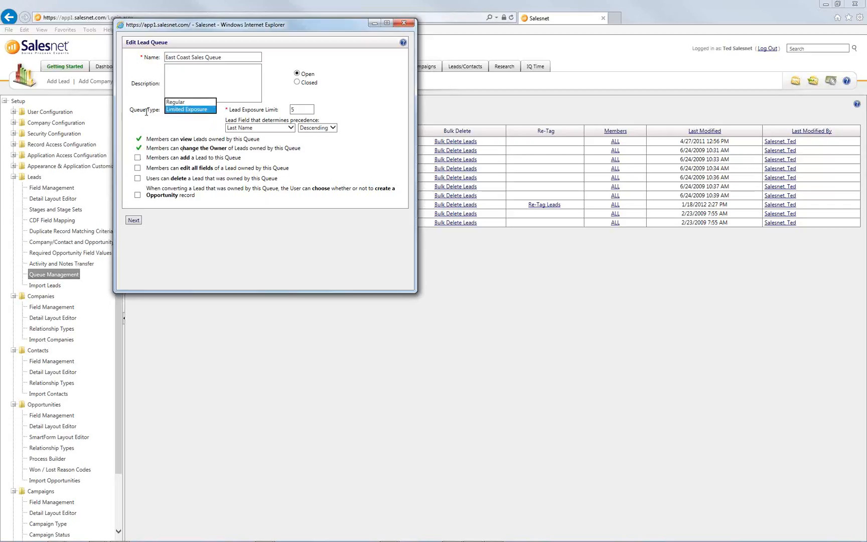
pyautogui.click(185, 102)
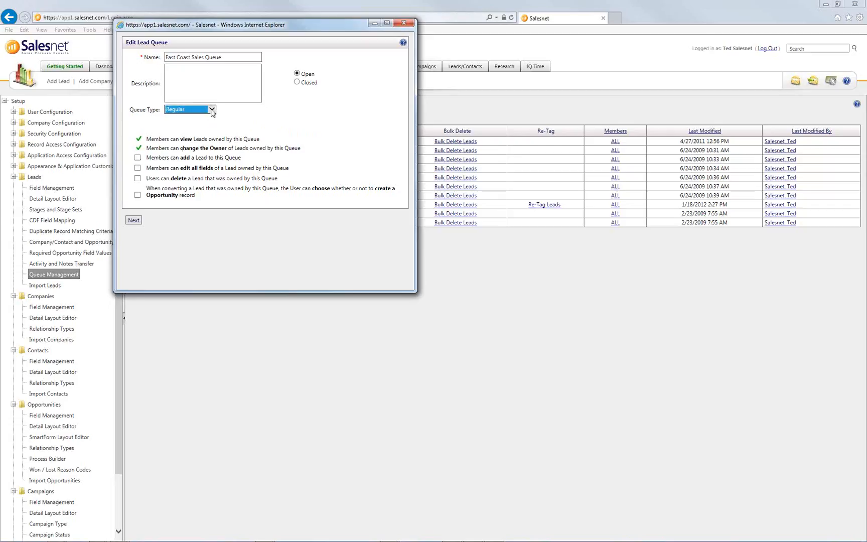
pyautogui.click(211, 109)
pyautogui.click(202, 120)
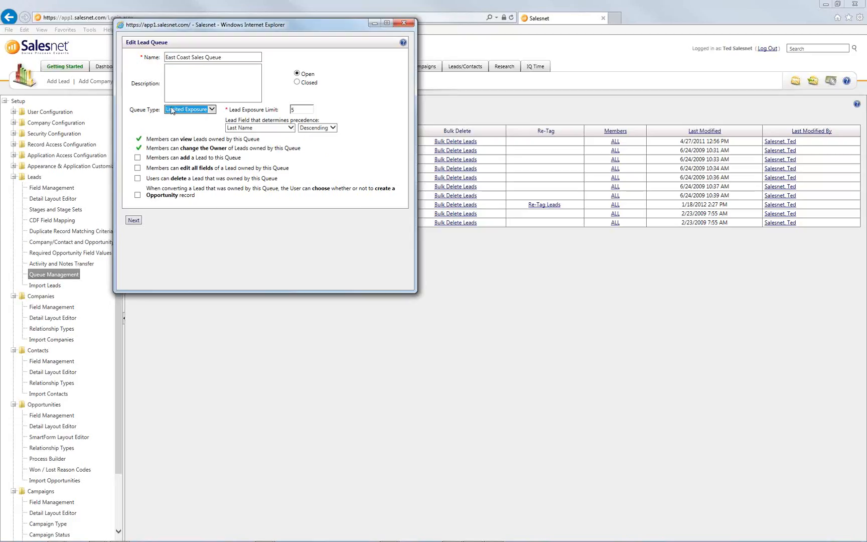
pyautogui.click(403, 22)
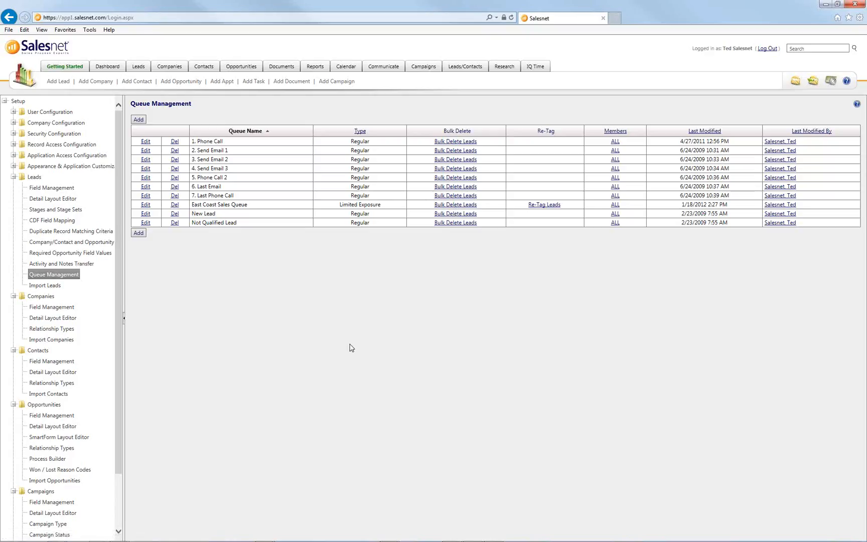
# - Switch to the running PowerPoint slide show on lead queues
pyautogui.moveTo(318, 538)
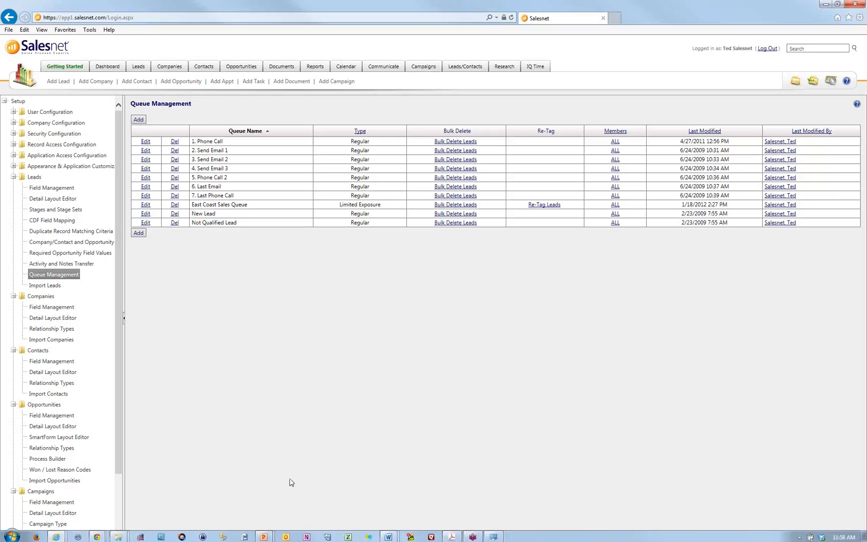
pyautogui.click(265, 536)
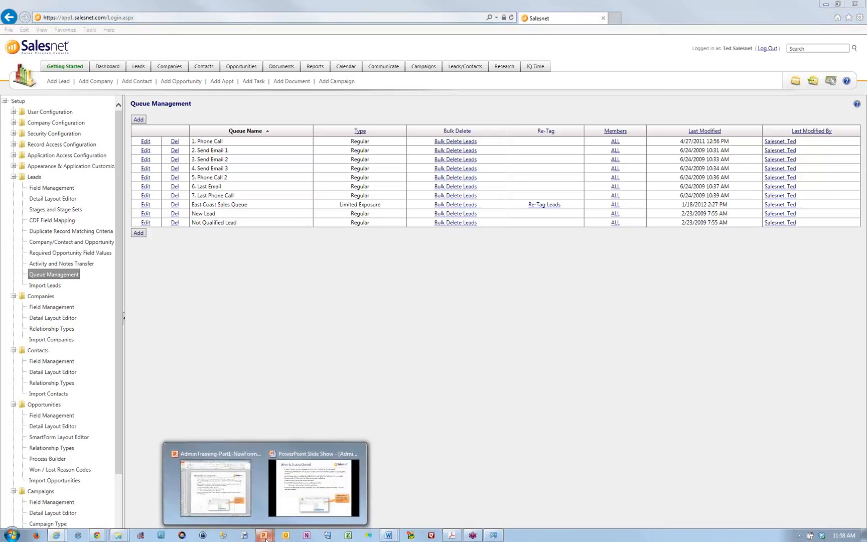
pyautogui.click(300, 504)
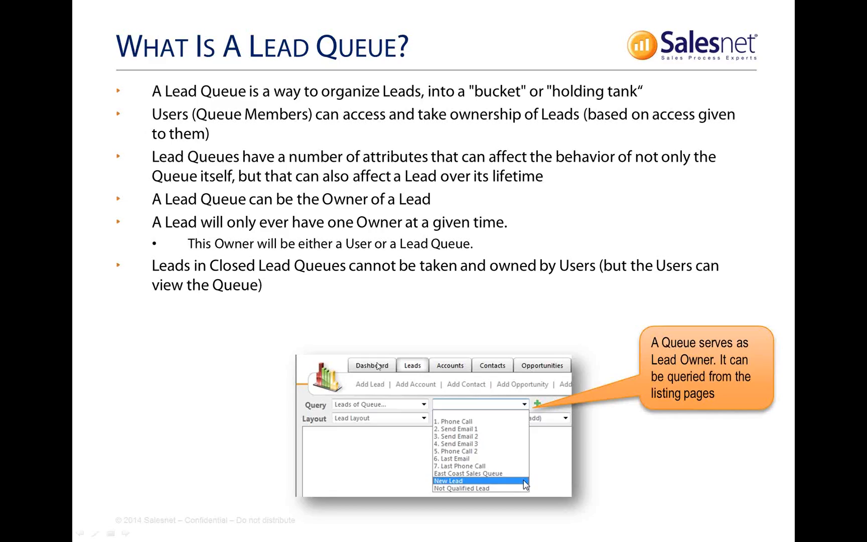